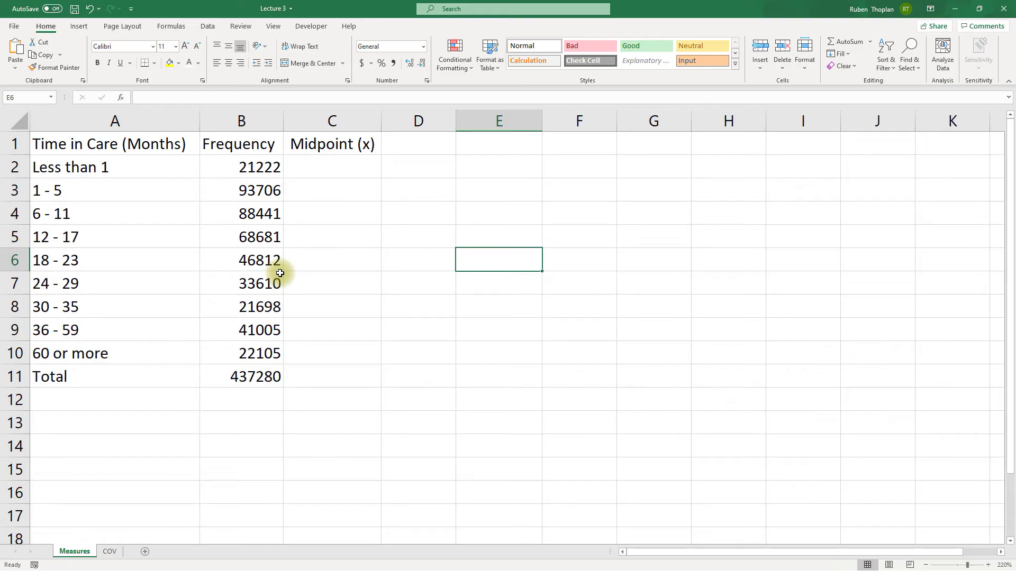
Set the font colour of the midpoint values in C2:C10 to Automatic.
{"action": "scroll", "coordinate": [280, 273], "scroll_direction": "up", "scroll_amount": 1}
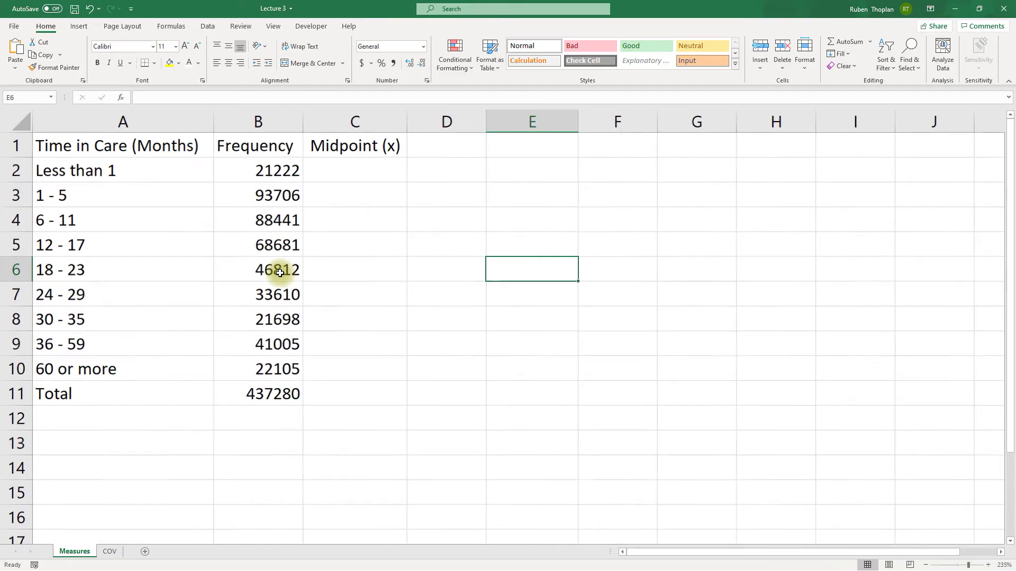
{"action": "left_click", "coordinate": [121, 173]}
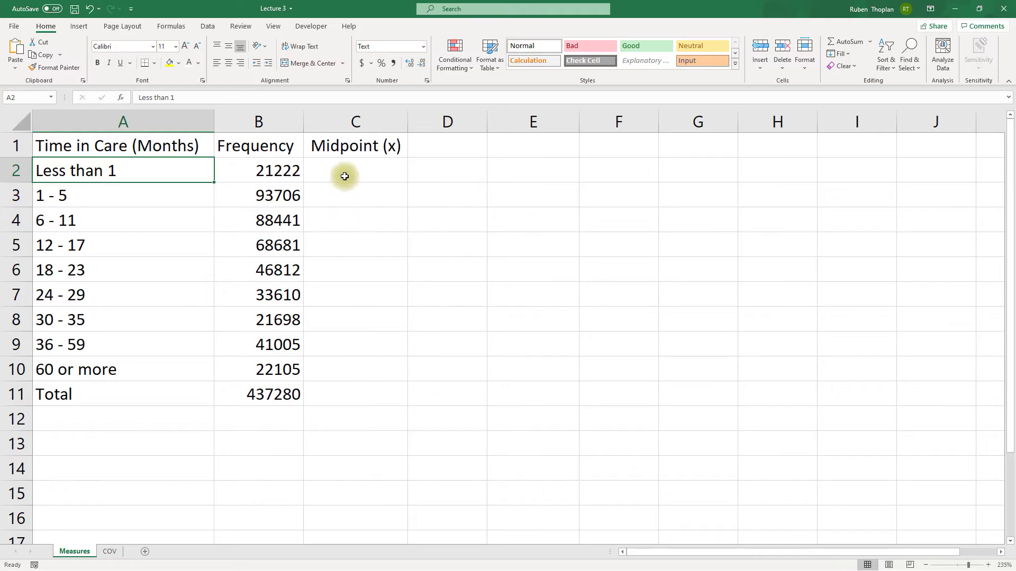
{"action": "left_click_drag", "start_coordinate": [343, 175], "coordinate": [344, 361]}
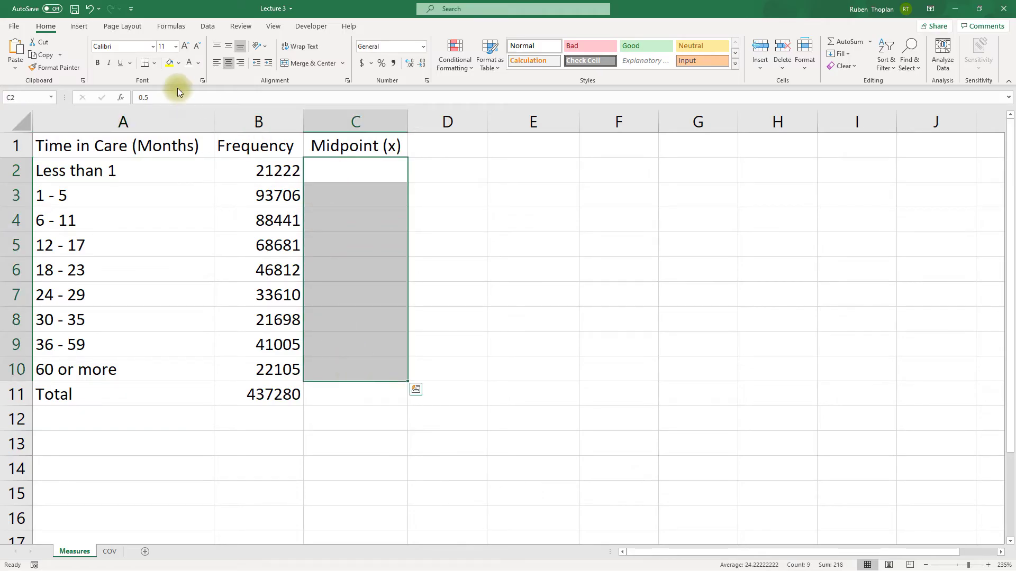
{"action": "left_click", "coordinate": [199, 63]}
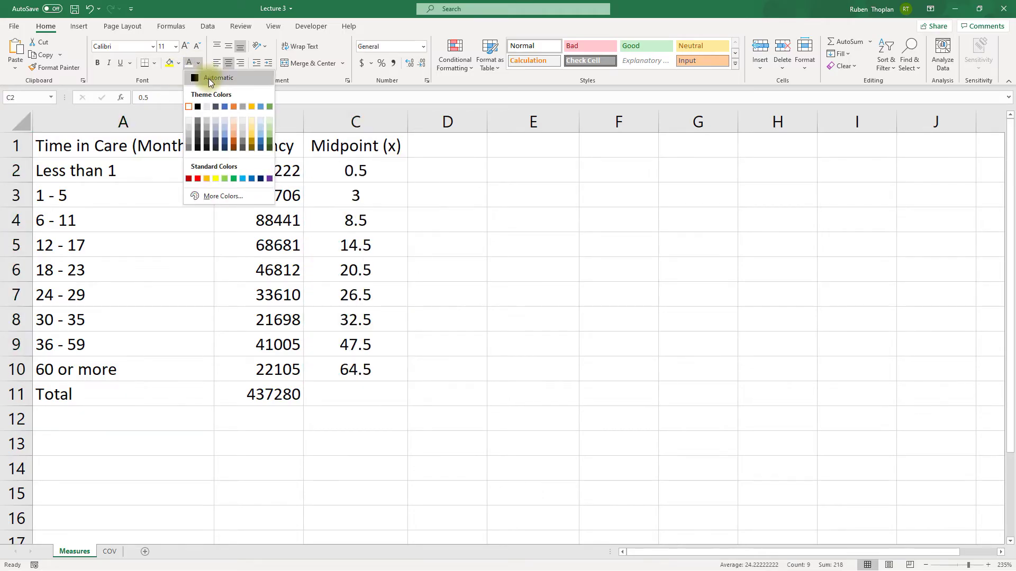
{"action": "left_click", "coordinate": [209, 80]}
{"action": "left_click", "coordinate": [440, 200]}
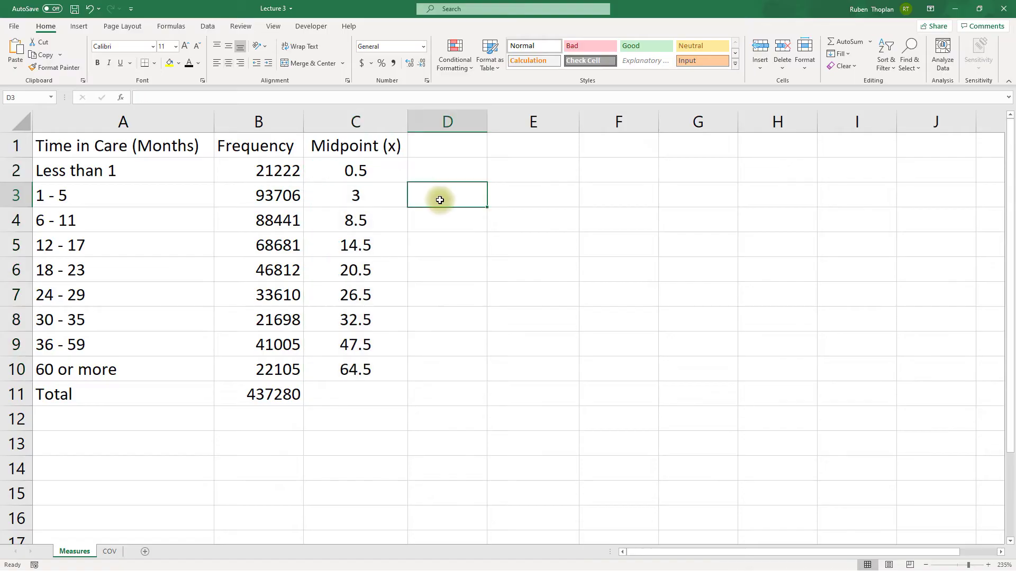
Append "(f)" to the Frequency header in B1 and autofit the width of column B.
{"action": "left_click", "coordinate": [449, 148]}
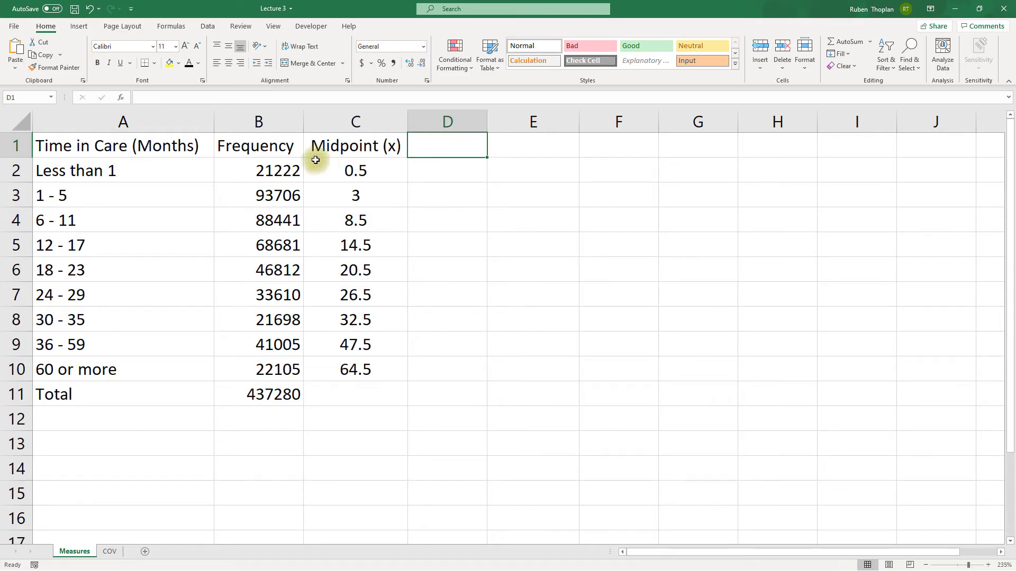
{"action": "left_click", "coordinate": [280, 146]}
{"action": "left_click", "coordinate": [229, 98]}
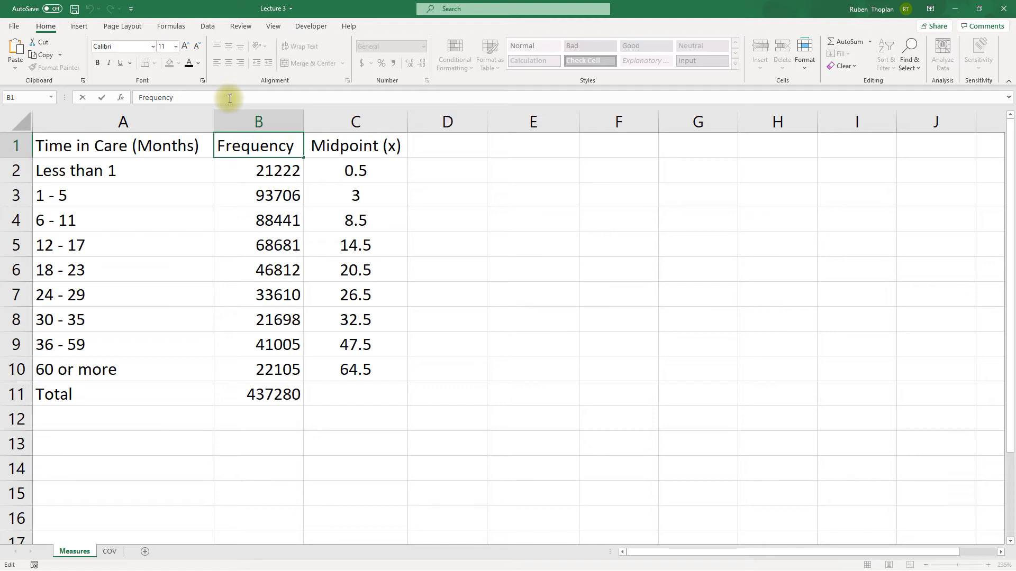
{"action": "type", "text": "(f)"}
{"action": "key", "text": "Return"}
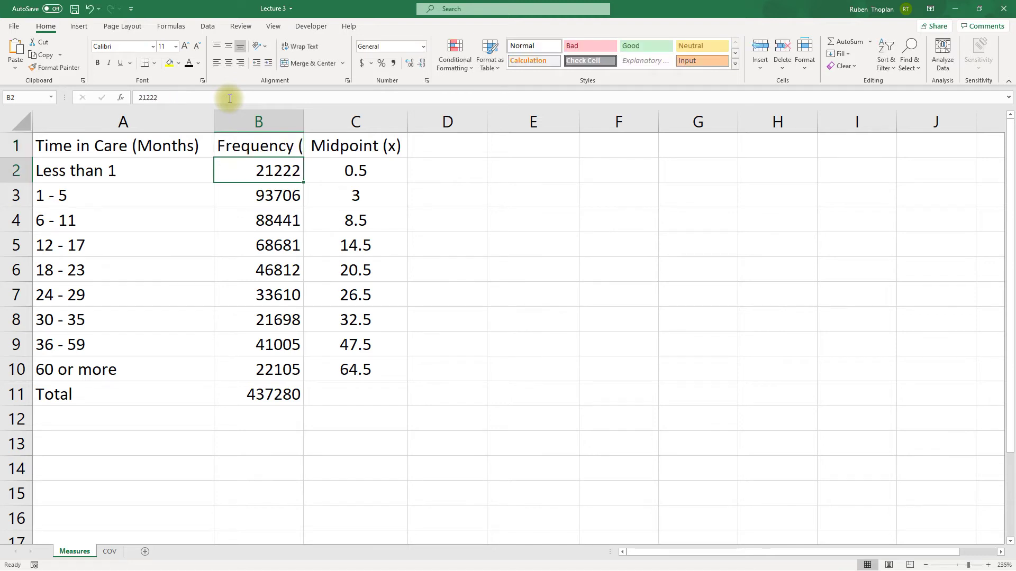
{"action": "double_click", "coordinate": [300, 117]}
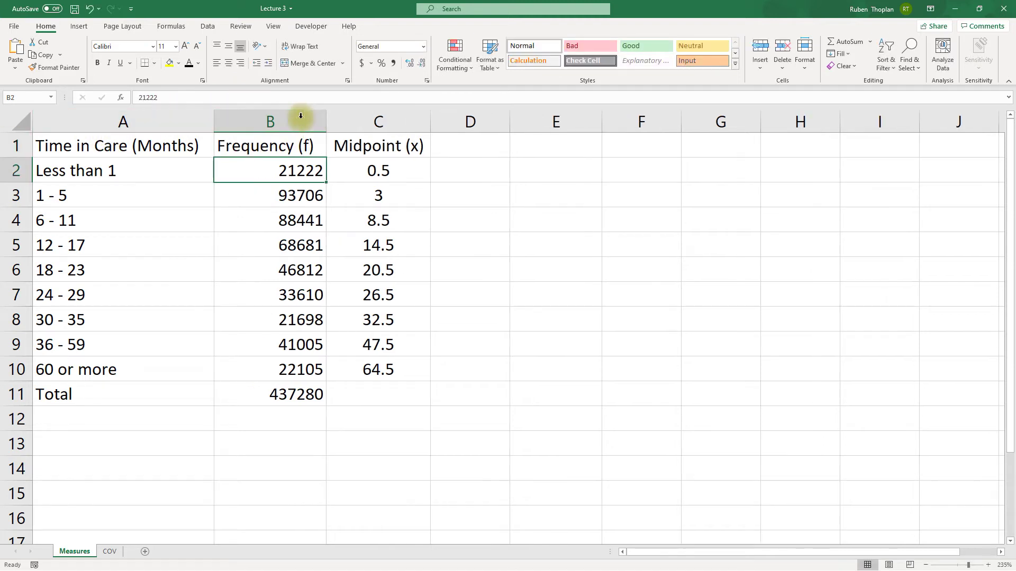
Enter the header "fx" in cell D1, beside the Midpoint (x) column.
{"action": "left_click_drag", "start_coordinate": [391, 169], "coordinate": [415, 367]}
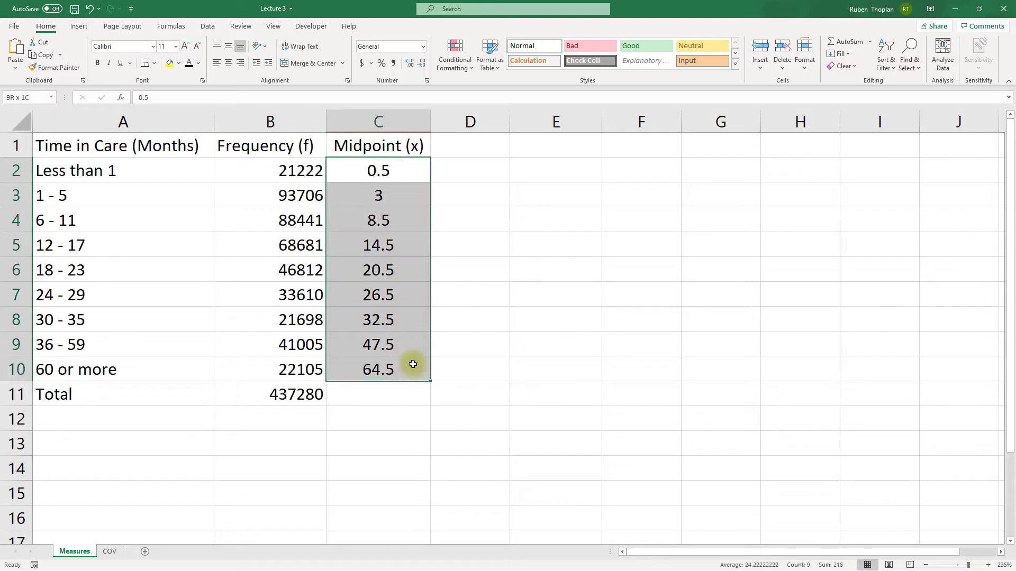
{"action": "left_click", "coordinate": [449, 159]}
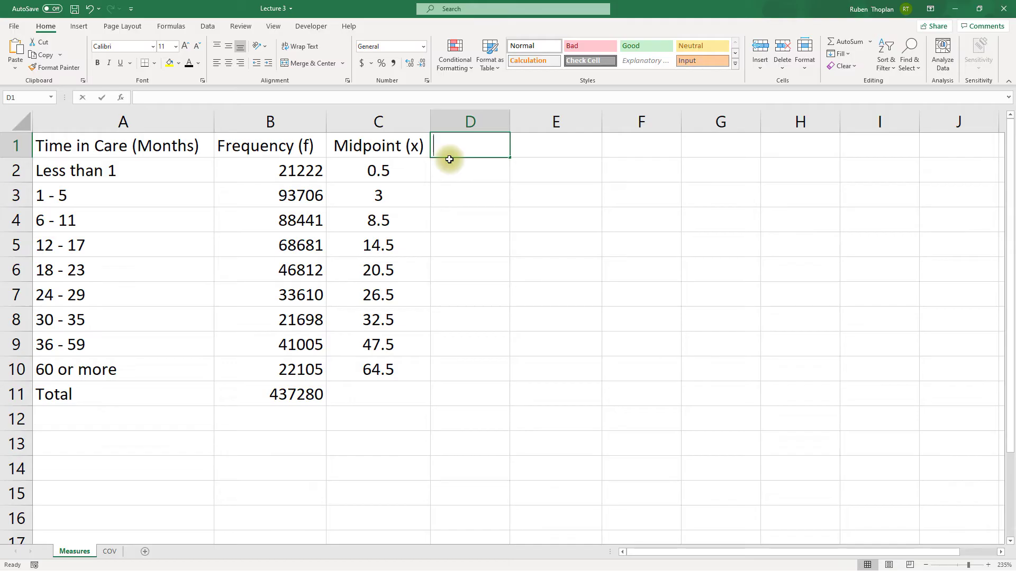
{"action": "type", "text": "fx"}
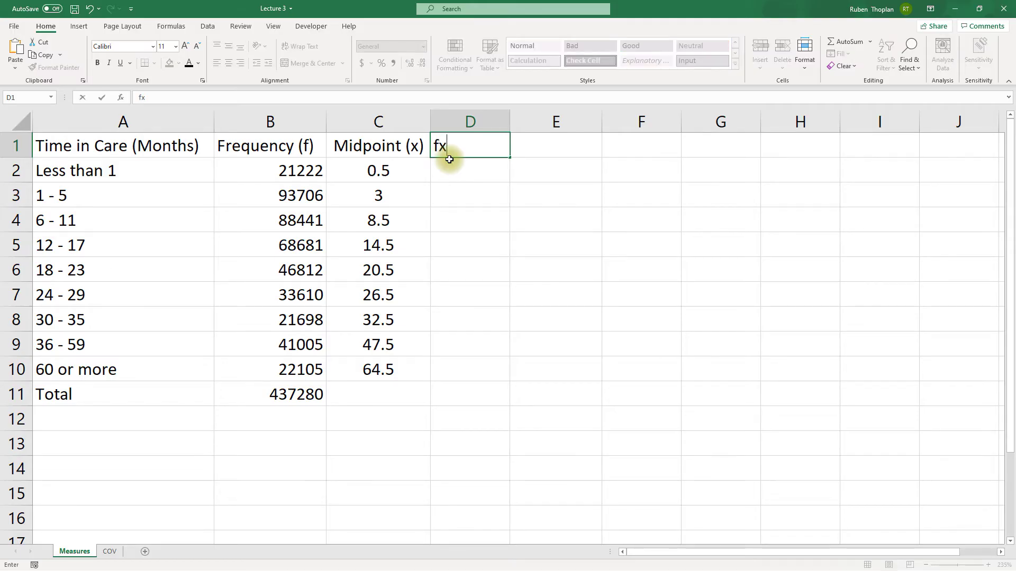
{"action": "key", "text": "Return"}
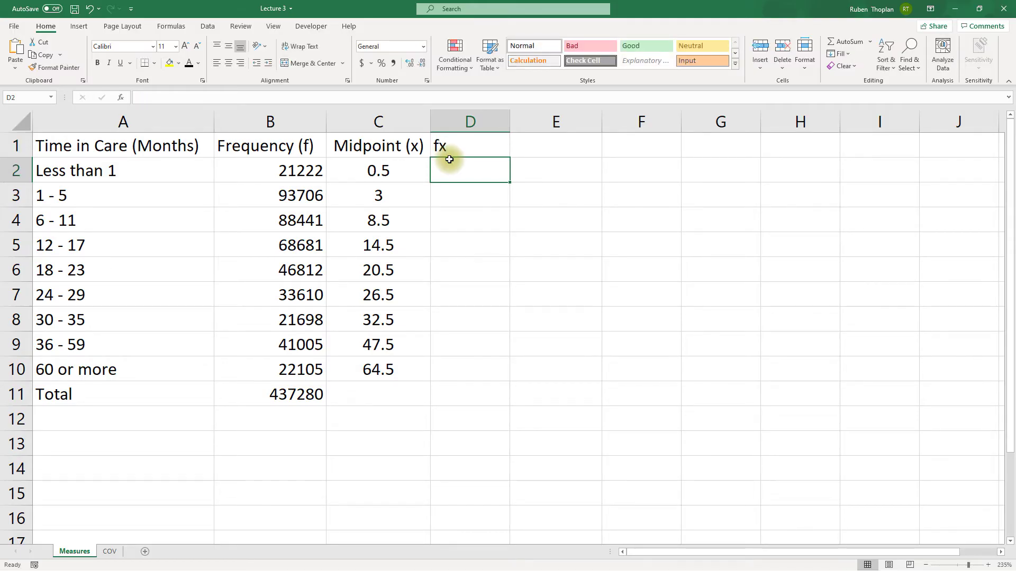
Enter the formula =B2*C2 in D2 to multiply the first frequency by its midpoint.
{"action": "type", "text": "="}
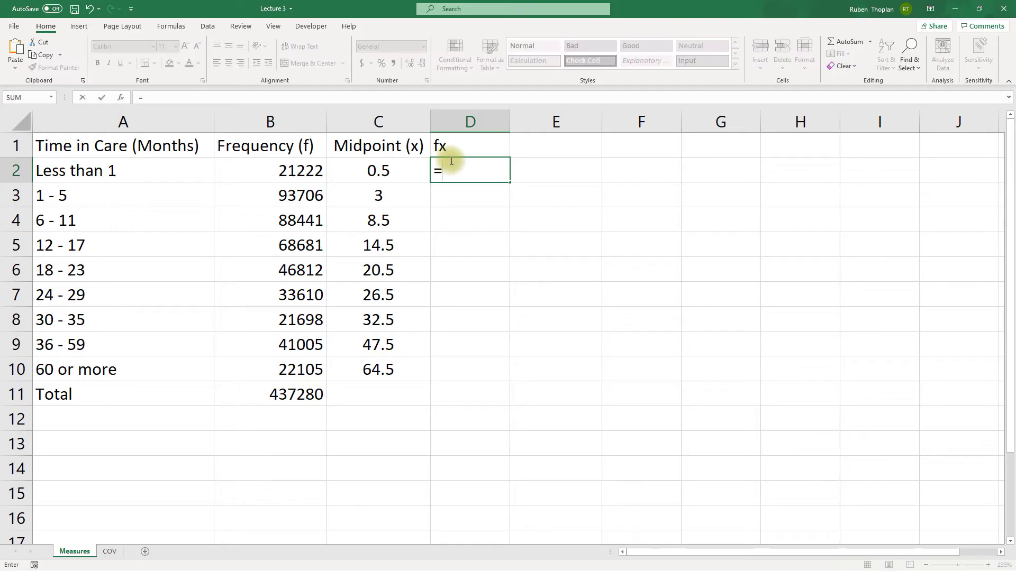
{"action": "left_click", "coordinate": [293, 173]}
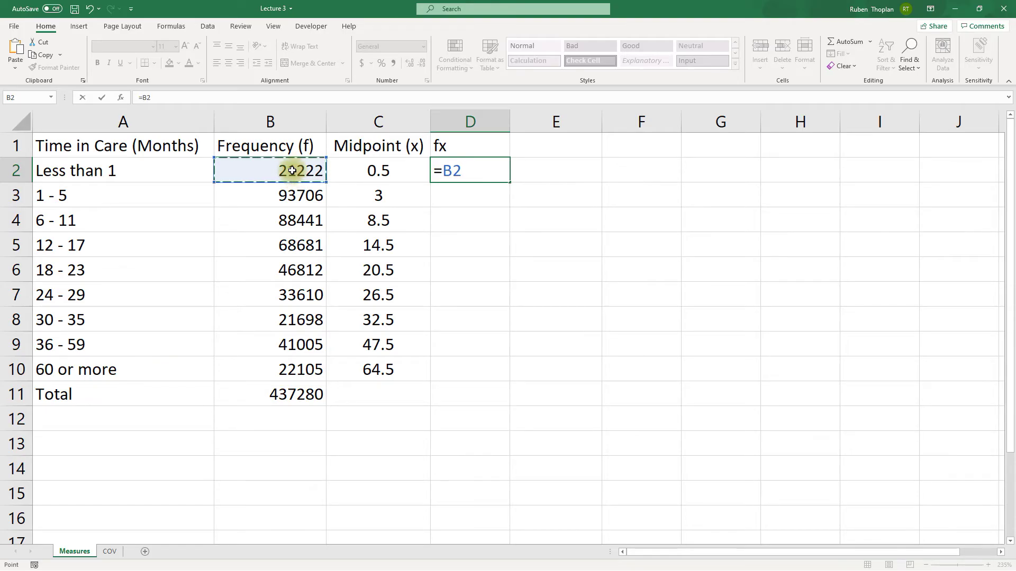
{"action": "type", "text": "*"}
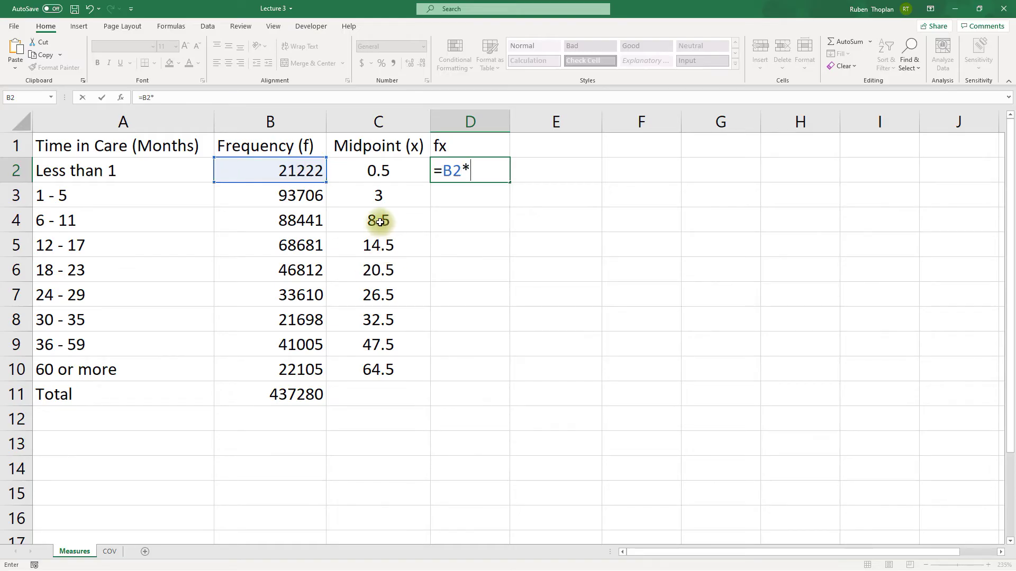
{"action": "left_click", "coordinate": [376, 170]}
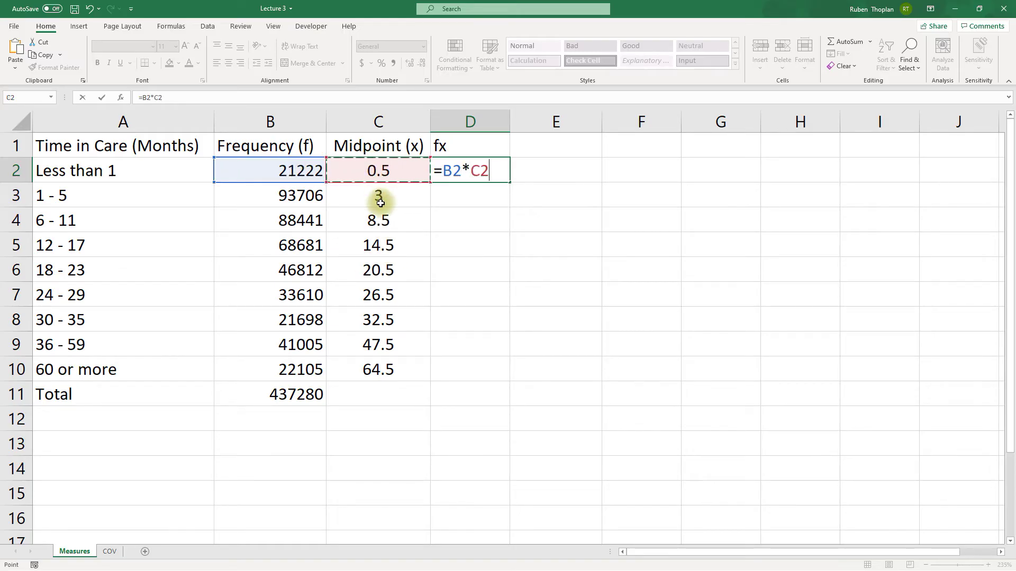
{"action": "key", "text": "Return"}
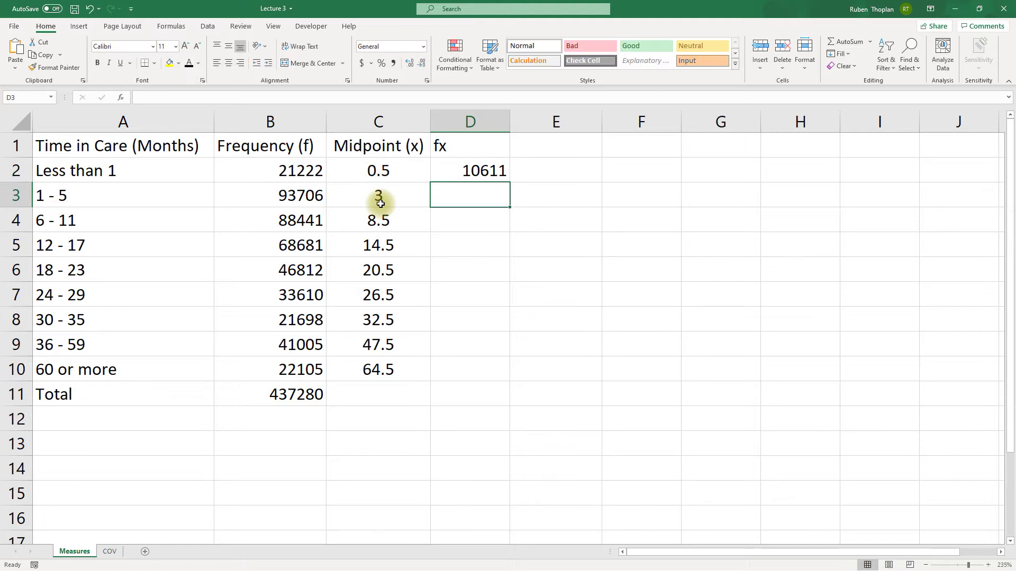
Fill the frequency-times-midpoint formula from D2 down through D10 for the remaining class intervals.
{"action": "left_click", "coordinate": [308, 203]}
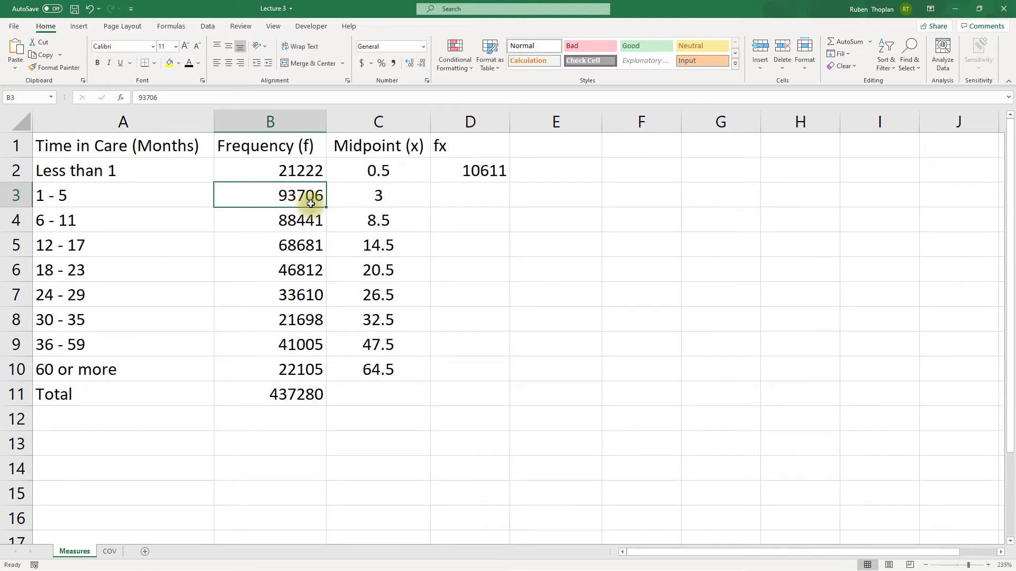
{"action": "left_click", "coordinate": [358, 188]}
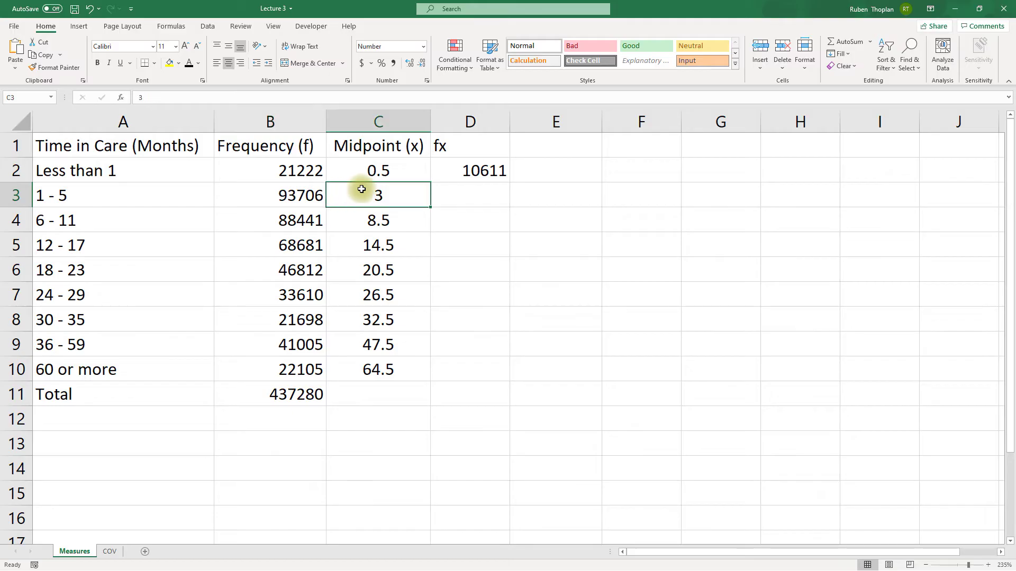
{"action": "left_click", "coordinate": [305, 217]}
{"action": "left_click", "coordinate": [341, 218]}
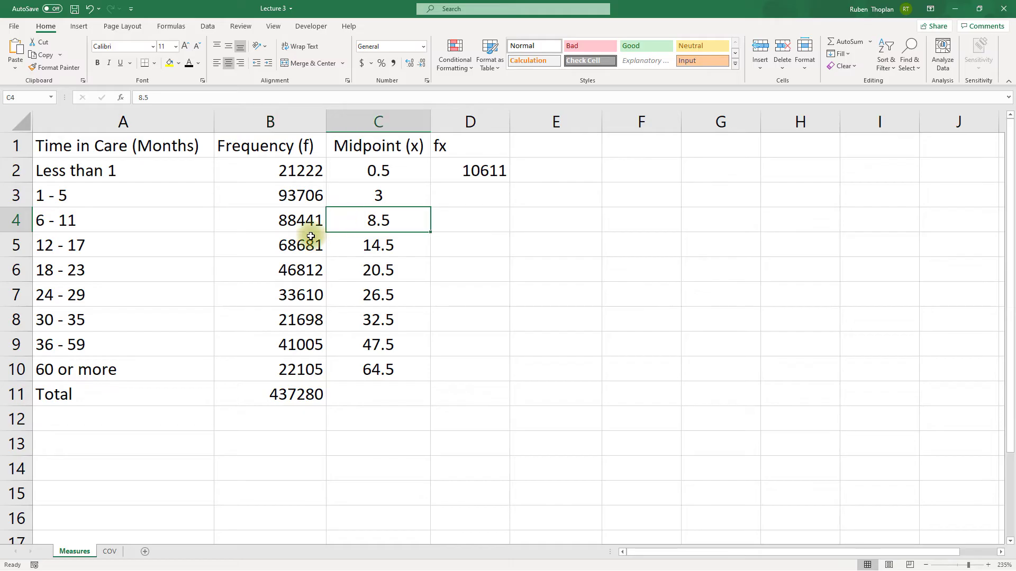
{"action": "left_click", "coordinate": [312, 239]}
{"action": "left_click", "coordinate": [344, 240]}
{"action": "left_click", "coordinate": [479, 167]}
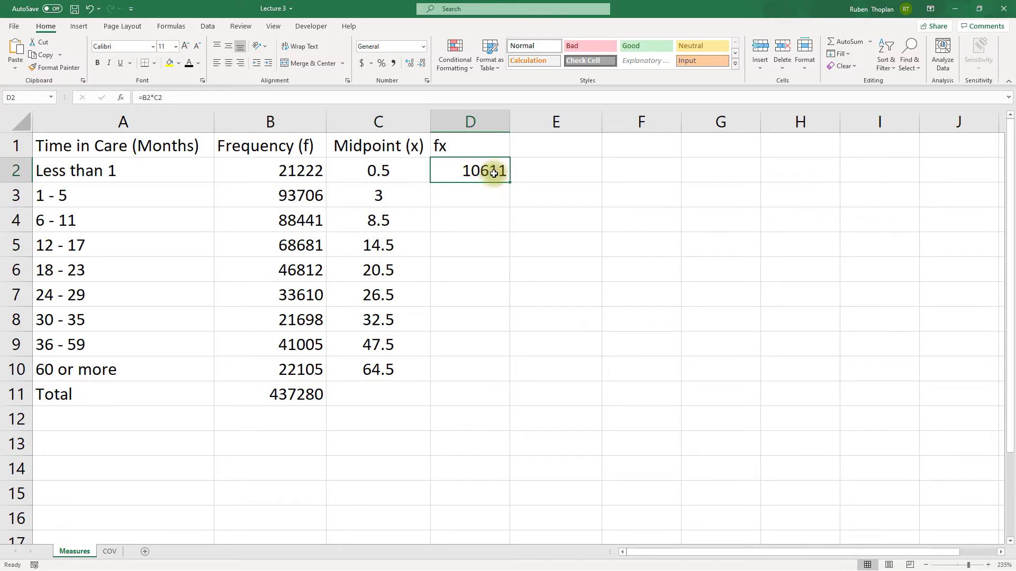
{"action": "left_click_drag", "start_coordinate": [511, 184], "coordinate": [524, 378]}
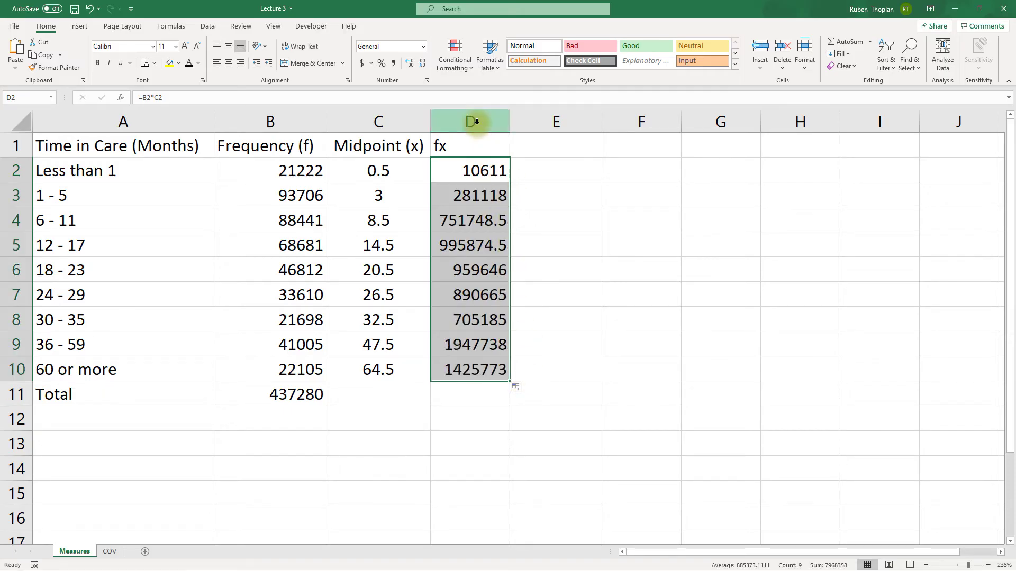
Centre the contents of all cells on the Measures worksheet.
{"action": "left_click", "coordinate": [21, 123]}
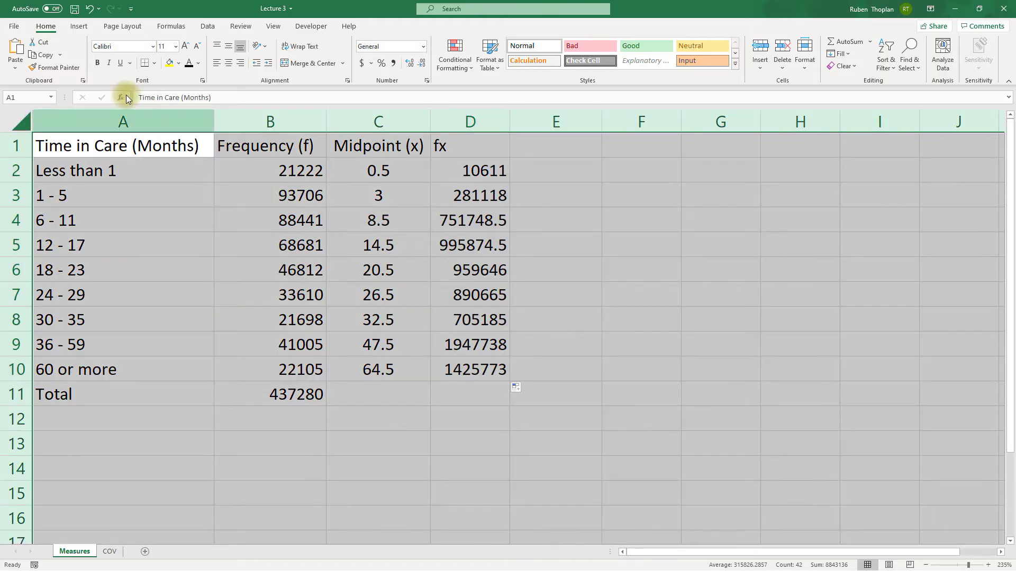
{"action": "left_click", "coordinate": [232, 63]}
{"action": "left_click", "coordinate": [524, 222]}
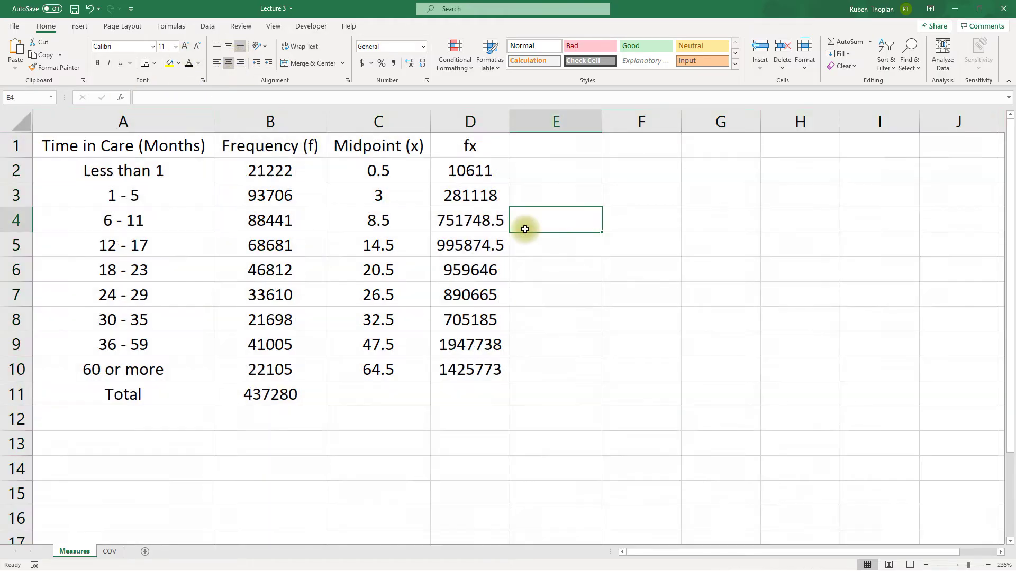
Switch to the PowerPoint slide show, erase the ink around the printed mean formula, and circle fx in its numerator.
{"action": "key", "text": "alt+Tab"}
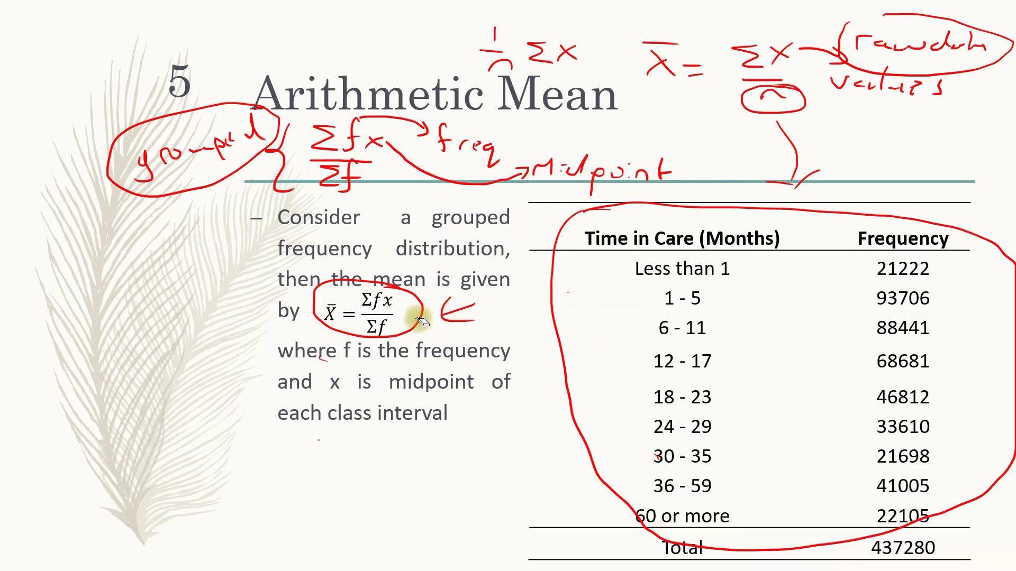
{"action": "key", "text": "ctrl+e"}
{"action": "left_click_drag", "start_coordinate": [446, 300], "coordinate": [453, 317]}
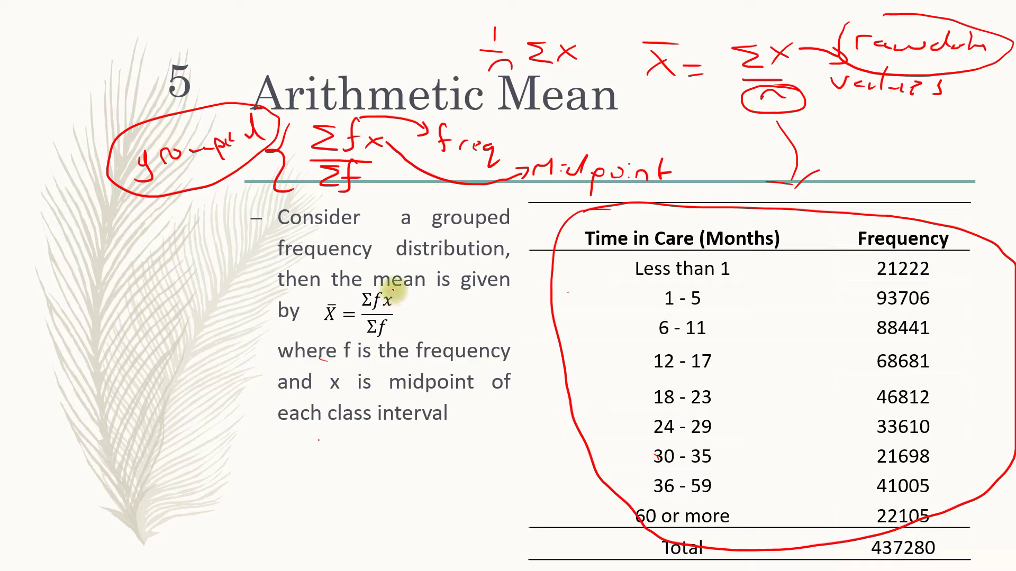
{"action": "mouse_move", "coordinate": [372, 295]}
{"action": "left_mouse_down"}
{"action": "mouse_move", "coordinate": [402, 308]}
{"action": "mouse_move", "coordinate": [386, 297]}
{"action": "left_mouse_up"}
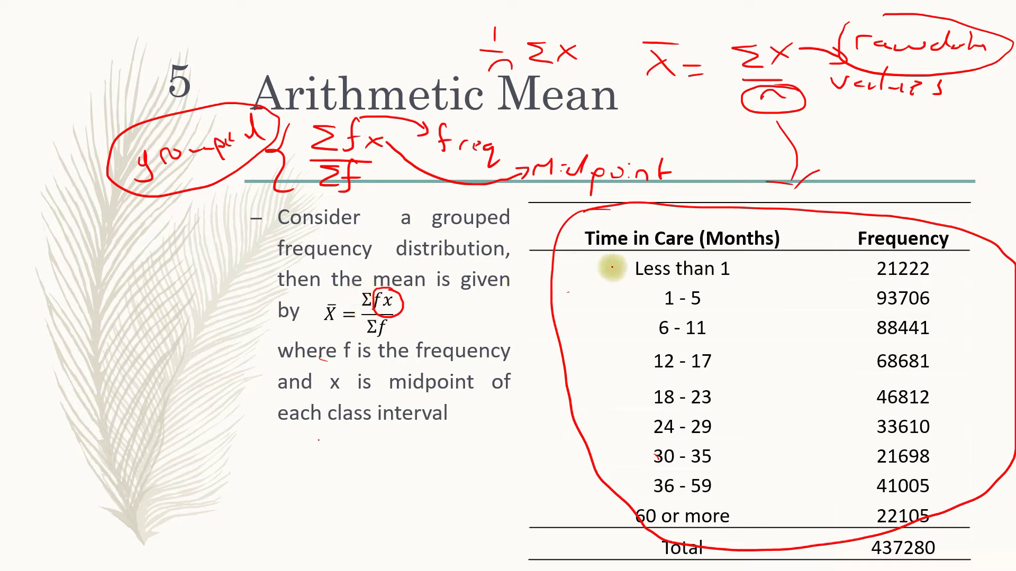
Draw dashes beside the first four class intervals, and erase them together with the ink outline around the frequency table.
{"action": "left_click_drag", "start_coordinate": [593, 273], "coordinate": [633, 301]}
{"action": "mouse_move", "coordinate": [614, 334]}
{"action": "left_mouse_down"}
{"action": "mouse_move", "coordinate": [634, 334]}
{"action": "mouse_move", "coordinate": [644, 364]}
{"action": "left_mouse_up"}
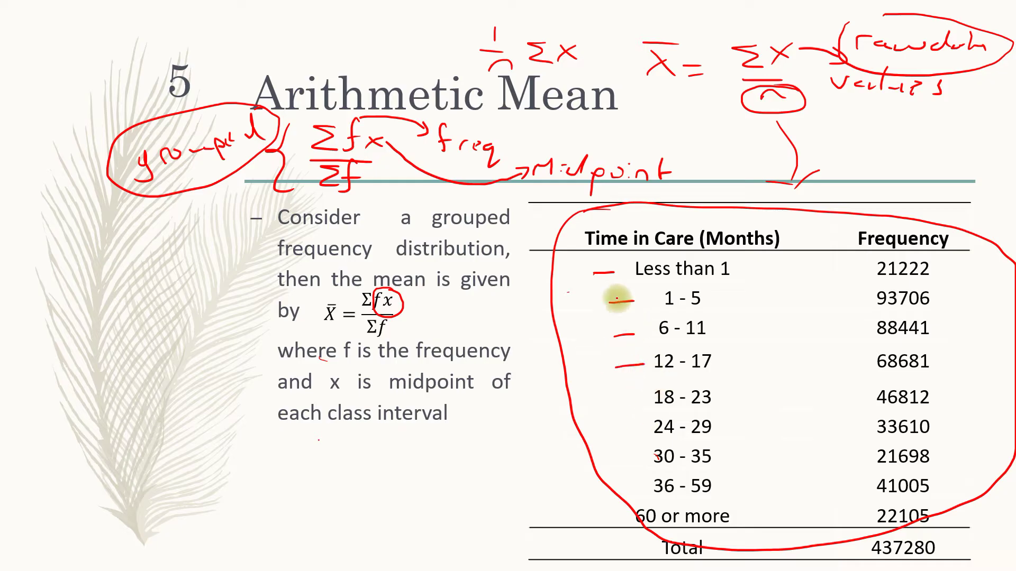
{"action": "key", "text": "e"}
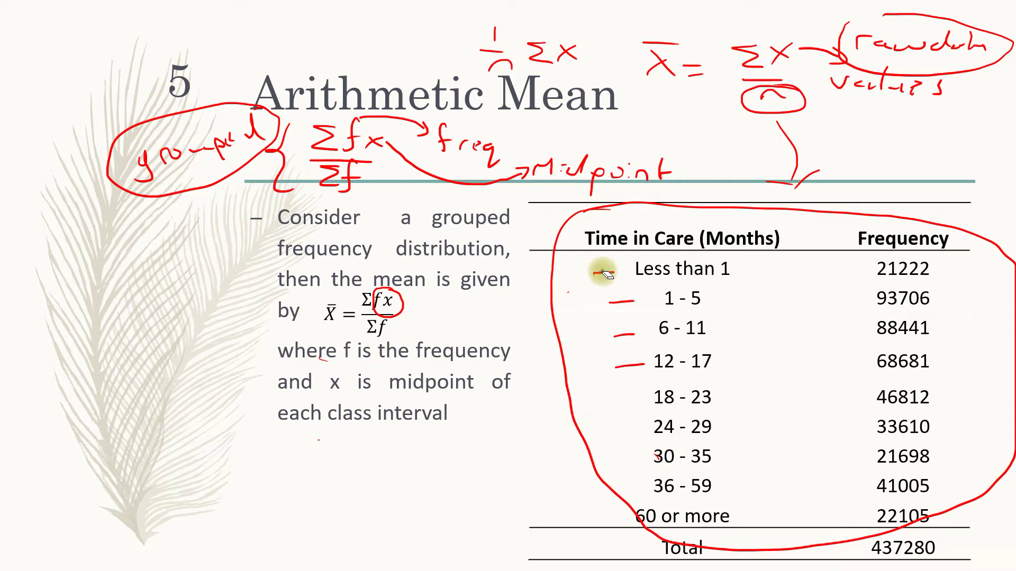
{"action": "mouse_move", "coordinate": [596, 270]}
{"action": "left_mouse_down"}
{"action": "mouse_move", "coordinate": [664, 392]}
{"action": "mouse_move", "coordinate": [632, 365]}
{"action": "mouse_move", "coordinate": [606, 364]}
{"action": "left_mouse_up"}
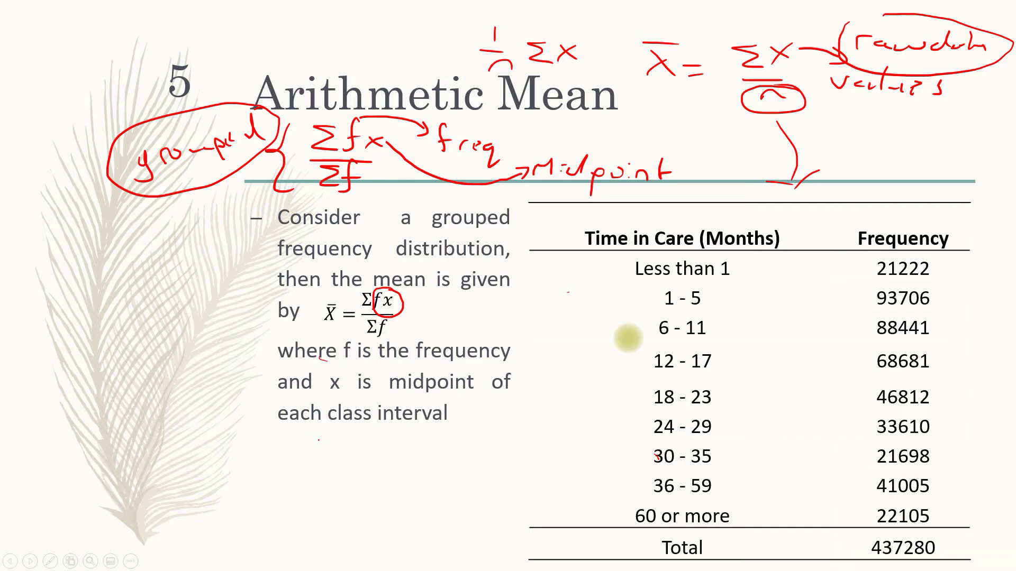
Preview slide 6, go back to slide 5, and switch to the Excel workbook.
{"action": "key", "text": "Right"}
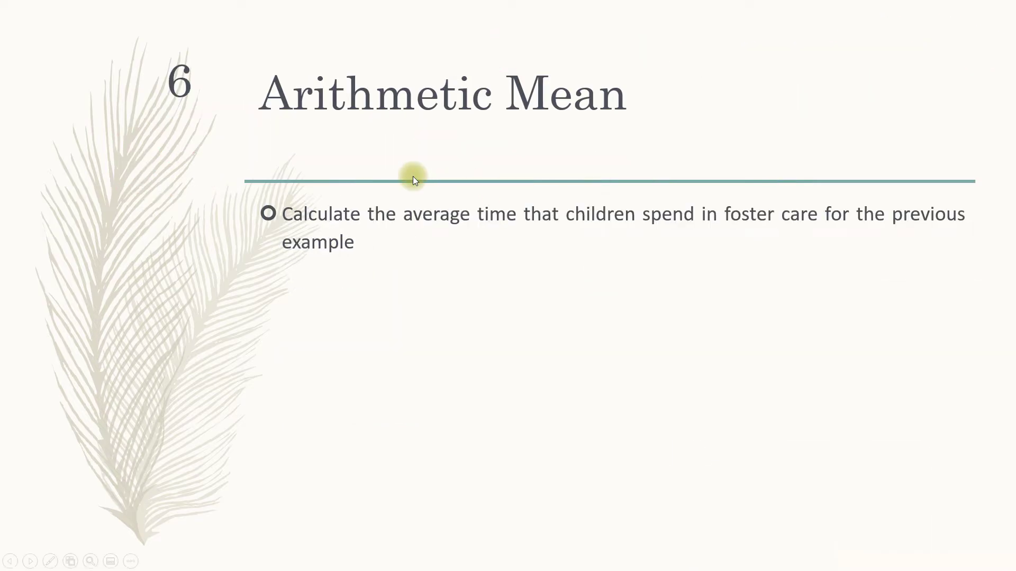
{"action": "key", "text": "Left"}
{"action": "key", "text": "alt+Tab"}
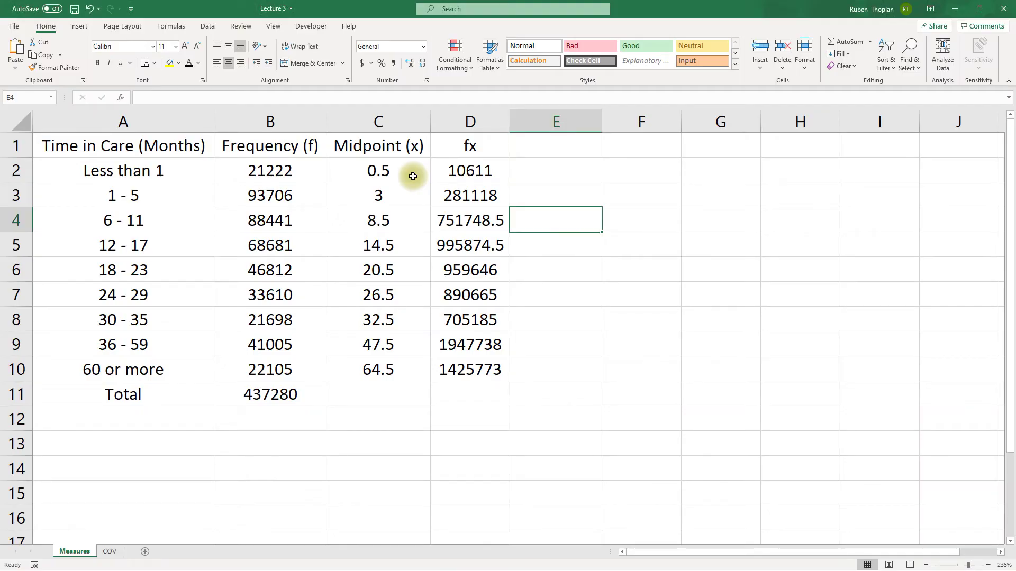
Examine the fx product formulas in cells D2 through D10, one by one.
{"action": "left_click", "coordinate": [488, 170]}
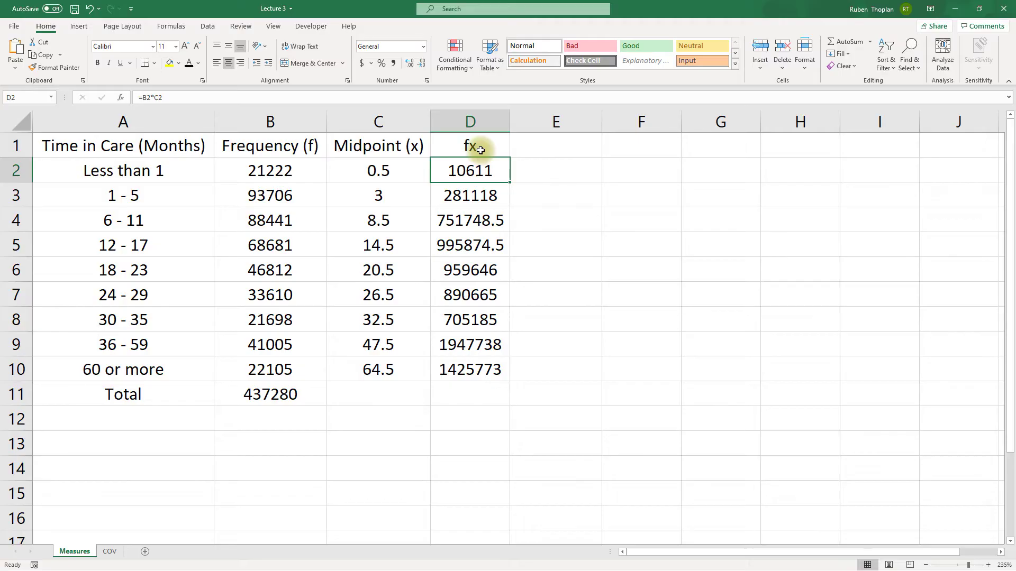
{"action": "left_click", "coordinate": [481, 194]}
{"action": "left_click", "coordinate": [479, 220]}
{"action": "left_click", "coordinate": [480, 242]}
{"action": "left_click", "coordinate": [480, 270]}
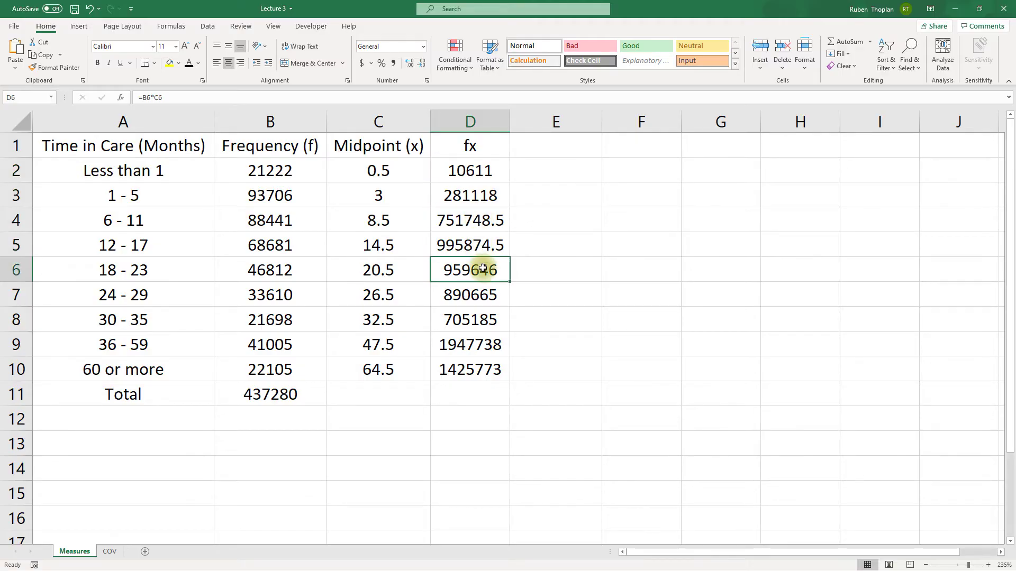
{"action": "left_click", "coordinate": [480, 295]}
{"action": "left_click", "coordinate": [481, 319]}
{"action": "left_click", "coordinate": [481, 343]}
{"action": "left_click", "coordinate": [471, 368]}
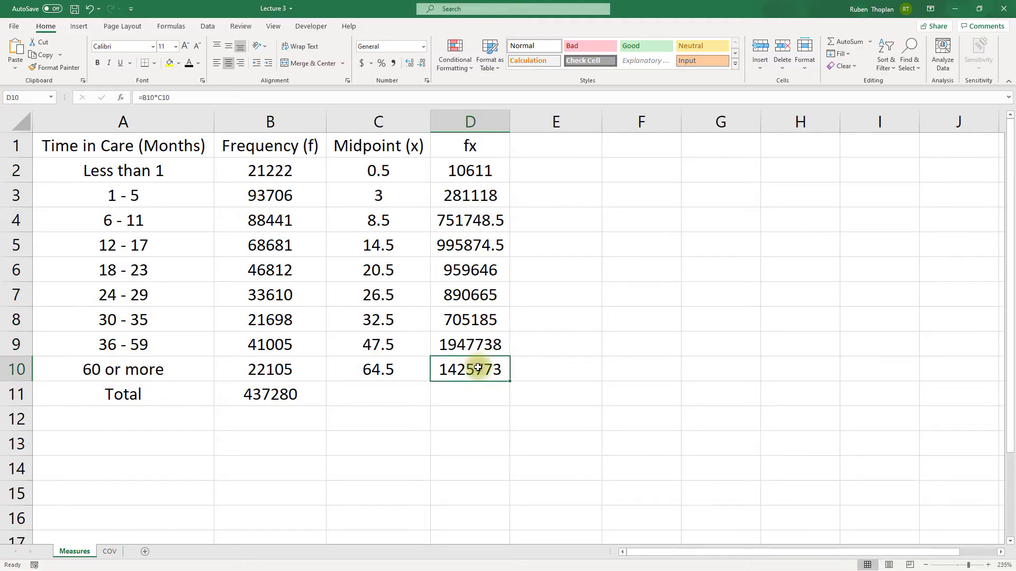
Total the fx column in D11 with the formula =SUM(D2:D10).
{"action": "left_click", "coordinate": [472, 392]}
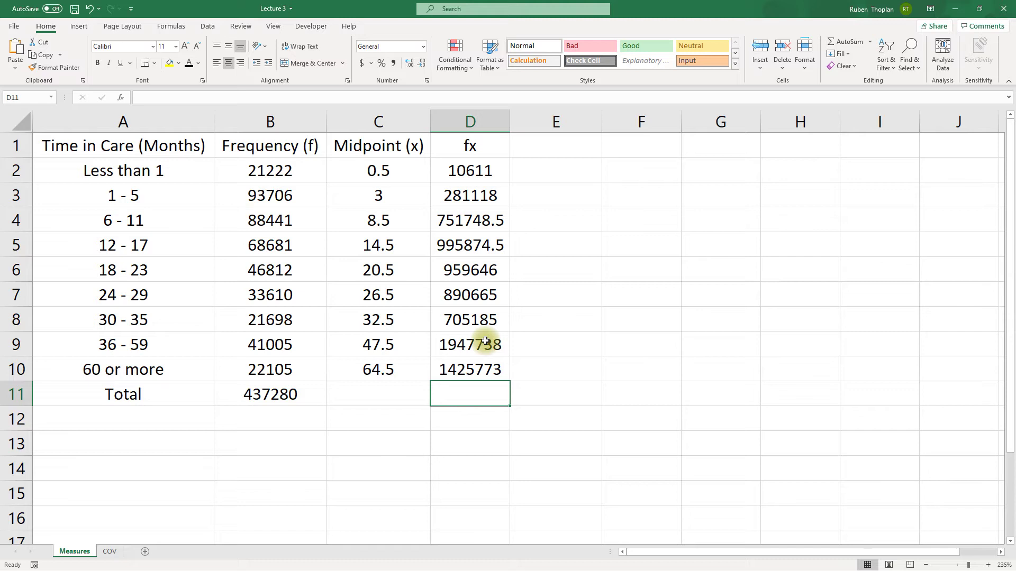
{"action": "type", "text": "=sum"}
{"action": "key", "text": "Tab"}
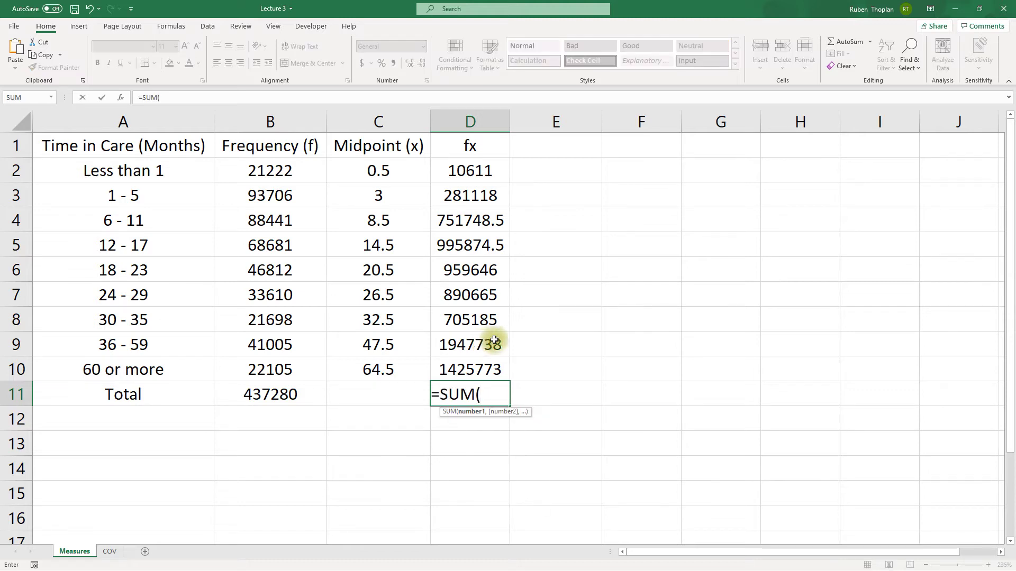
{"action": "left_click_drag", "start_coordinate": [480, 368], "coordinate": [476, 170]}
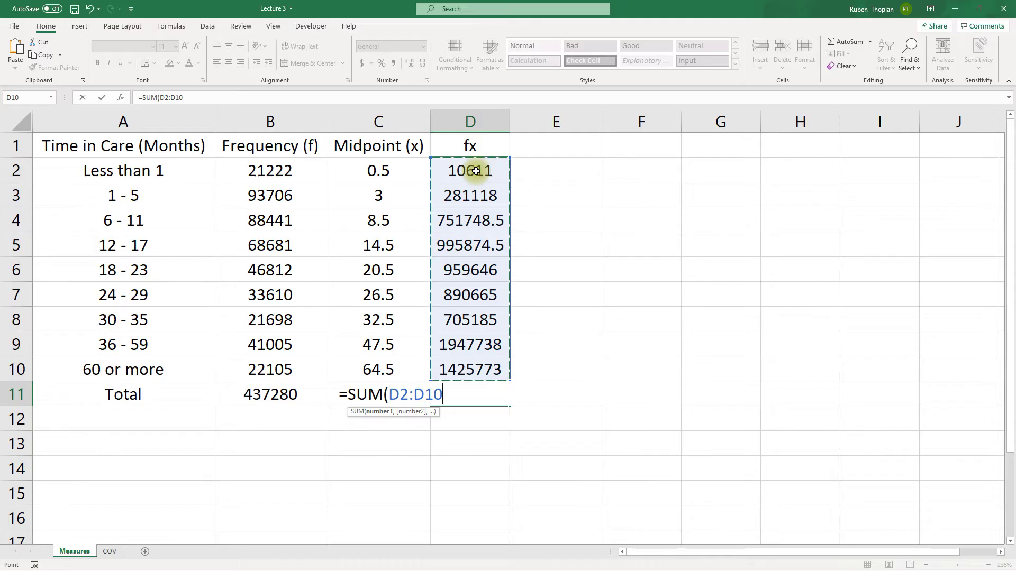
{"action": "key", "text": "Return"}
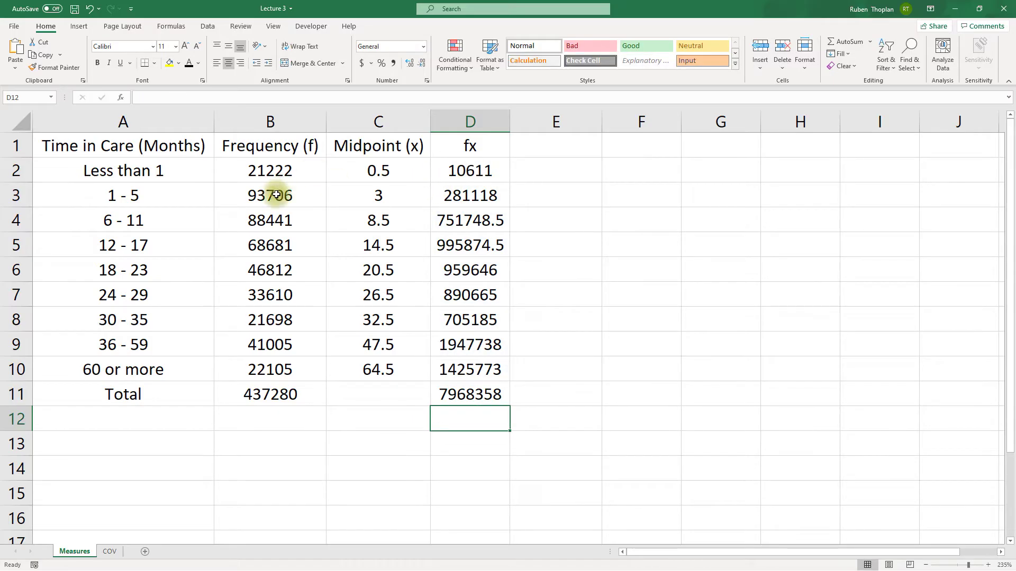
Make the Total row bold across cells A11:D11.
{"action": "left_click", "coordinate": [127, 395]}
{"action": "left_click_drag", "start_coordinate": [236, 396], "coordinate": [461, 394]}
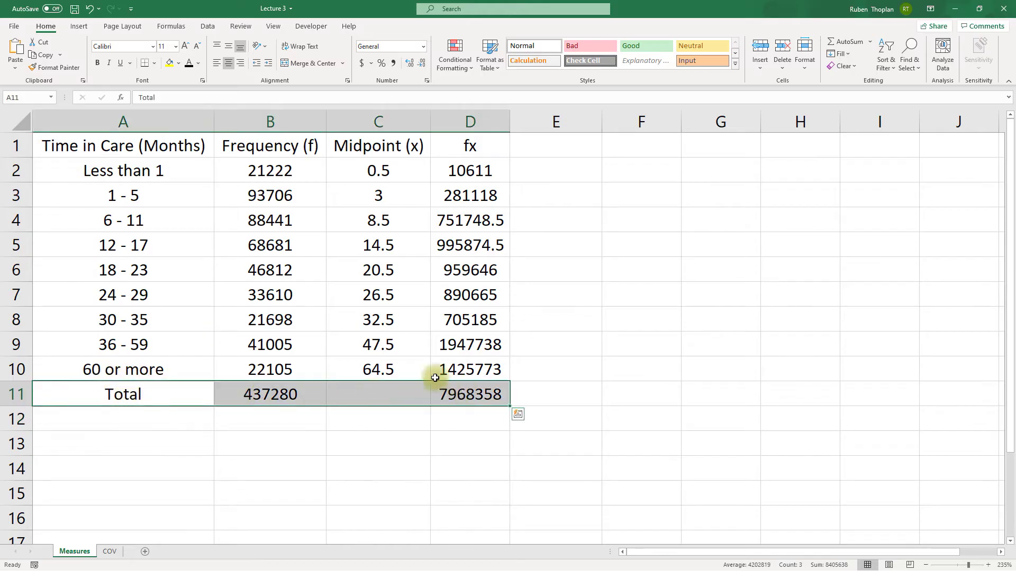
{"action": "left_click", "coordinate": [98, 61]}
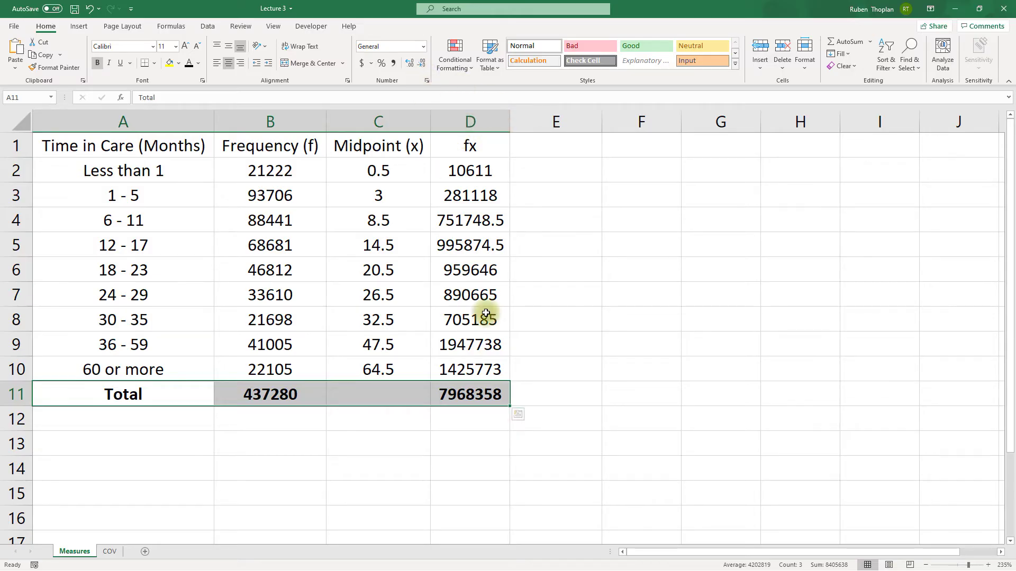
Calculate the mean in F11 by dividing the fx total by the frequency total with =D11/B11.
{"action": "left_click", "coordinate": [476, 391]}
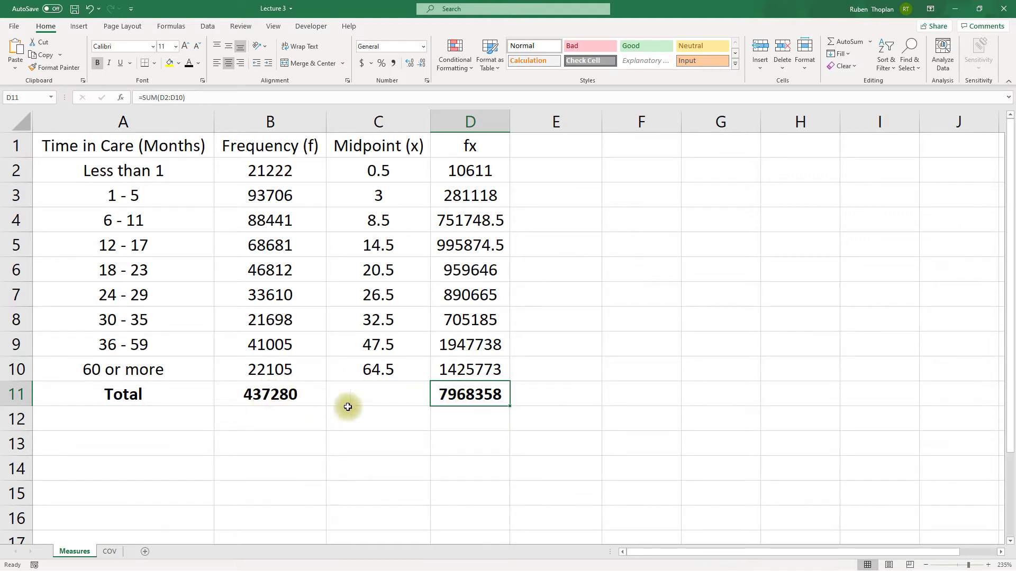
{"action": "left_click", "coordinate": [279, 402]}
{"action": "left_click", "coordinate": [617, 397]}
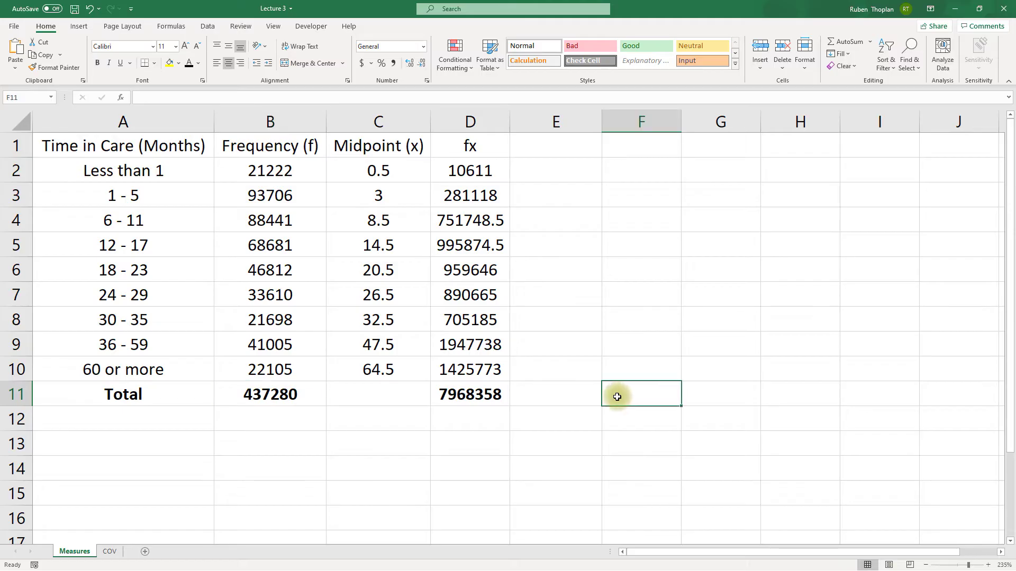
{"action": "type", "text": "="}
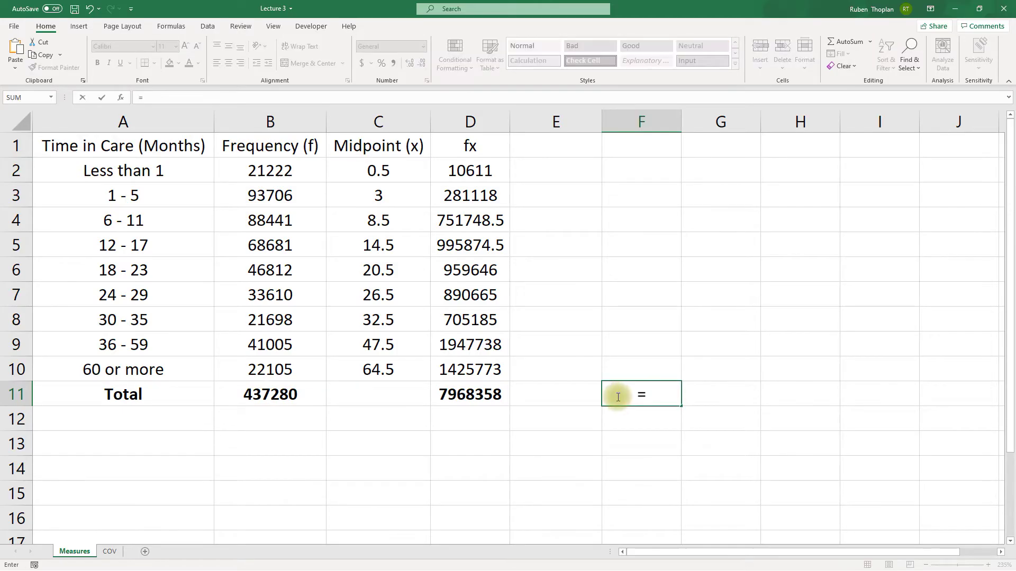
{"action": "key", "text": "Left"}
{"action": "key", "text": "Left"}
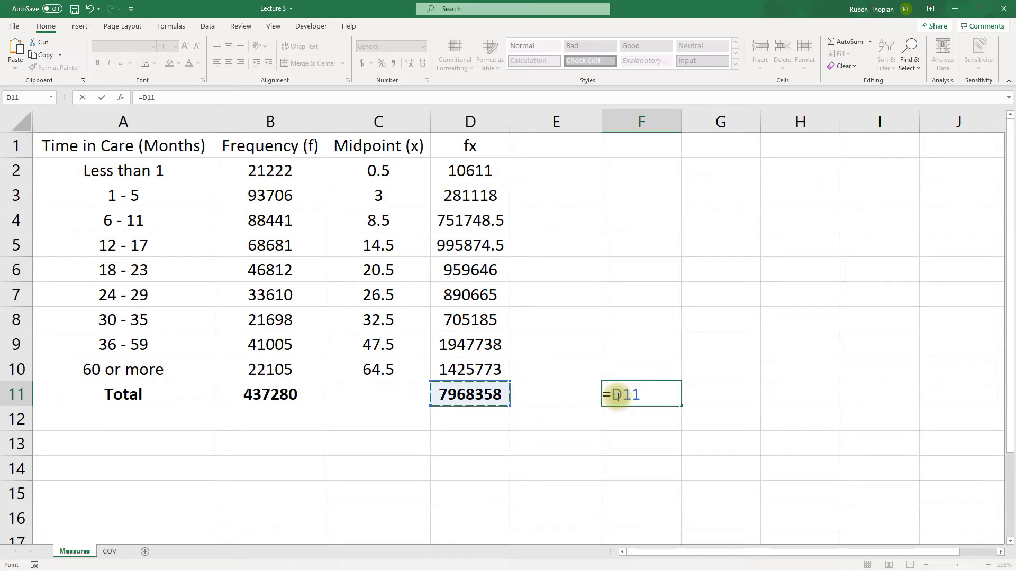
{"action": "type", "text": "/"}
{"action": "key", "text": "Left"}
{"action": "key", "text": "Left"}
{"action": "key", "text": "Left"}
{"action": "key", "text": "Left"}
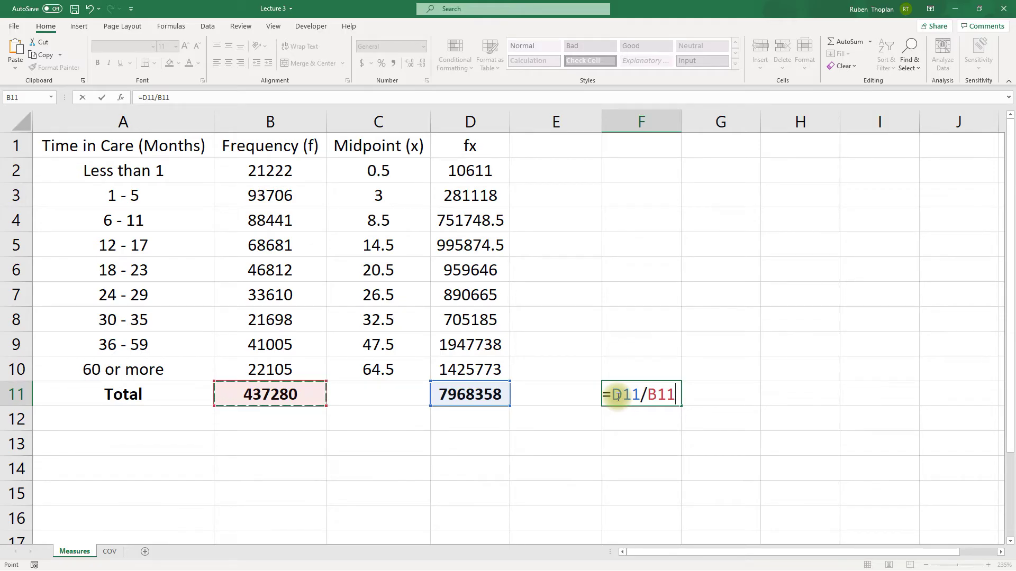
{"action": "key", "text": "Return"}
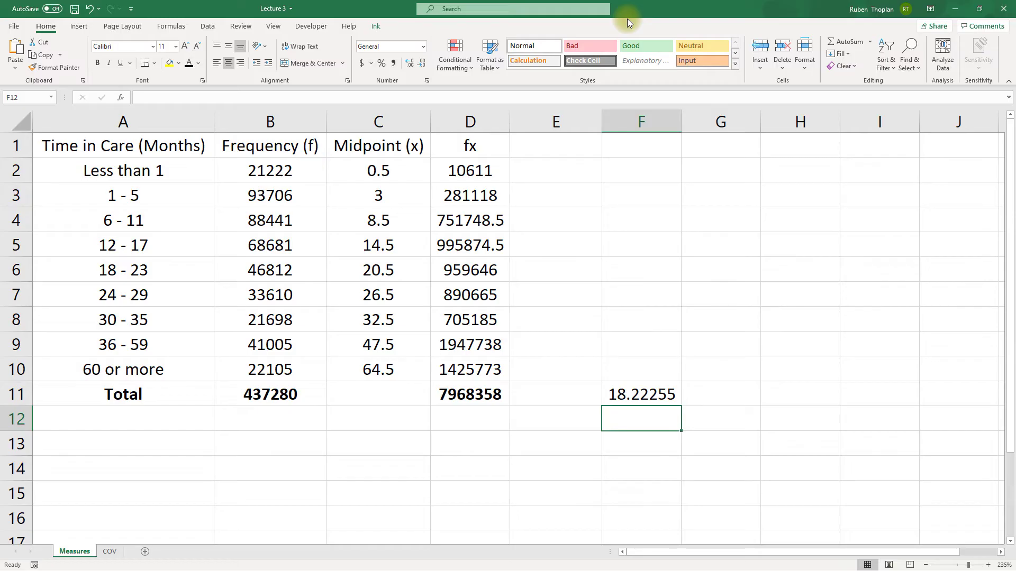
Switch to the PowerPoint slide show, advance to slide 6, and handwrite x̄ = Σfx / Σf followed by an equals sign.
{"action": "key", "text": "alt+Tab"}
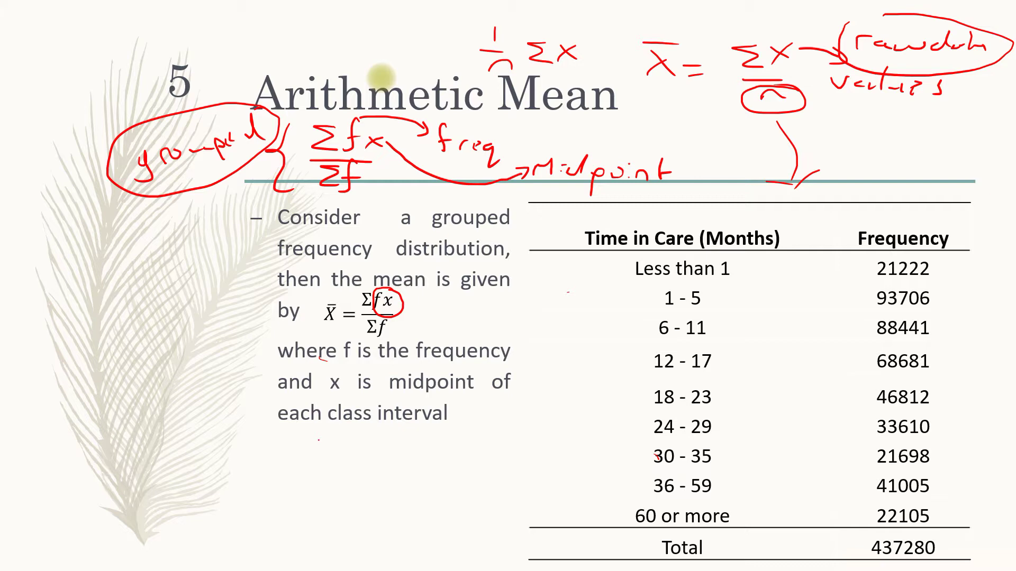
{"action": "key", "text": "Right"}
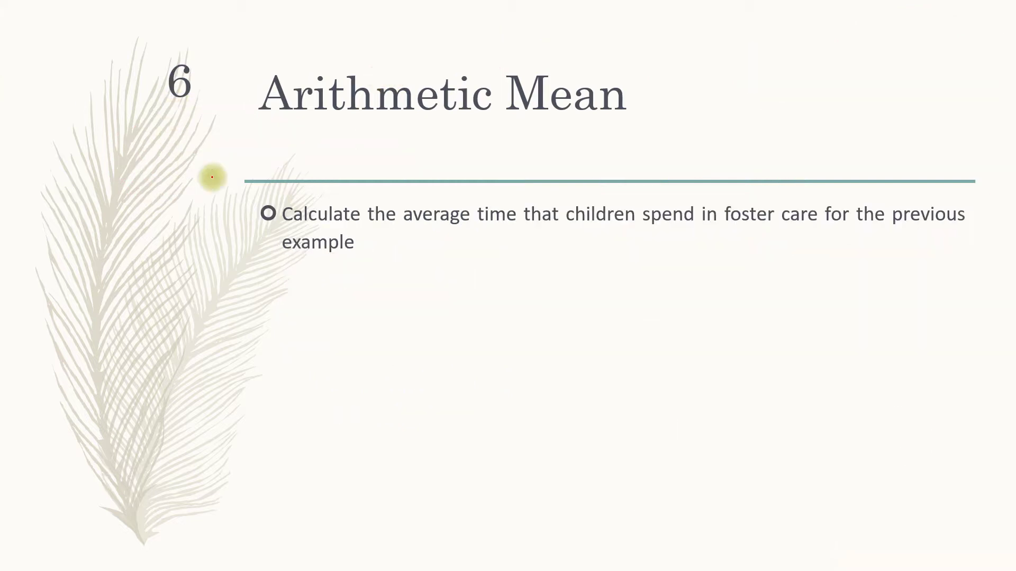
{"action": "left_click_drag", "start_coordinate": [403, 242], "coordinate": [408, 247]}
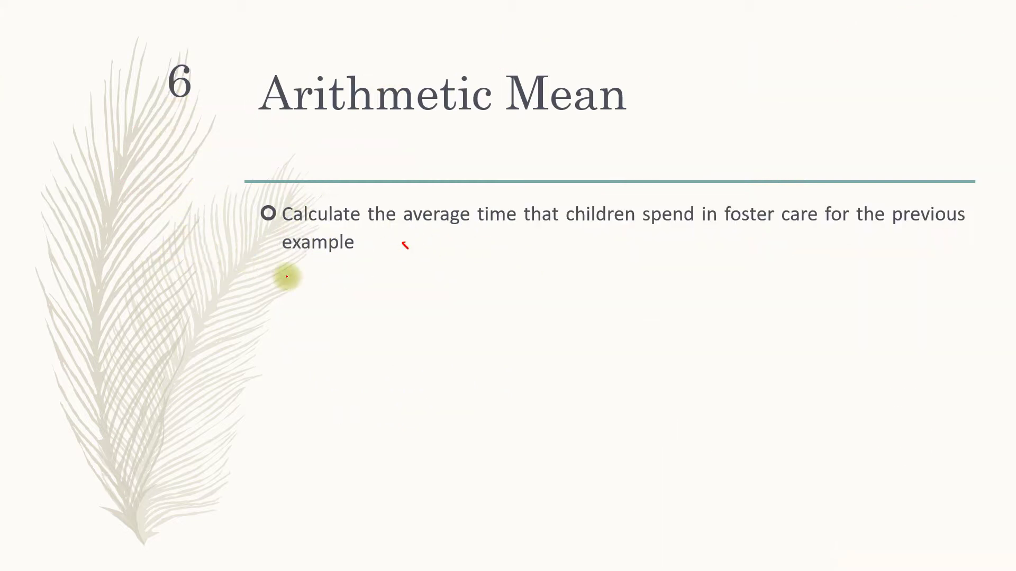
{"action": "left_click_drag", "start_coordinate": [301, 287], "coordinate": [329, 319]}
{"action": "left_click_drag", "start_coordinate": [324, 290], "coordinate": [306, 314]}
{"action": "mouse_move", "coordinate": [302, 270]}
{"action": "left_mouse_down"}
{"action": "mouse_move", "coordinate": [330, 269]}
{"action": "mouse_move", "coordinate": [349, 299]}
{"action": "left_mouse_up"}
{"action": "mouse_move", "coordinate": [342, 313]}
{"action": "left_mouse_down"}
{"action": "mouse_move", "coordinate": [401, 286]}
{"action": "mouse_move", "coordinate": [415, 311]}
{"action": "left_mouse_up"}
{"action": "mouse_move", "coordinate": [445, 268]}
{"action": "left_mouse_down"}
{"action": "mouse_move", "coordinate": [433, 312]}
{"action": "mouse_move", "coordinate": [443, 297]}
{"action": "mouse_move", "coordinate": [479, 304]}
{"action": "left_mouse_up"}
{"action": "left_click_drag", "start_coordinate": [477, 290], "coordinate": [459, 308]}
{"action": "mouse_move", "coordinate": [390, 324]}
{"action": "left_mouse_down"}
{"action": "mouse_move", "coordinate": [469, 325]}
{"action": "mouse_move", "coordinate": [432, 342]}
{"action": "mouse_move", "coordinate": [426, 365]}
{"action": "left_mouse_up"}
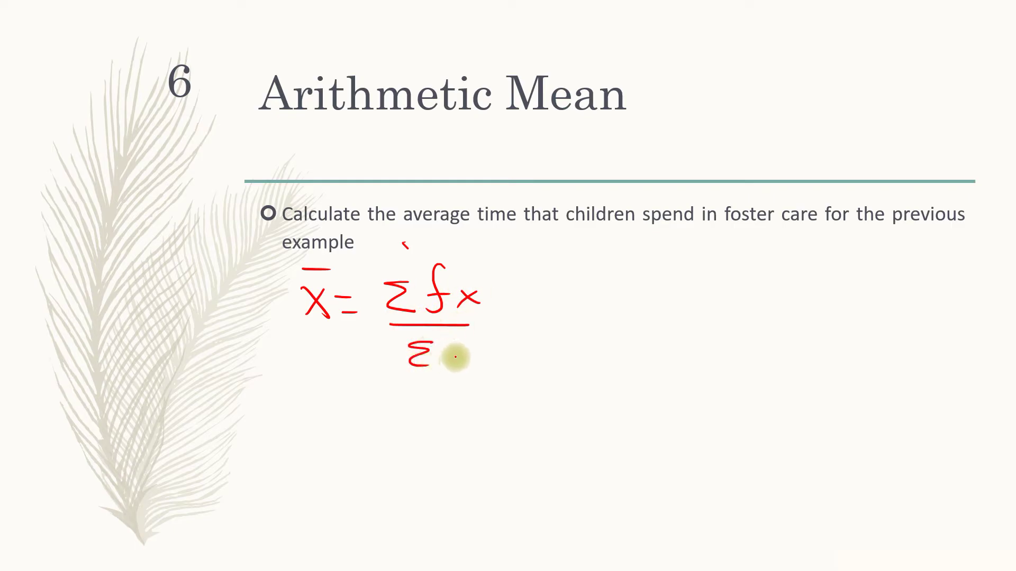
{"action": "mouse_move", "coordinate": [468, 332]}
{"action": "left_mouse_down"}
{"action": "mouse_move", "coordinate": [450, 369]}
{"action": "mouse_move", "coordinate": [473, 351]}
{"action": "left_mouse_up"}
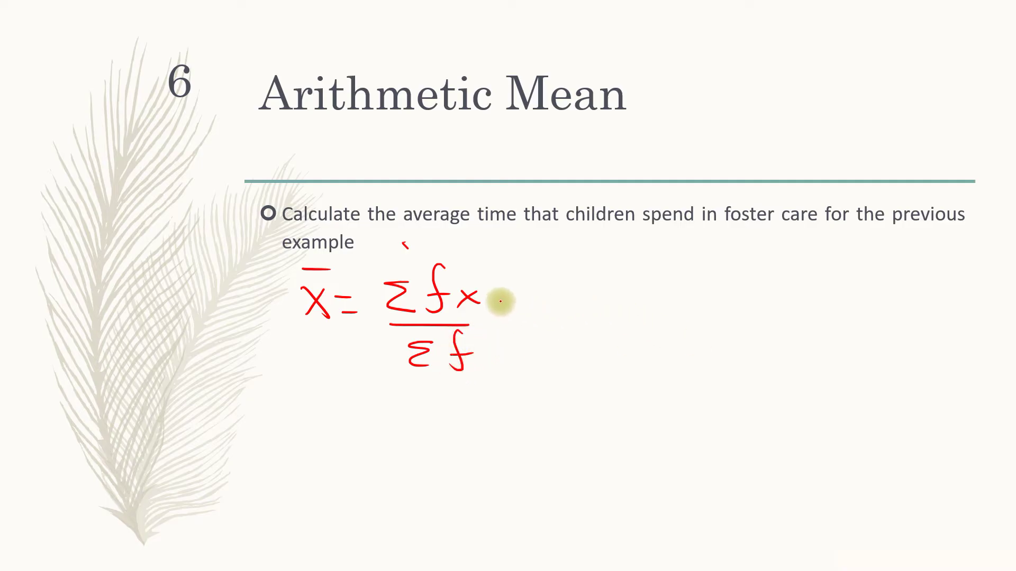
{"action": "left_click_drag", "start_coordinate": [501, 302], "coordinate": [518, 301]}
{"action": "left_click_drag", "start_coordinate": [505, 320], "coordinate": [518, 319]}
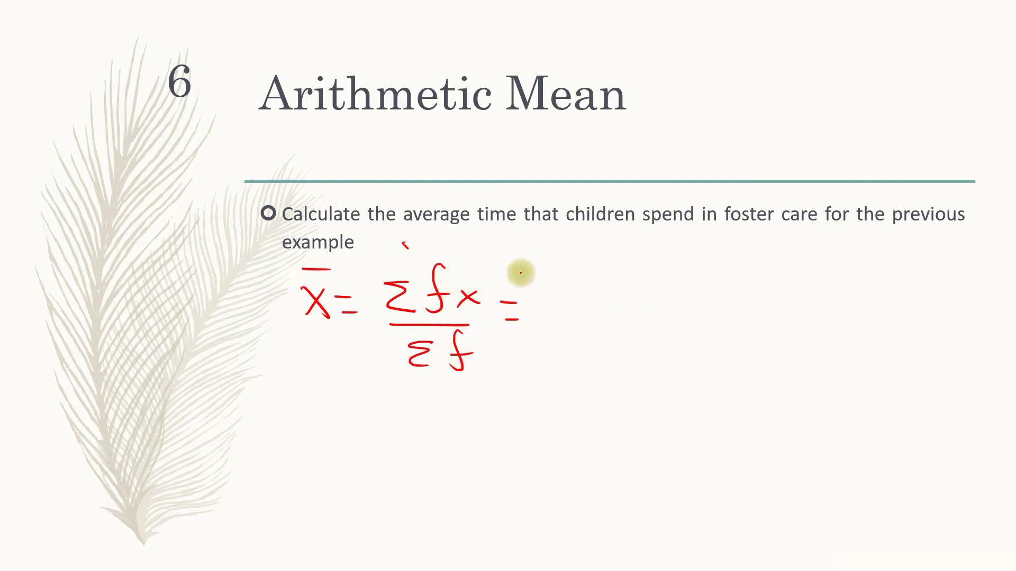
Look up the fx total in the Excel workbook and handwrite 7968358 as the numerator on the PowerPoint slide.
{"action": "key", "text": "alt+Tab"}
{"action": "left_click", "coordinate": [463, 394]}
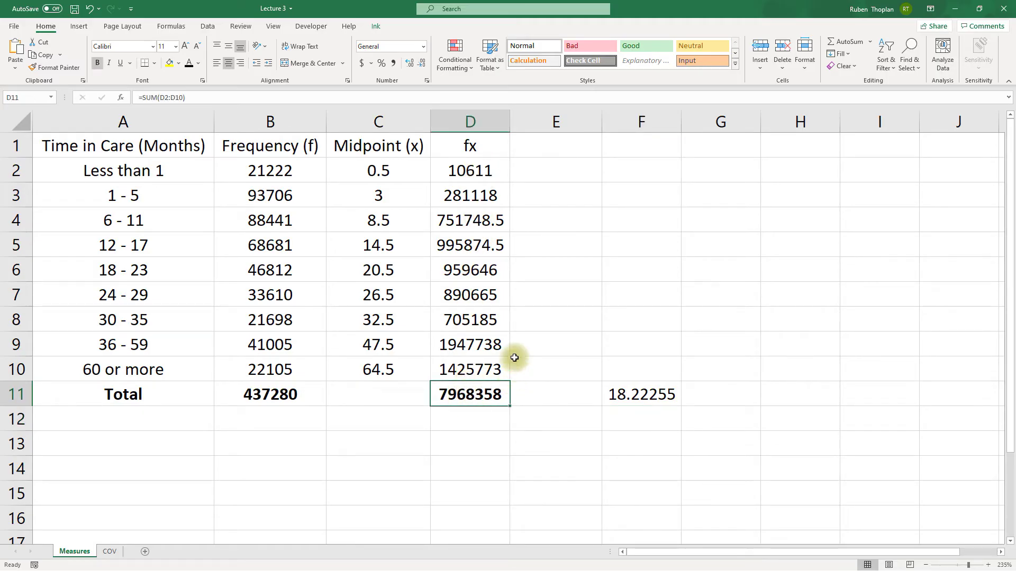
{"action": "key", "text": "alt+Tab"}
{"action": "mouse_move", "coordinate": [560, 272]}
{"action": "left_mouse_down"}
{"action": "mouse_move", "coordinate": [670, 300]}
{"action": "mouse_move", "coordinate": [739, 277]}
{"action": "left_mouse_up"}
{"action": "key", "text": "alt+Tab"}
{"action": "key", "text": "alt+Tab"}
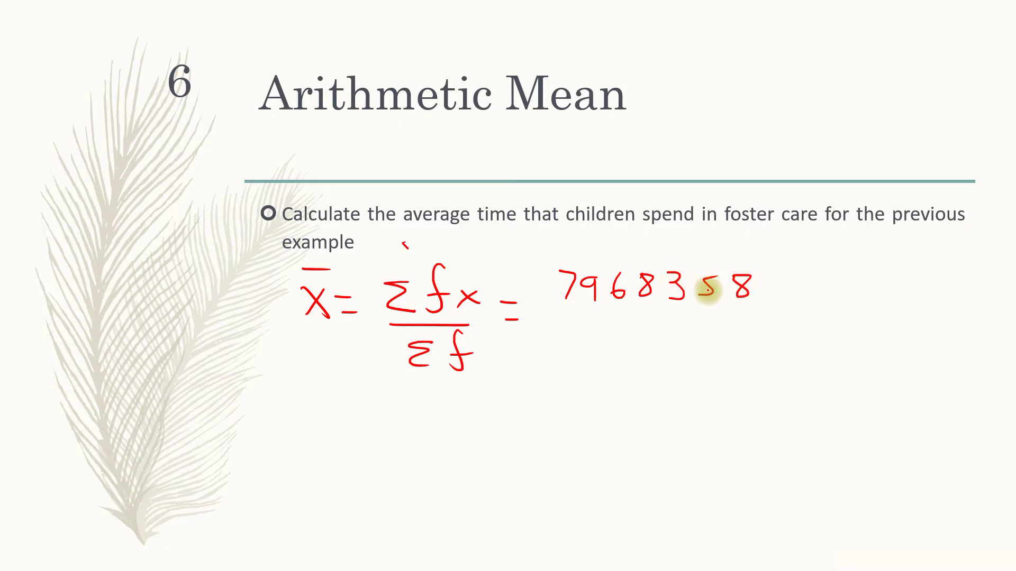
{"action": "key", "text": "alt+Tab"}
{"action": "key", "text": "alt+Tab"}
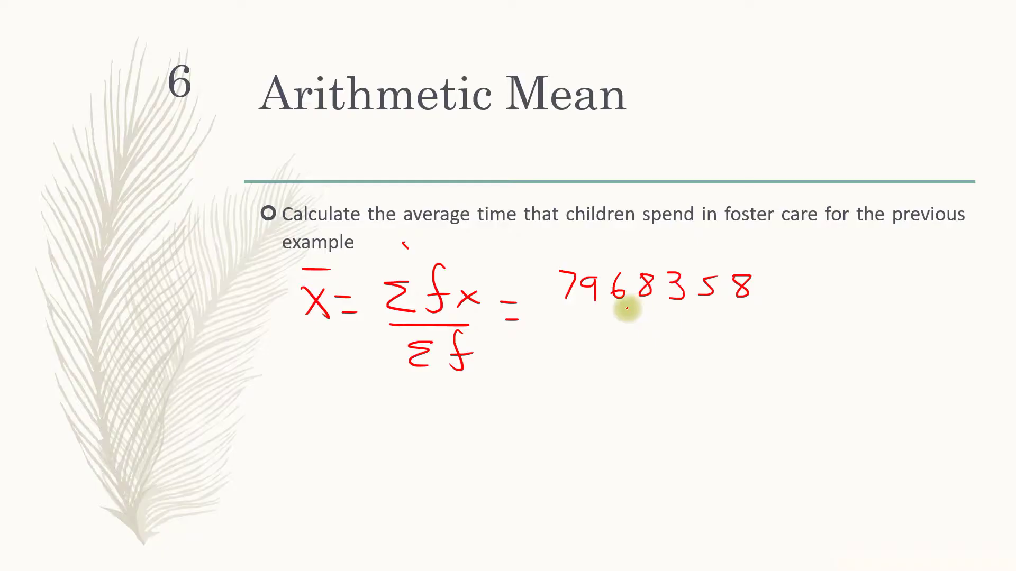
Draw the fraction bar under the numerator and handwrite the frequency total 437280 from the Excel workbook below it.
{"action": "left_click_drag", "start_coordinate": [562, 317], "coordinate": [709, 317]}
{"action": "key", "text": "alt+Tab"}
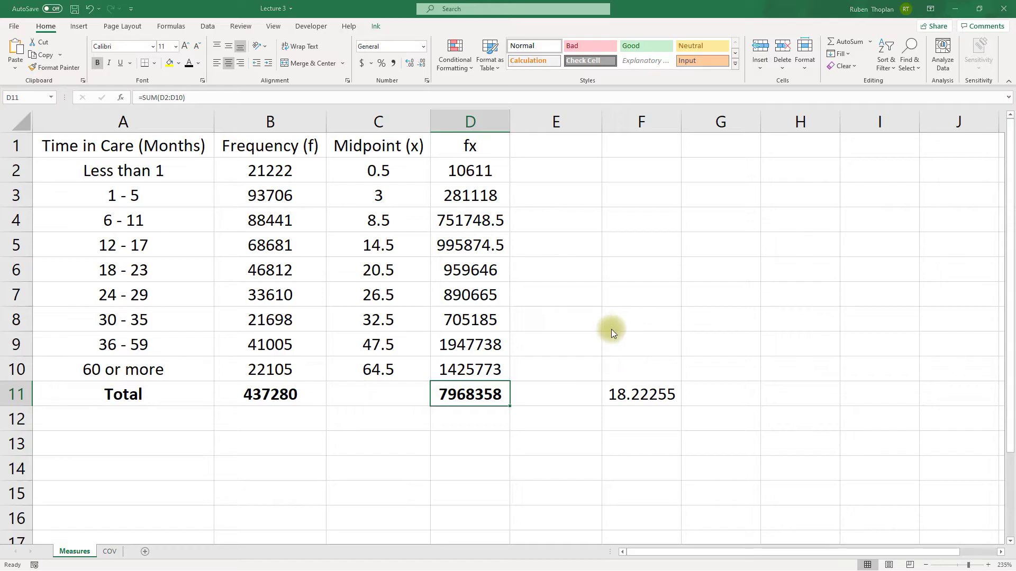
{"action": "key", "text": "alt+Tab"}
{"action": "left_click_drag", "start_coordinate": [599, 324], "coordinate": [617, 345]}
{"action": "mouse_move", "coordinate": [646, 329]}
{"action": "left_mouse_down"}
{"action": "mouse_move", "coordinate": [659, 344]}
{"action": "mouse_move", "coordinate": [732, 330]}
{"action": "left_mouse_up"}
{"action": "key", "text": "alt+Tab"}
{"action": "key", "text": "alt+Tab"}
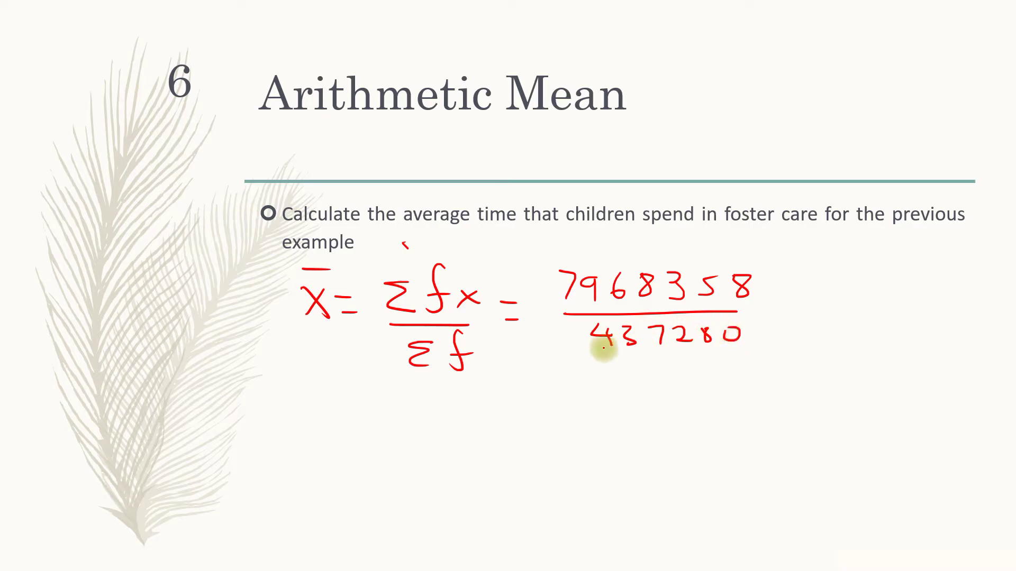
Check the mean in the Excel workbook and handwrite = 18.22 beneath the fraction on the PowerPoint slide.
{"action": "left_click_drag", "start_coordinate": [548, 391], "coordinate": [579, 390]}
{"action": "left_click_drag", "start_coordinate": [547, 404], "coordinate": [581, 402]}
{"action": "key", "text": "alt+Tab"}
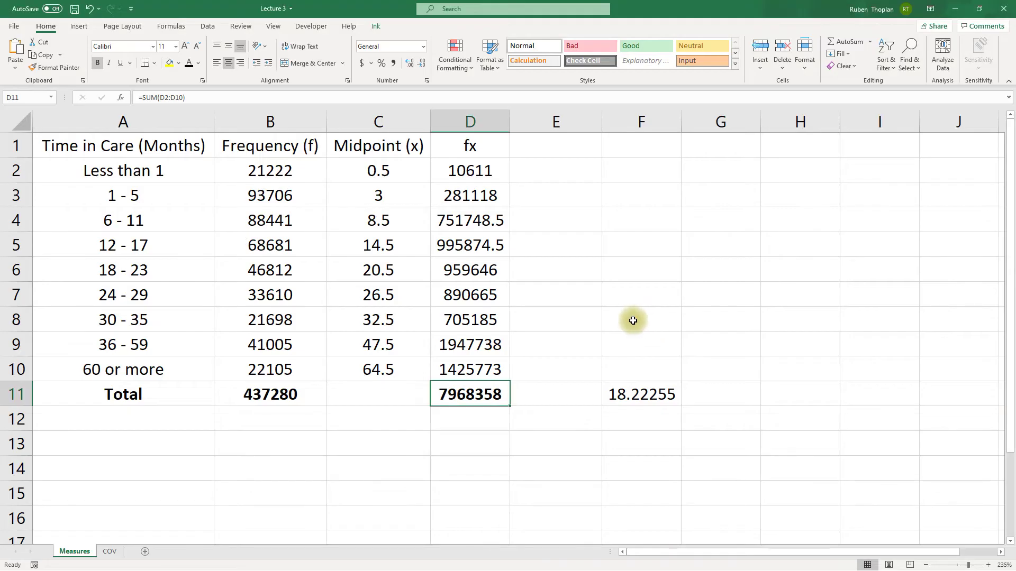
{"action": "key", "text": "alt+Tab"}
{"action": "key", "text": "alt+Tab"}
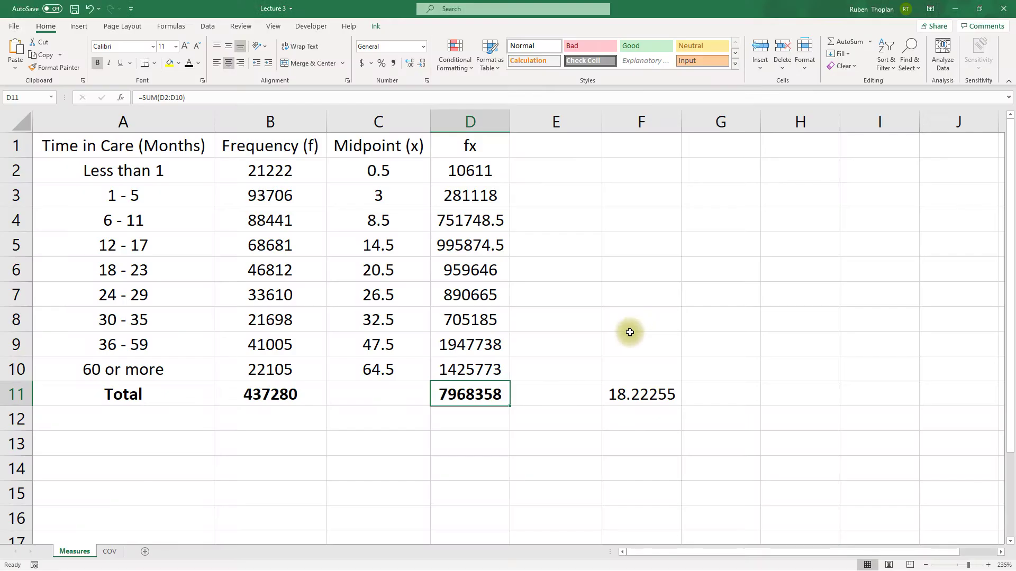
{"action": "key", "text": "alt+Tab"}
{"action": "left_click_drag", "start_coordinate": [601, 380], "coordinate": [604, 399]}
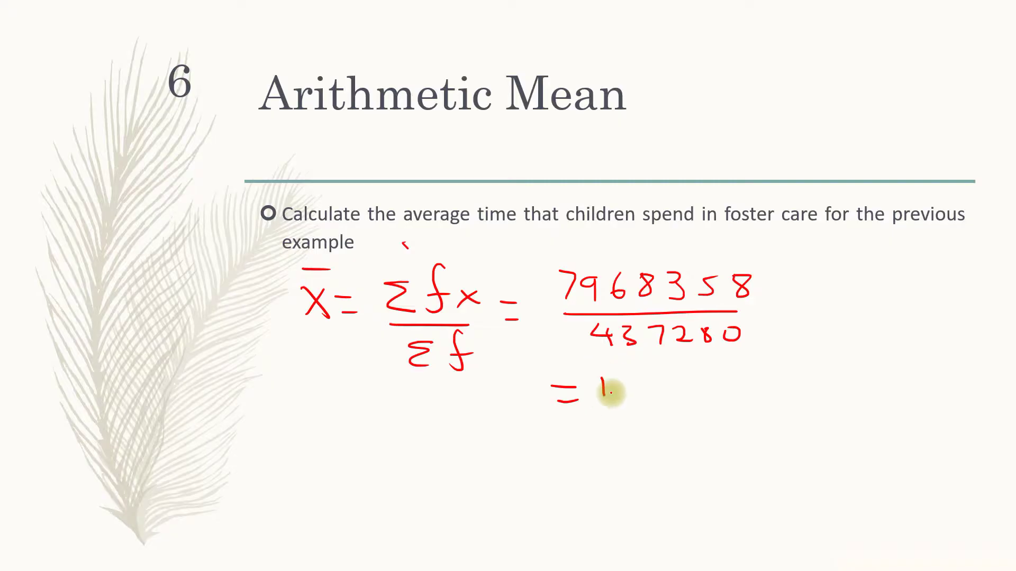
{"action": "left_click", "coordinate": [646, 394]}
{"action": "left_click_drag", "start_coordinate": [658, 382], "coordinate": [672, 398]}
{"action": "left_click_drag", "start_coordinate": [682, 382], "coordinate": [697, 397]}
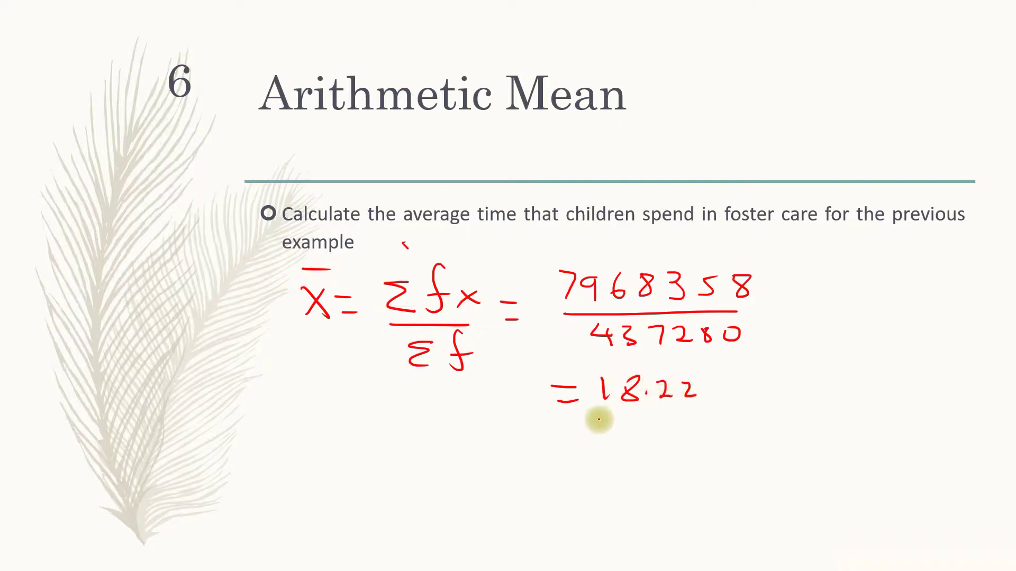
Double-underline the handwritten 18.22 and add the unit mths after it.
{"action": "left_click_drag", "start_coordinate": [598, 420], "coordinate": [662, 418]}
{"action": "left_click_drag", "start_coordinate": [617, 427], "coordinate": [679, 425]}
{"action": "mouse_move", "coordinate": [720, 396]}
{"action": "left_mouse_down"}
{"action": "mouse_move", "coordinate": [726, 385]}
{"action": "mouse_move", "coordinate": [757, 394]}
{"action": "mouse_move", "coordinate": [755, 370]}
{"action": "mouse_move", "coordinate": [796, 397]}
{"action": "left_mouse_up"}
{"action": "left_click", "coordinate": [787, 389]}
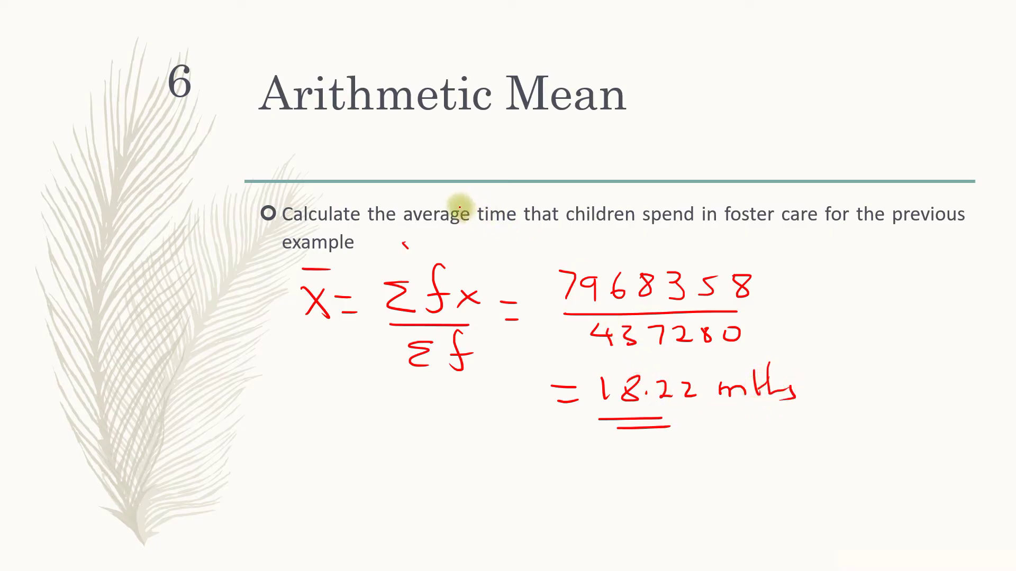
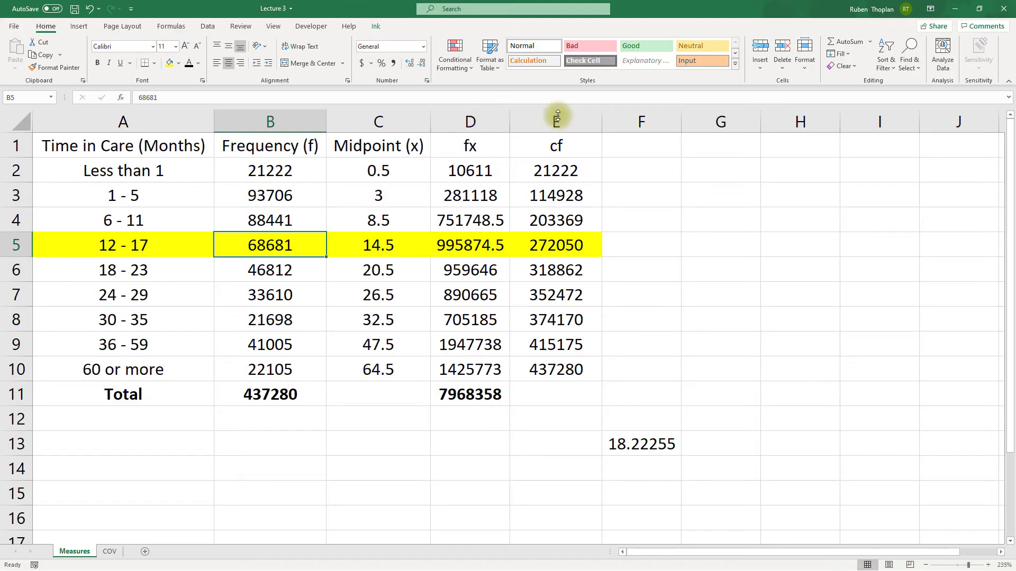
Enter the column header |x-xbar| in cell F1 of the Measures worksheet.
{"action": "left_click", "coordinate": [645, 146]}
{"action": "left_click", "coordinate": [282, 147]}
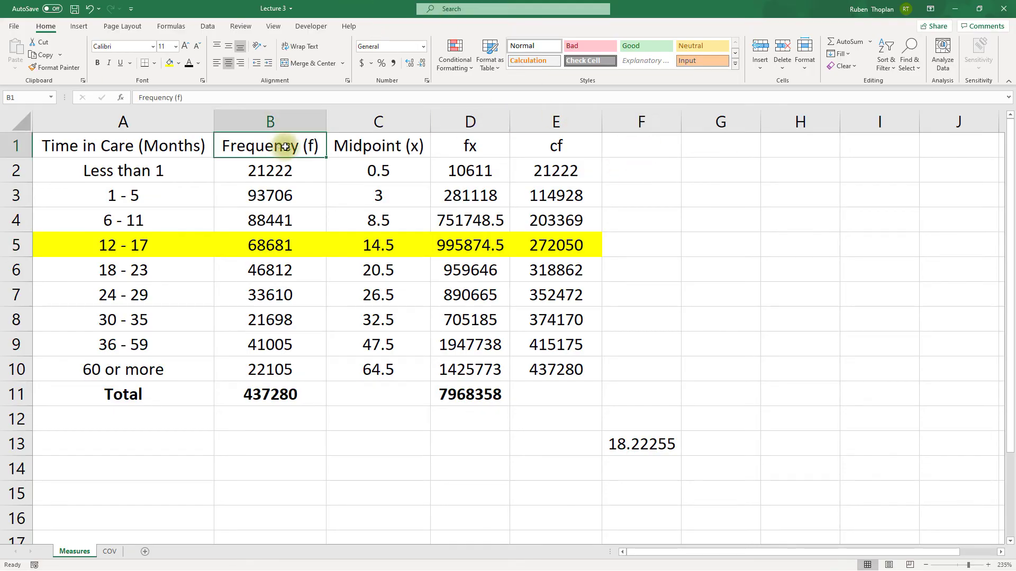
{"action": "left_click", "coordinate": [639, 149]}
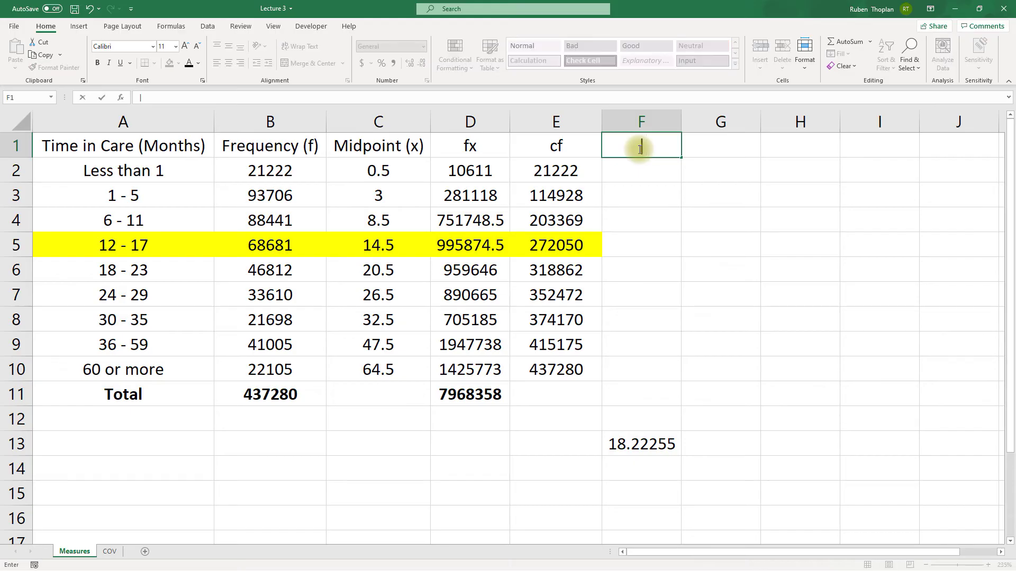
{"action": "type", "text": "|x-xbar|"}
{"action": "key", "text": "Return"}
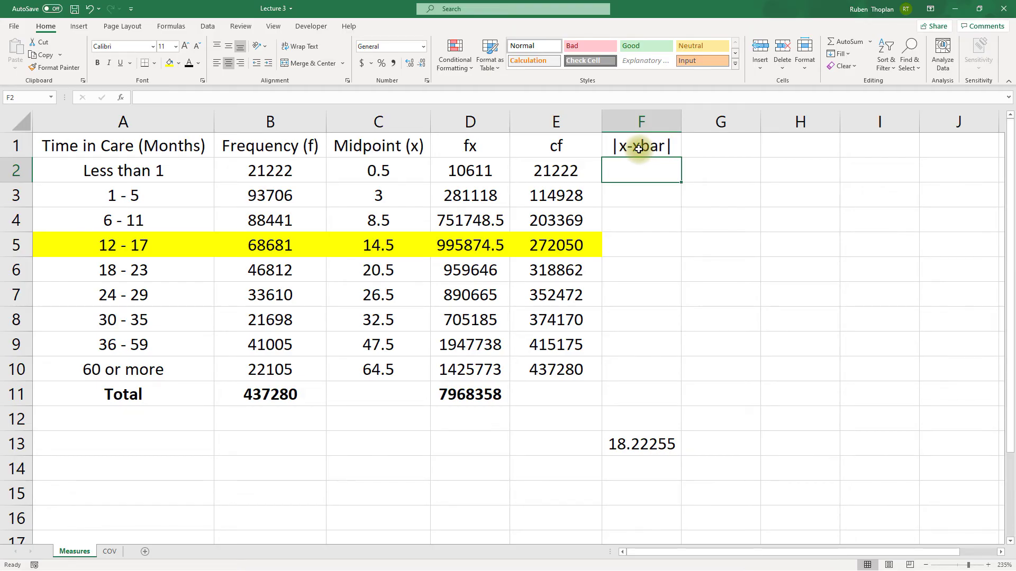
Enter =ABS(C2-F13) in cell F2 to compute the first midpoint's absolute deviation from the mean.
{"action": "left_click", "coordinate": [409, 174]}
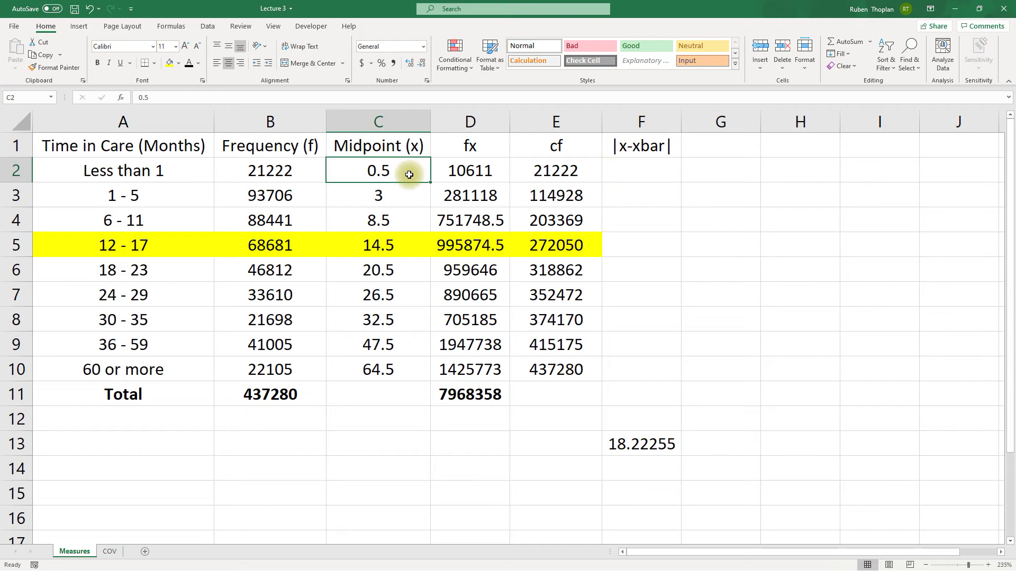
{"action": "left_click", "coordinate": [625, 454]}
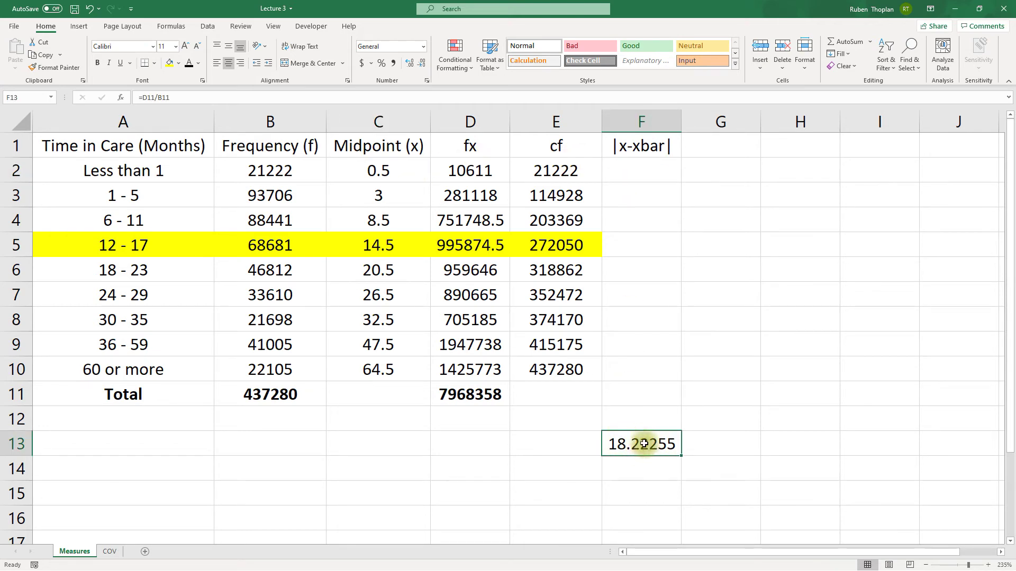
{"action": "left_click", "coordinate": [394, 172]}
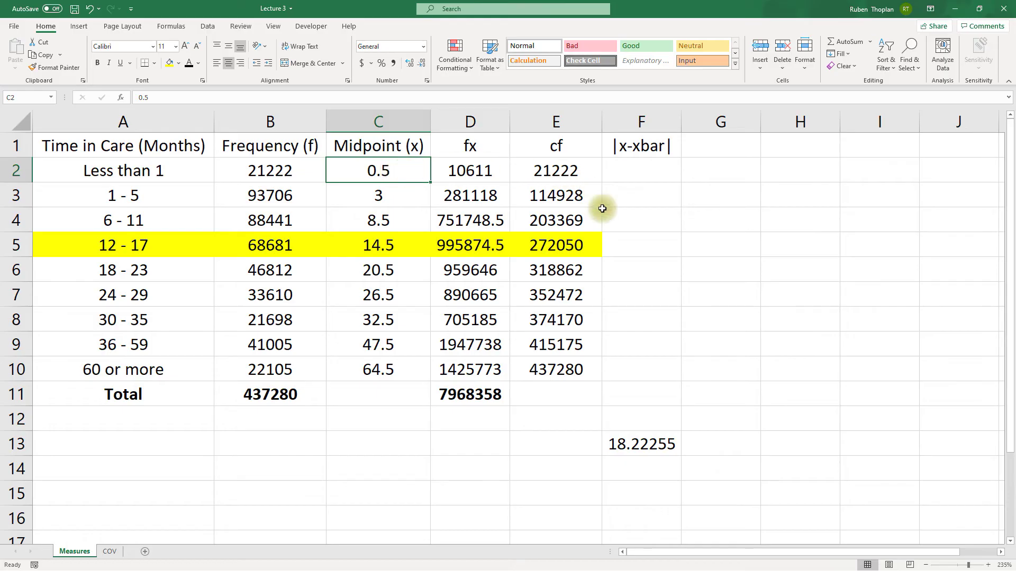
{"action": "left_click", "coordinate": [657, 448]}
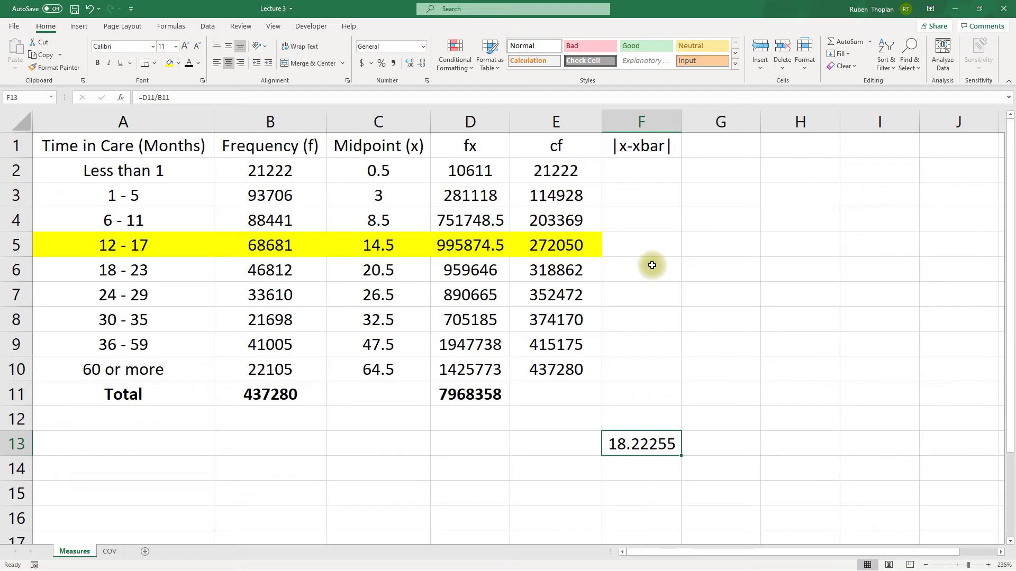
{"action": "left_click", "coordinate": [636, 182]}
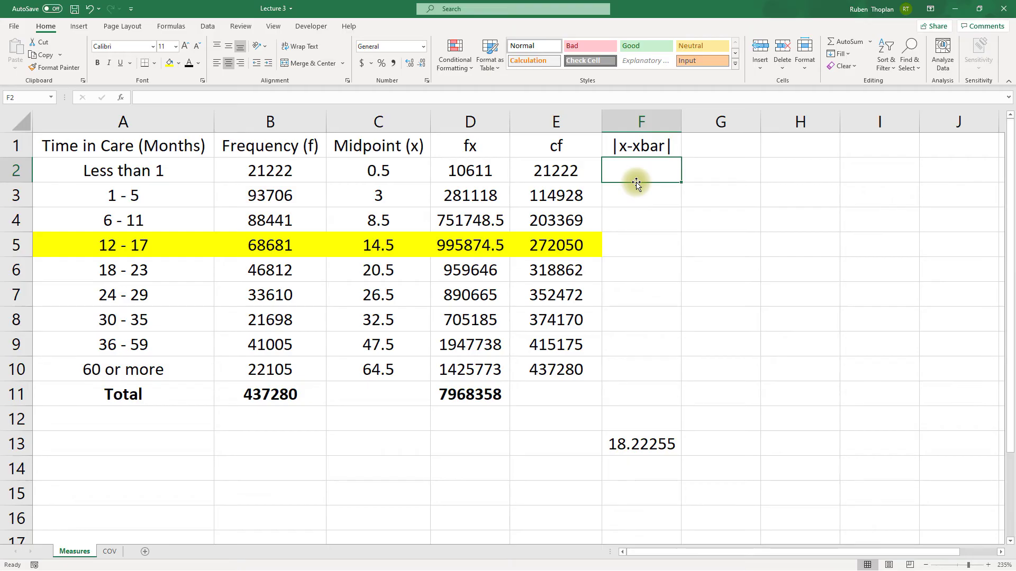
{"action": "type", "text": "=abs"}
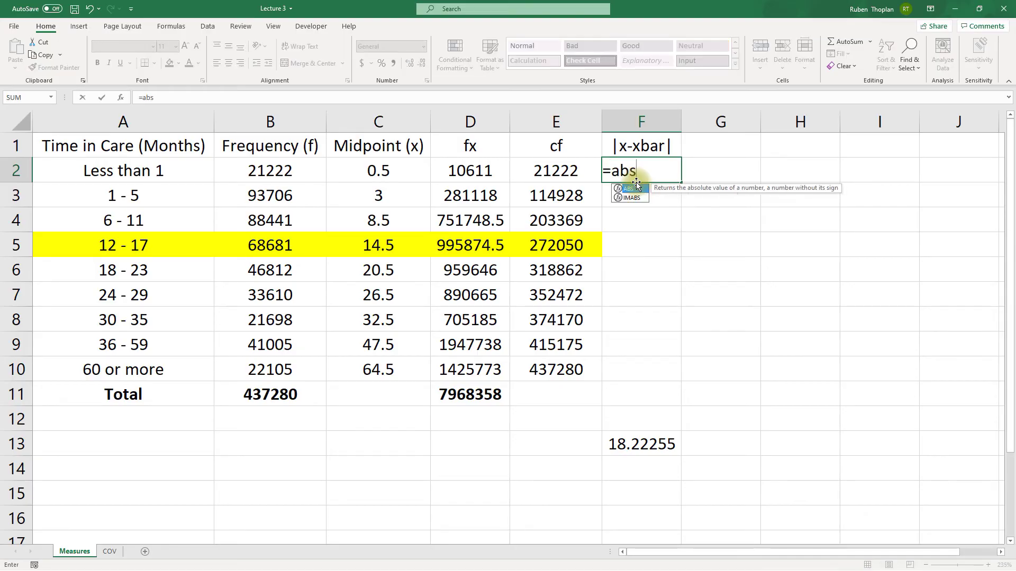
{"action": "key", "text": "Tab"}
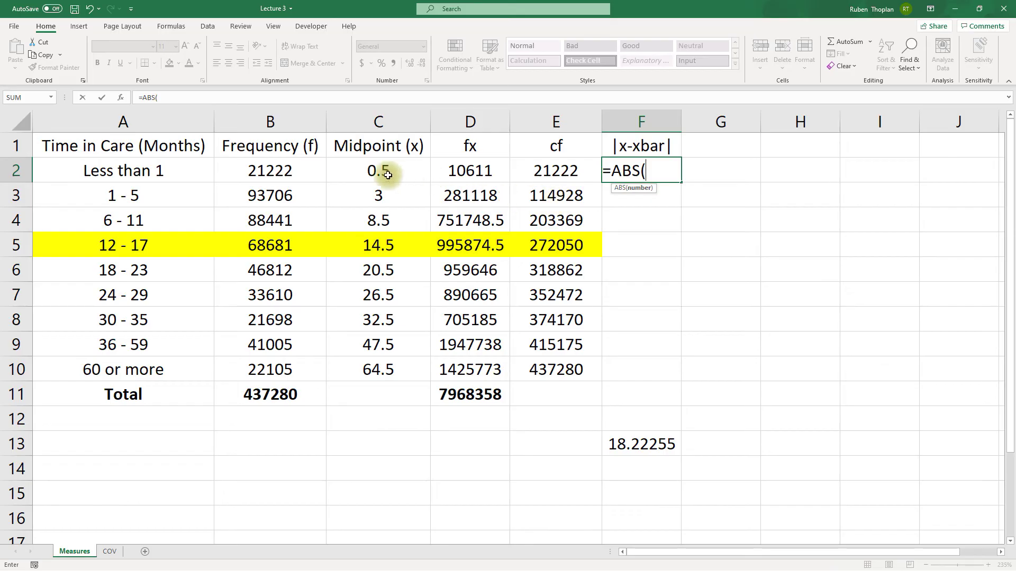
{"action": "left_click", "coordinate": [354, 175]}
{"action": "type", "text": "-"}
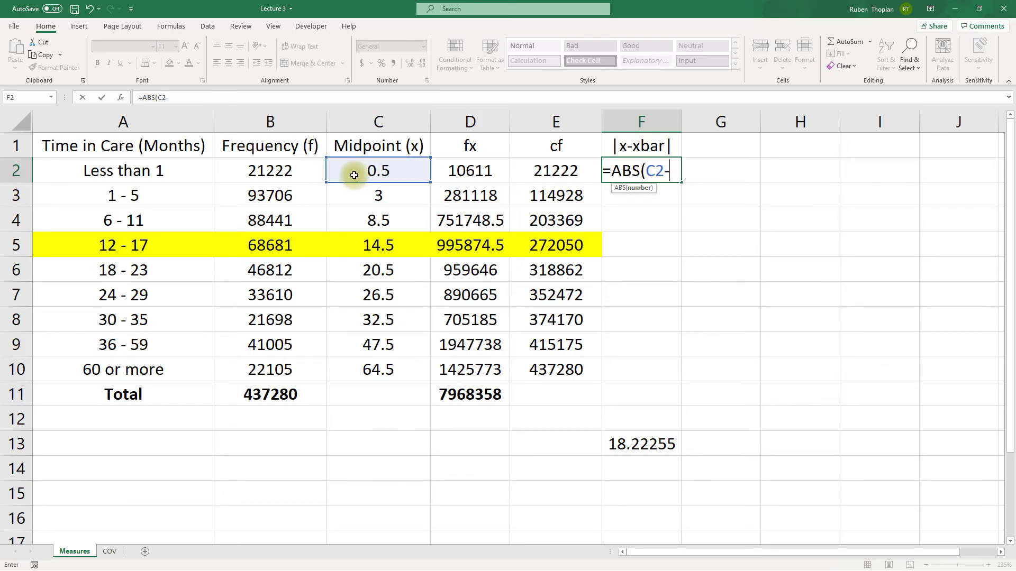
{"action": "left_click", "coordinate": [629, 439]}
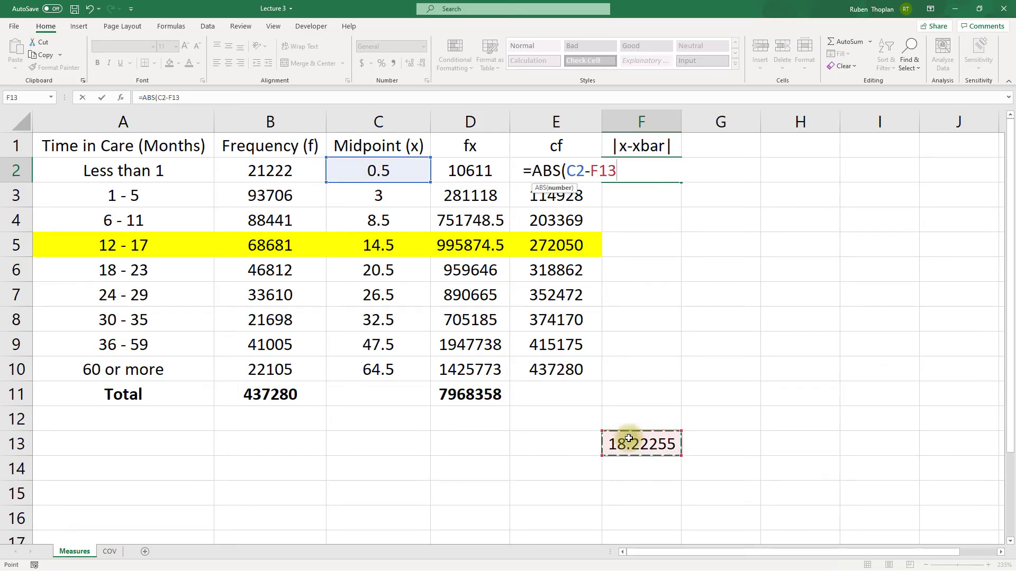
{"action": "type", "text": ")"}
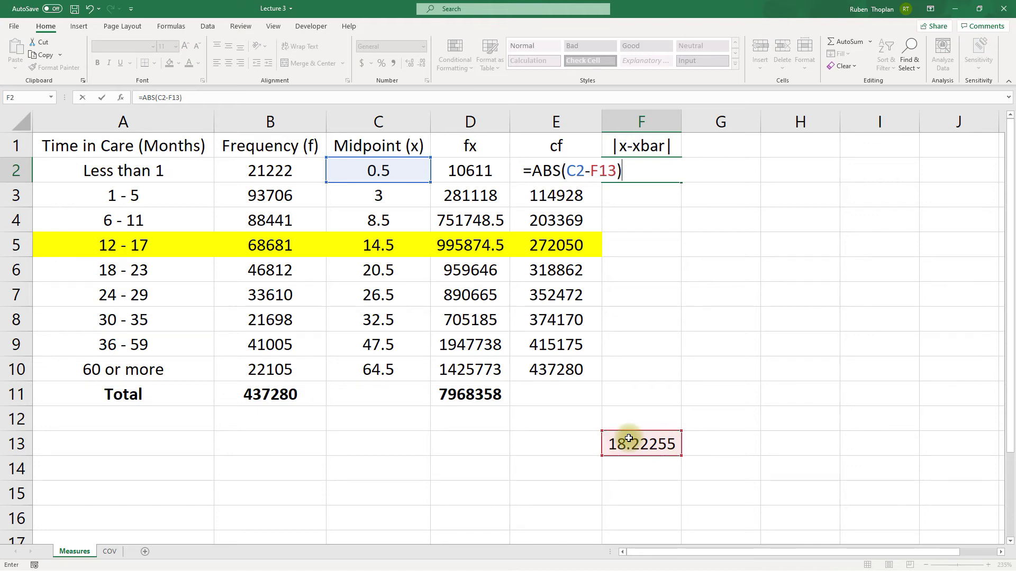
{"action": "key", "text": "Left"}
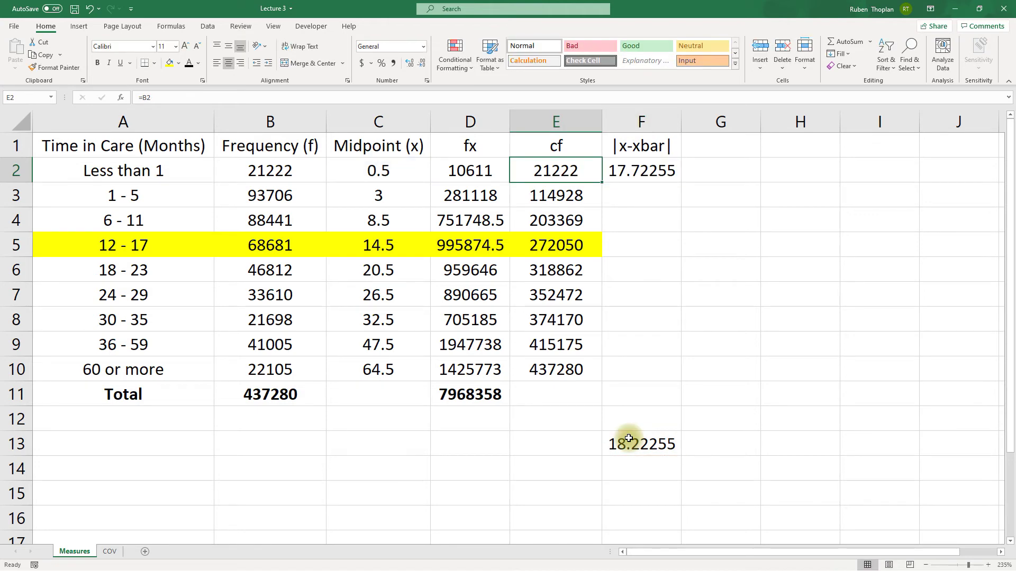
Make the mean reference in F2's formula absolute so that it reads =ABS(C2-$F$13).
{"action": "left_click", "coordinate": [646, 172]}
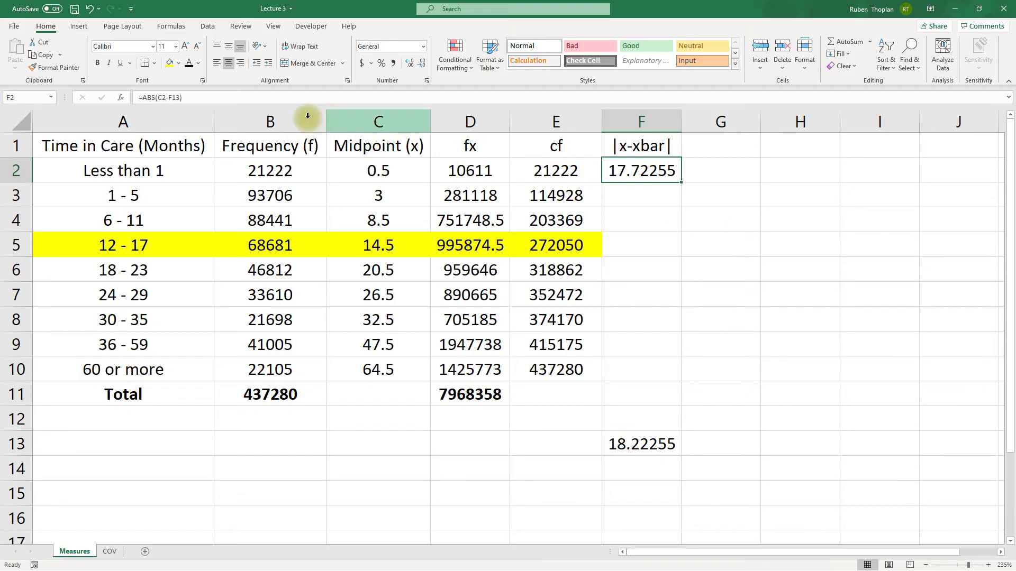
{"action": "left_click", "coordinate": [170, 97]}
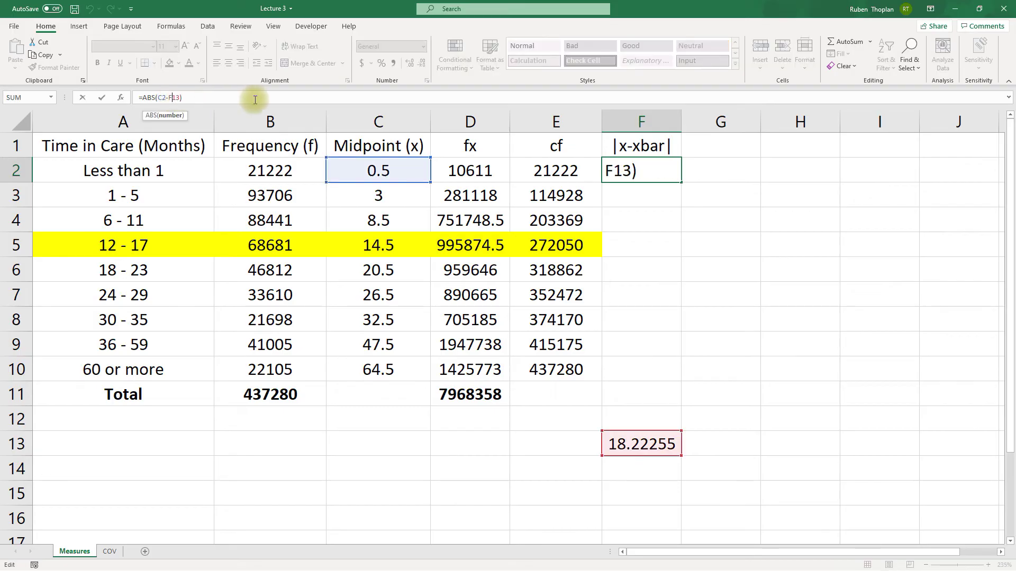
{"action": "key", "text": "F4"}
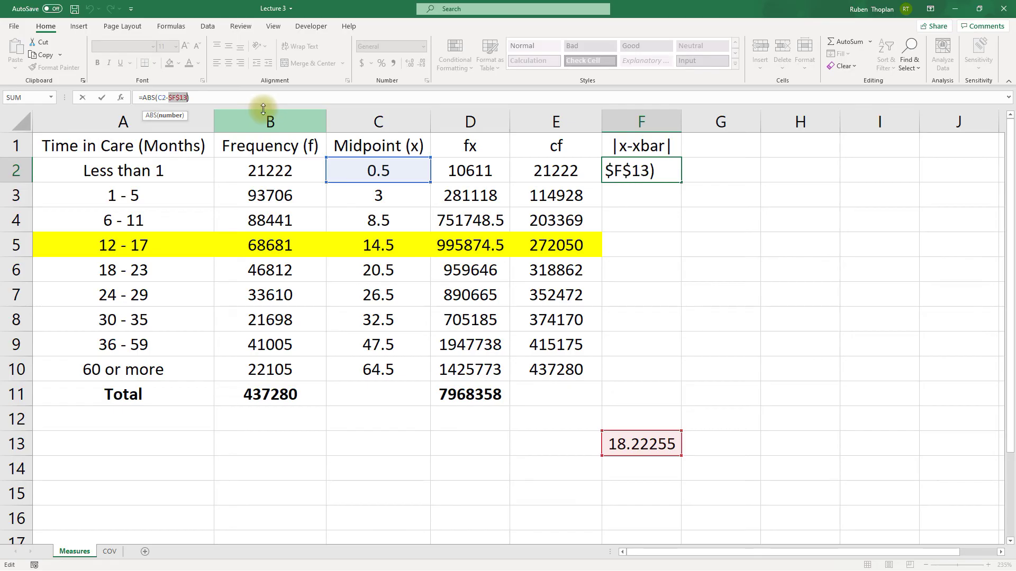
{"action": "key", "text": "Return"}
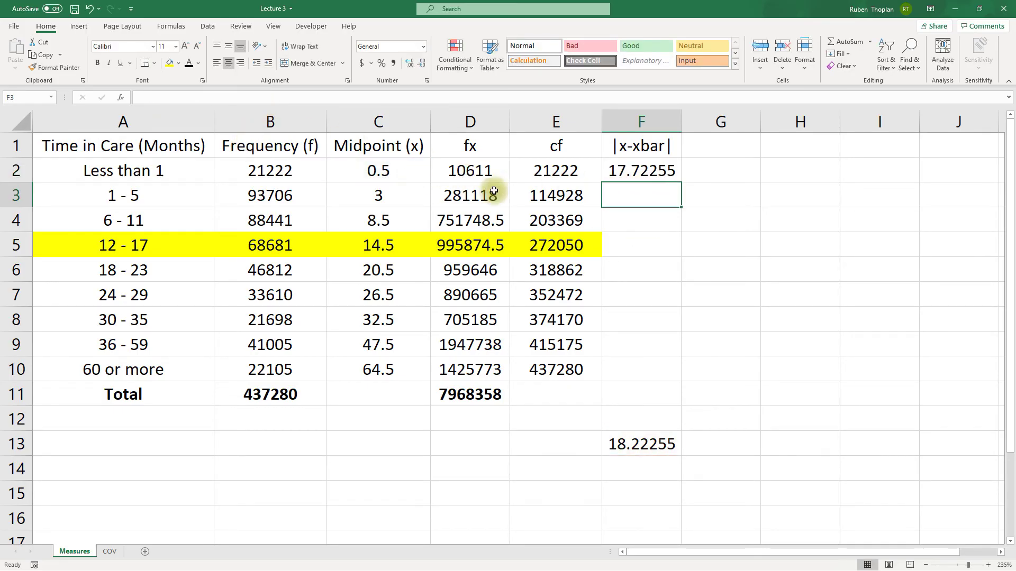
Fill the absolute deviation formula from F2 down to F10 and check the cell references in F3.
{"action": "left_click", "coordinate": [665, 170]}
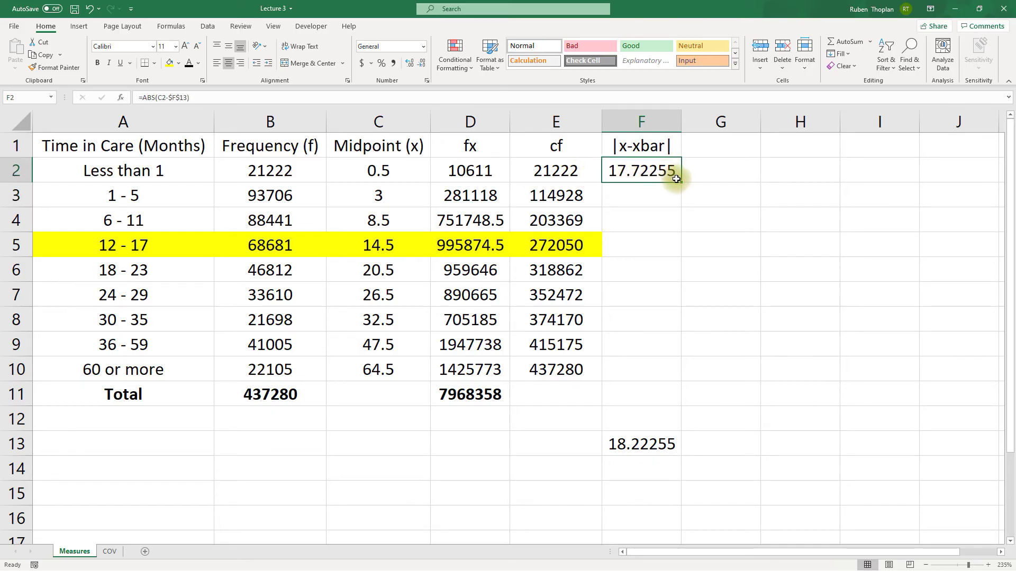
{"action": "left_click_drag", "start_coordinate": [682, 183], "coordinate": [666, 391]}
{"action": "left_click", "coordinate": [641, 199]}
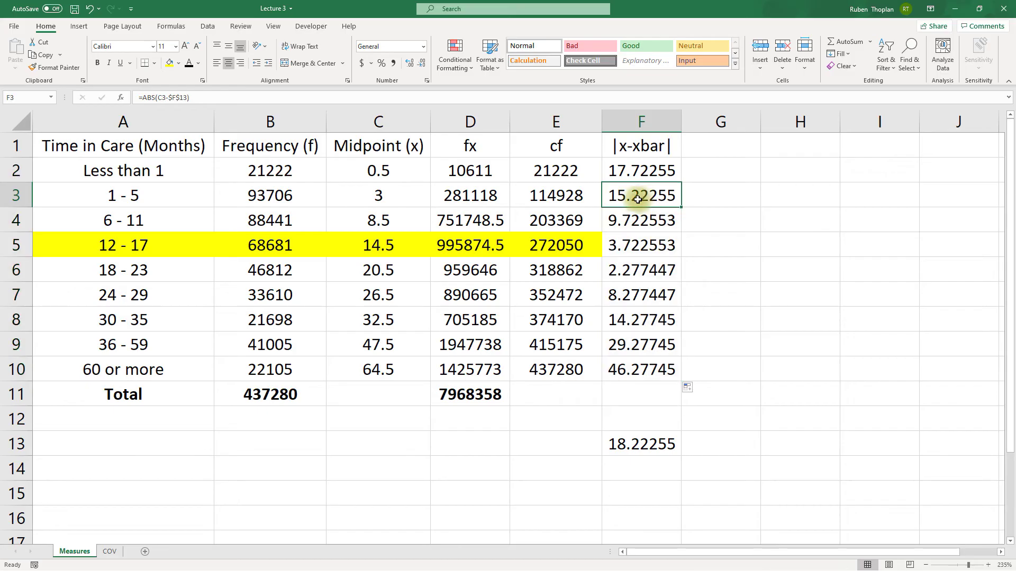
{"action": "double_click", "coordinate": [637, 199]}
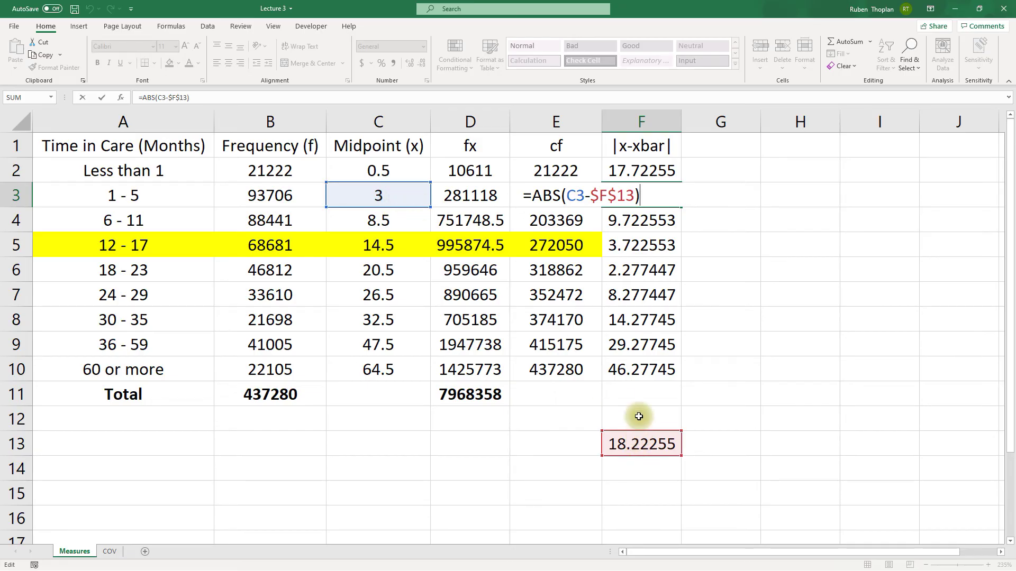
{"action": "key", "text": "Escape"}
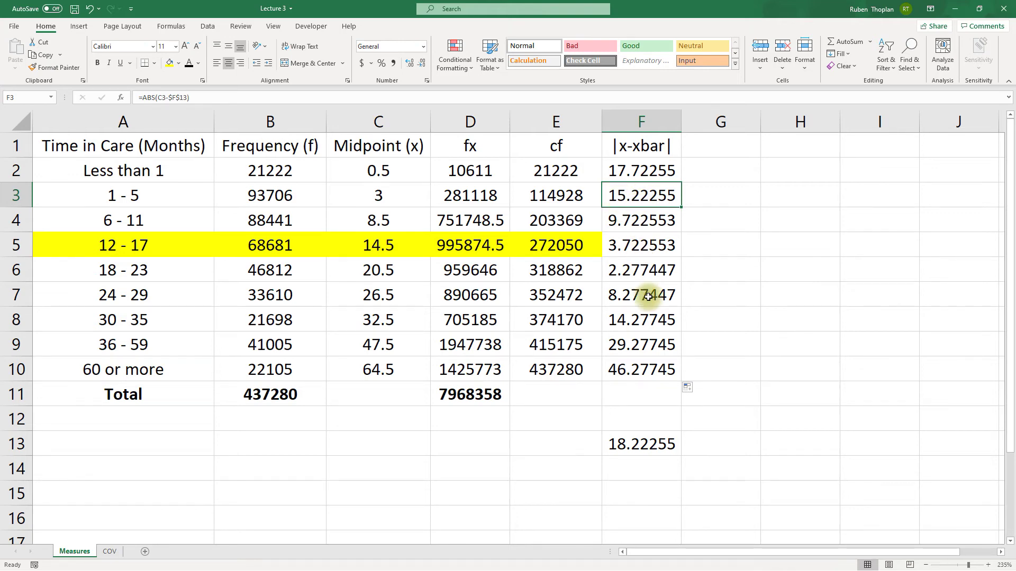
Enter the column header f|x-bar| in cell G1.
{"action": "left_click", "coordinate": [698, 152]}
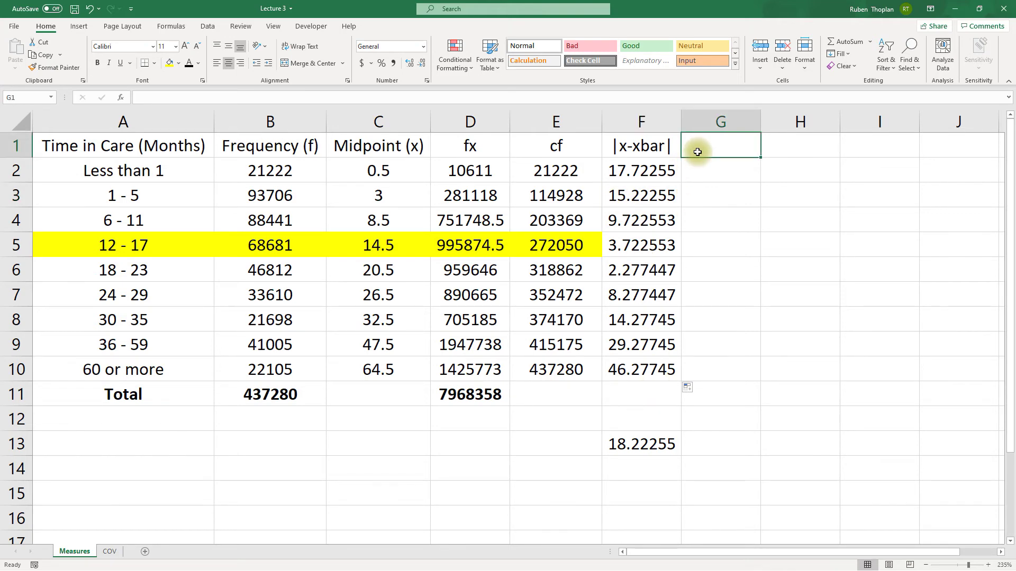
{"action": "key", "text": "Return"}
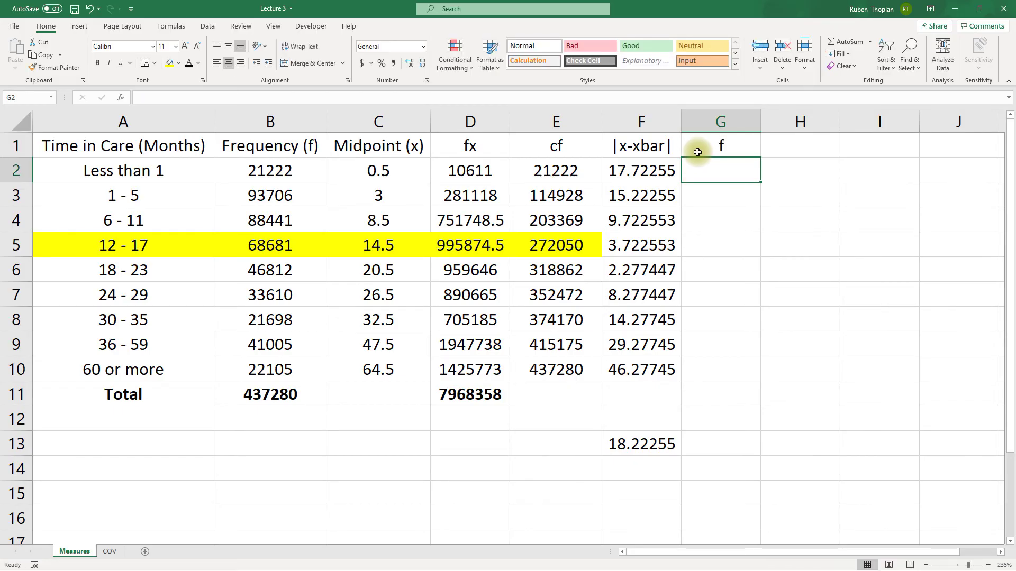
{"action": "left_click", "coordinate": [698, 152]}
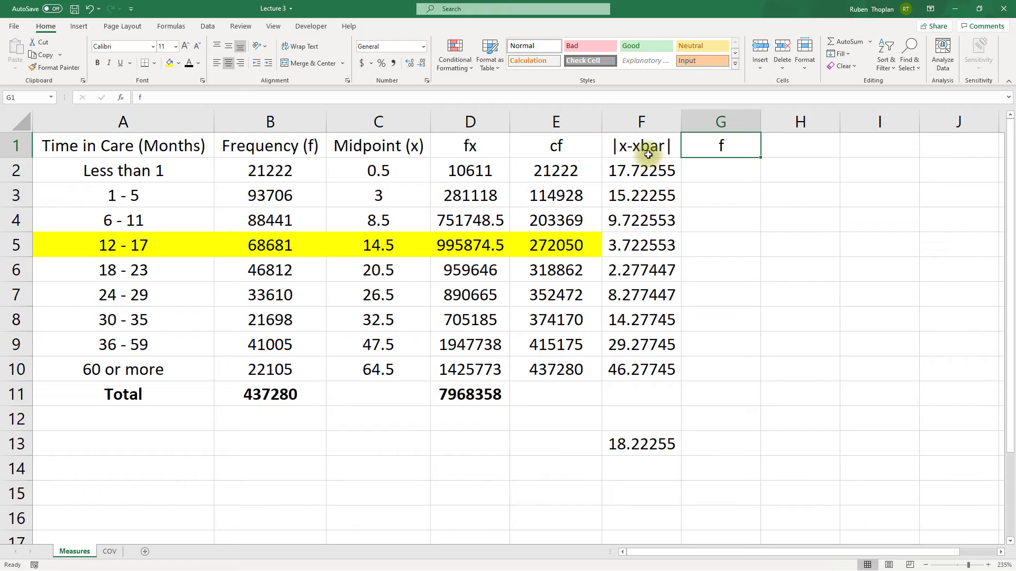
{"action": "left_click", "coordinate": [423, 100]}
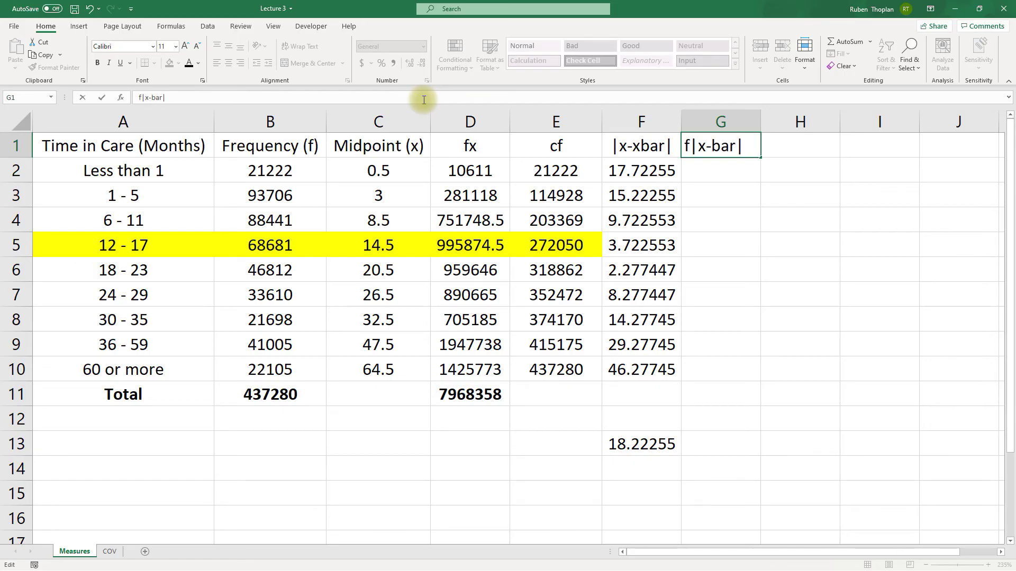
{"action": "key", "text": "Return"}
Enter =B2*F2 in cell G2 to multiply the first frequency by its absolute deviation.
{"action": "type", "text": "="}
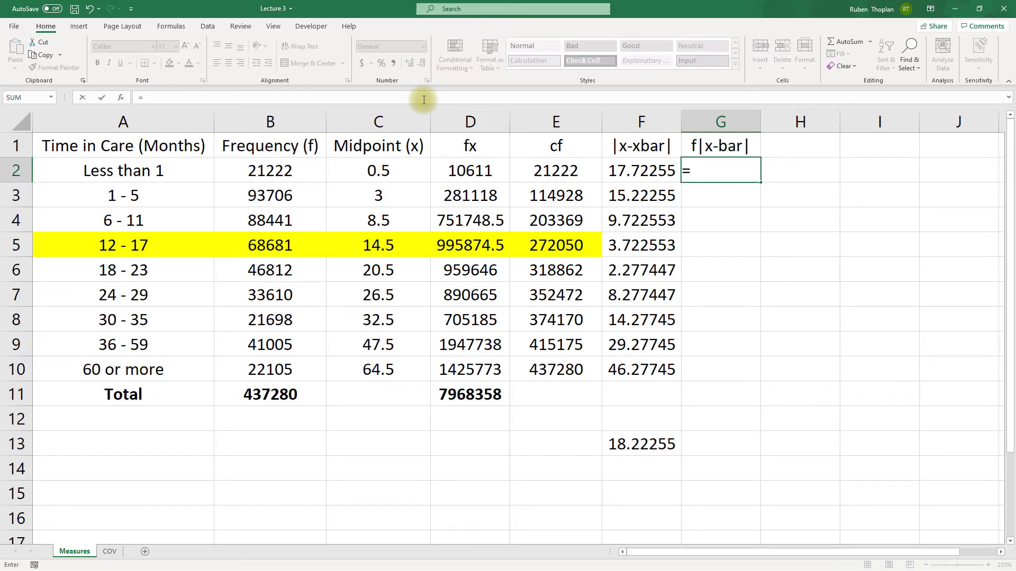
{"action": "left_click", "coordinate": [269, 174]}
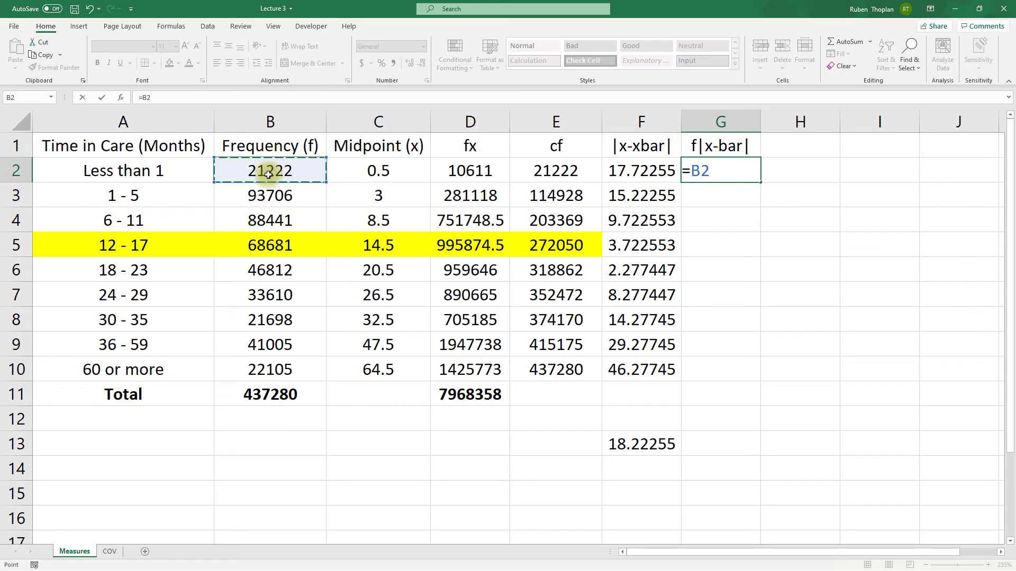
{"action": "type", "text": "*"}
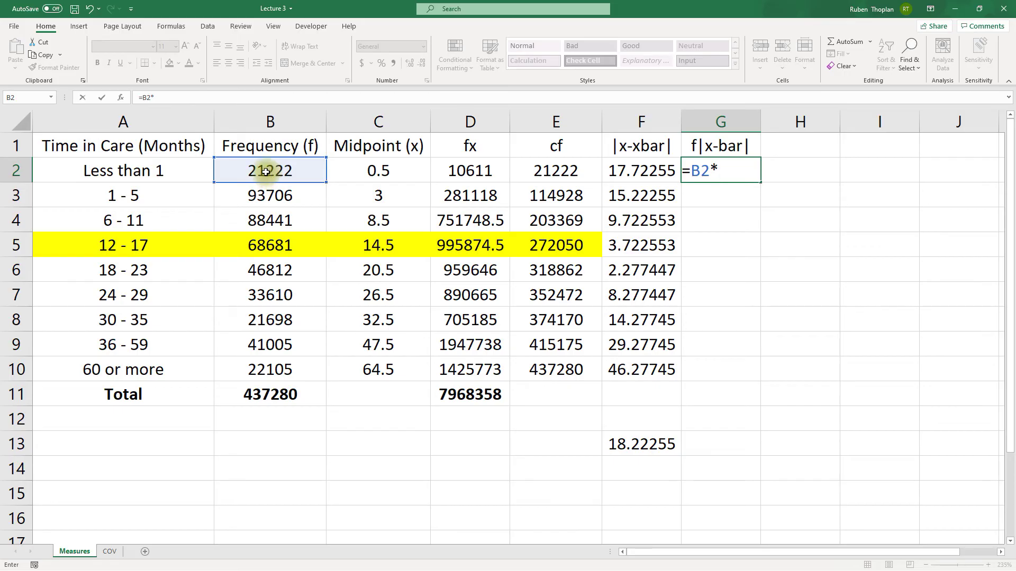
{"action": "left_click", "coordinate": [648, 173]}
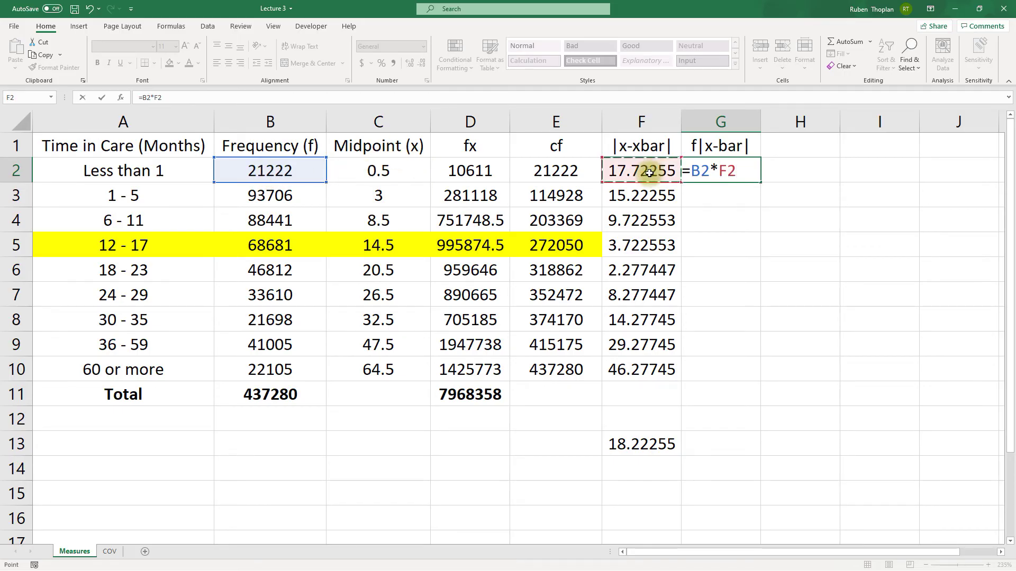
{"action": "key", "text": "Return"}
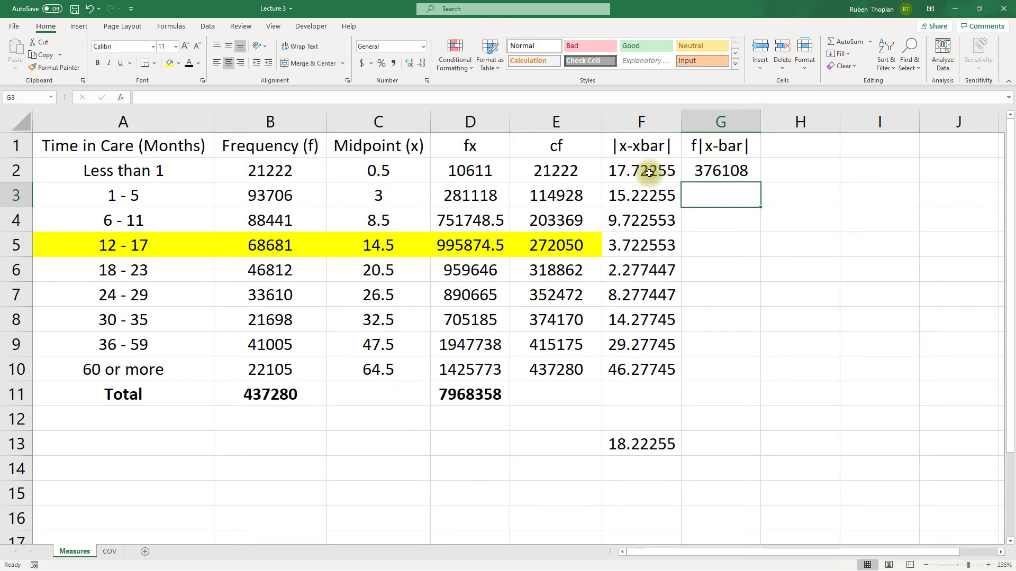
Fill the product formula from G2 down to G10 and check the cell references in G3.
{"action": "left_click", "coordinate": [743, 177]}
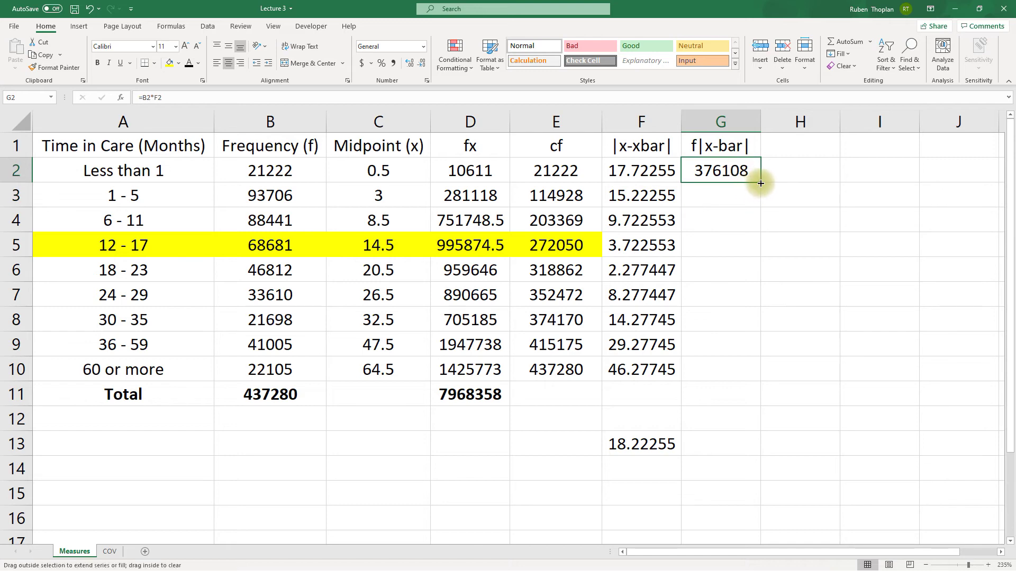
{"action": "left_click_drag", "start_coordinate": [760, 181], "coordinate": [755, 376]}
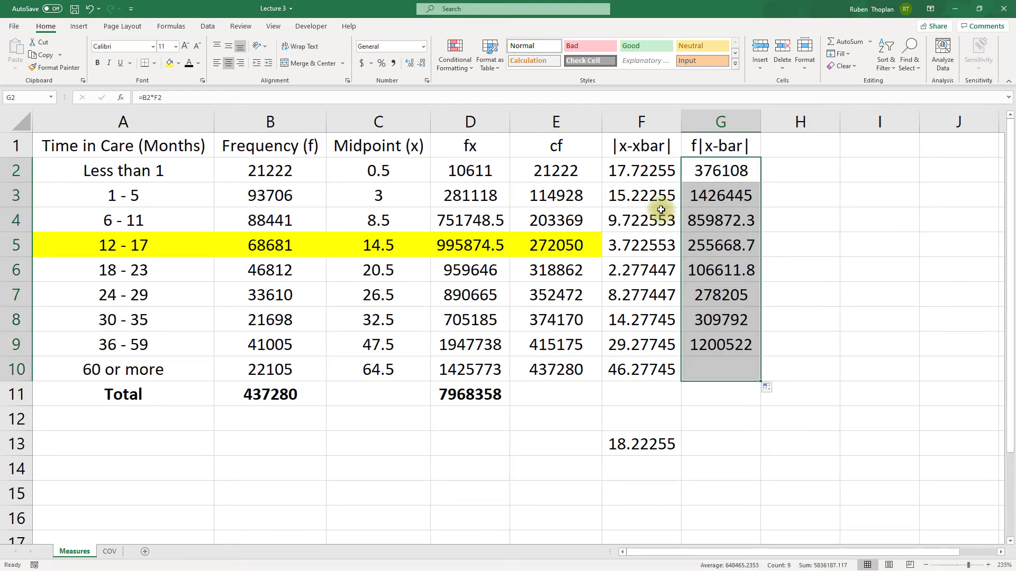
{"action": "left_click", "coordinate": [706, 202]}
{"action": "double_click", "coordinate": [706, 202]}
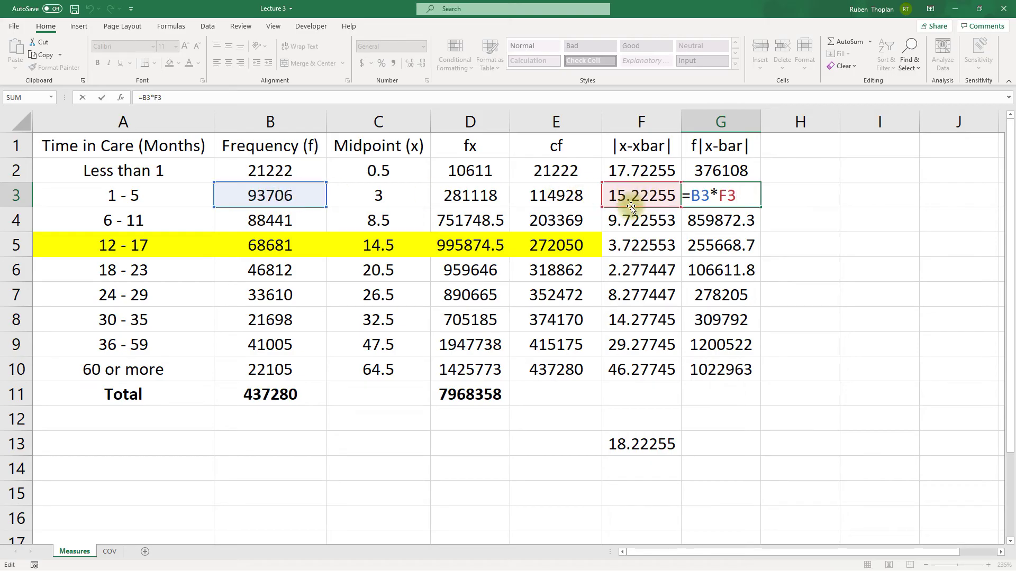
{"action": "key", "text": "Escape"}
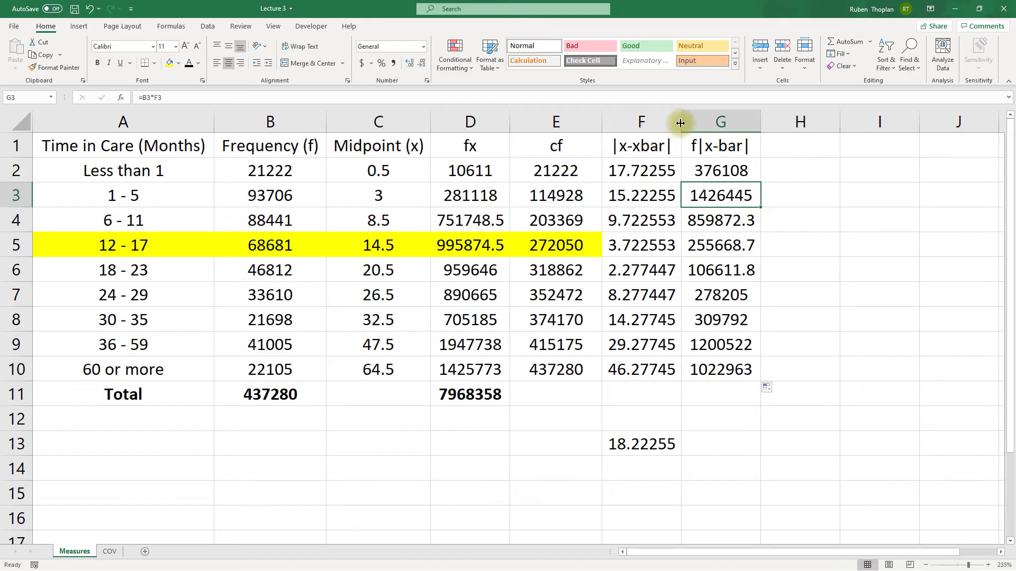
{"action": "left_click", "coordinate": [653, 119]}
{"action": "left_click", "coordinate": [714, 125]}
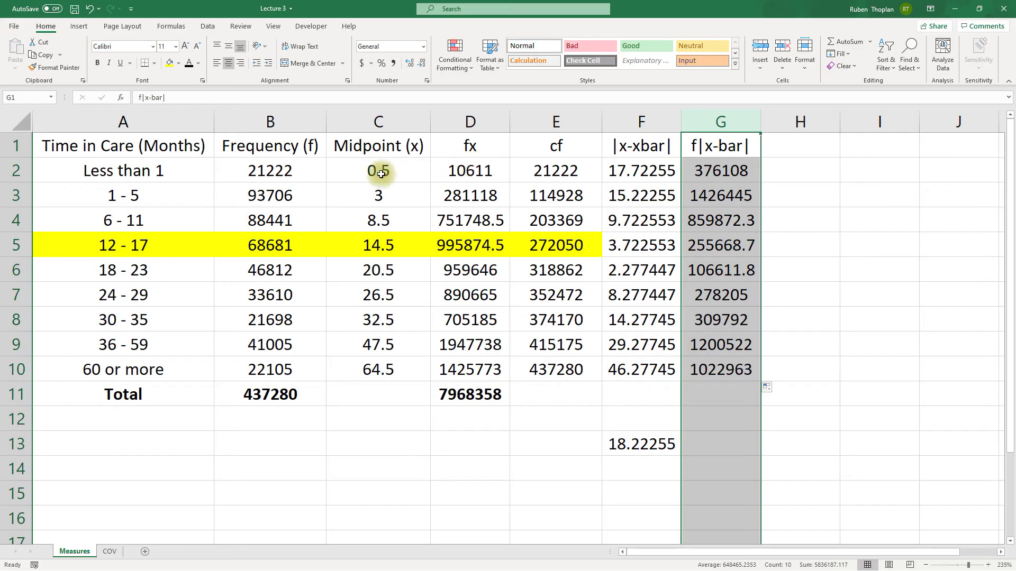
{"action": "left_click", "coordinate": [730, 171]}
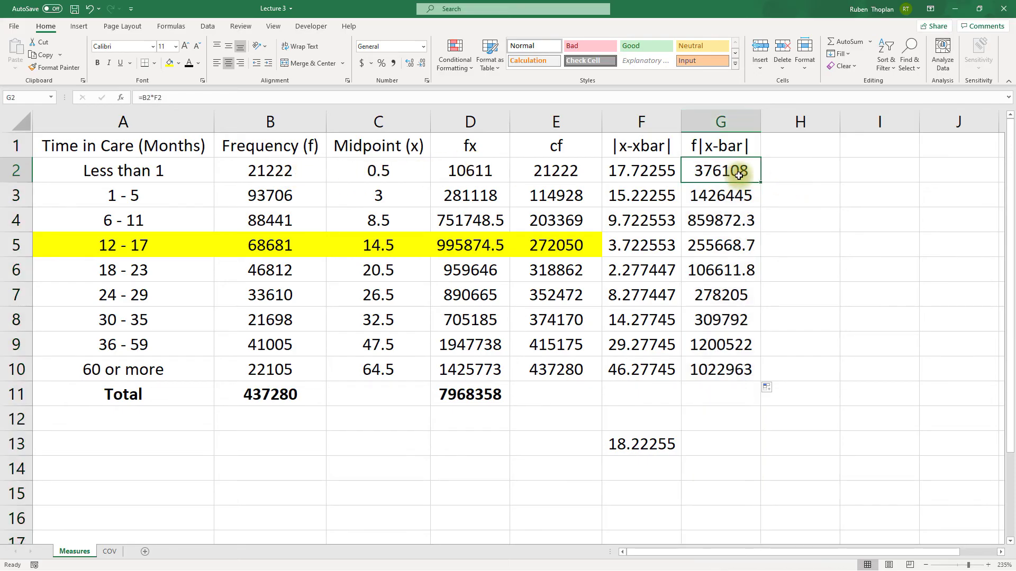
{"action": "left_click", "coordinate": [655, 177]}
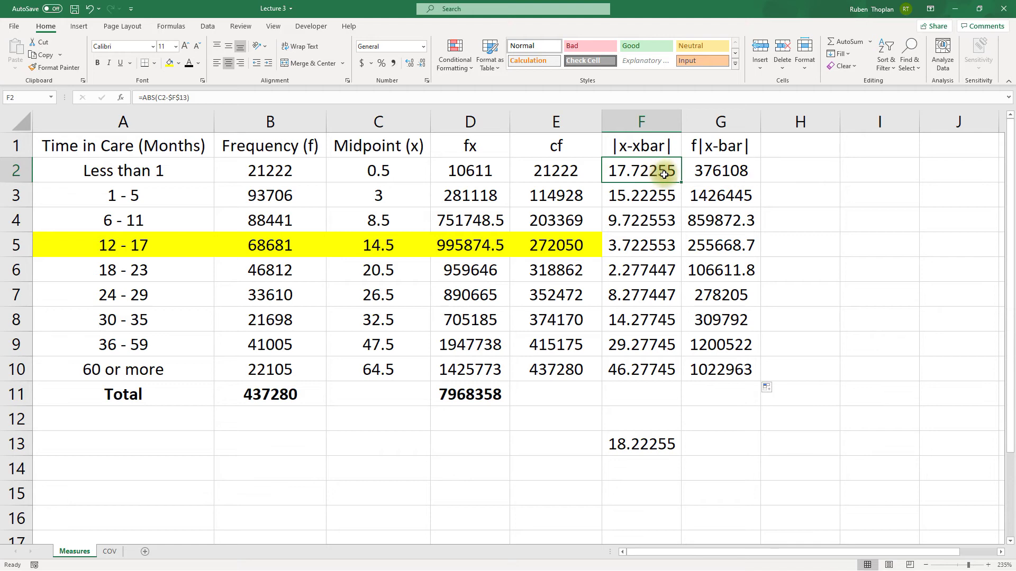
Copy the SUM total from D11 into G11 to total the f|x-bar| column.
{"action": "left_click", "coordinate": [727, 173]}
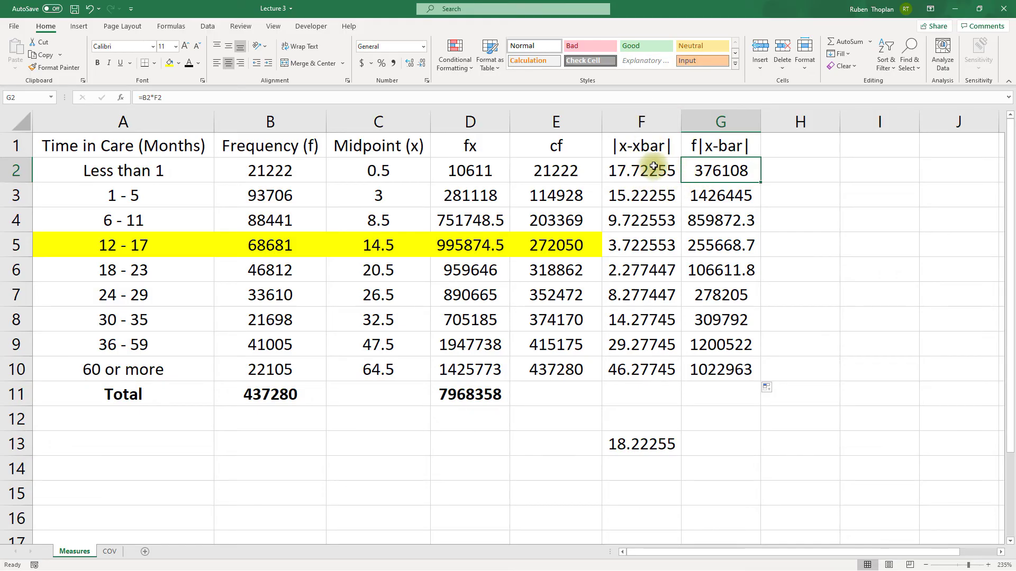
{"action": "left_click", "coordinate": [486, 395]}
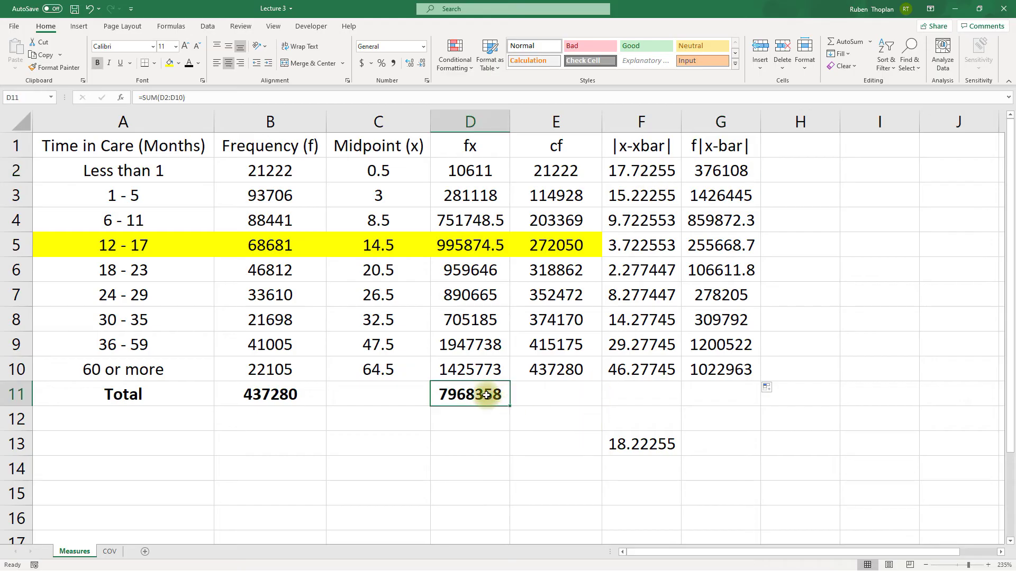
{"action": "key", "text": "ctrl+c"}
{"action": "left_click", "coordinate": [707, 392]}
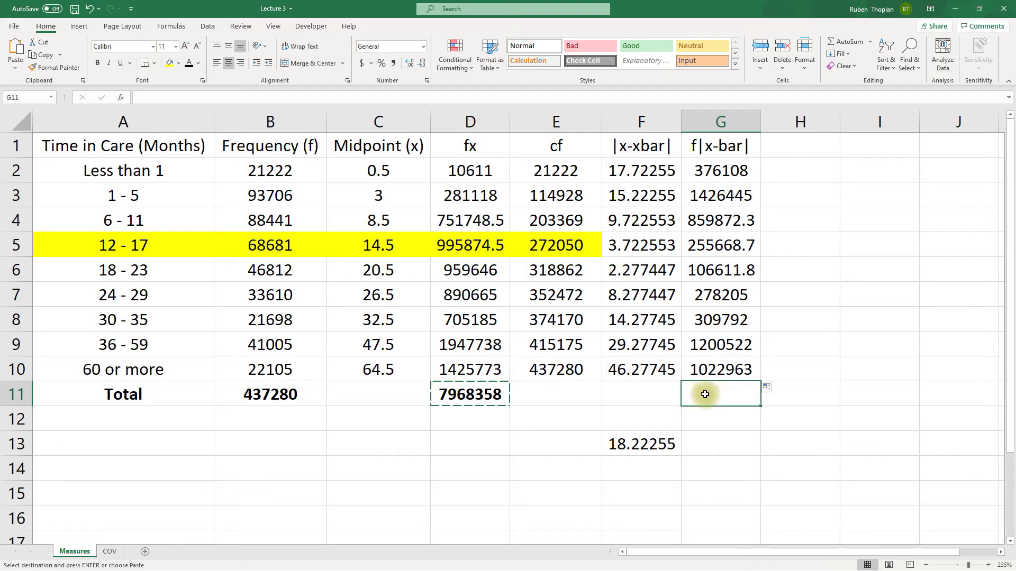
{"action": "key", "text": "ctrl+v"}
Check the product formula in G10 and the range that the total in G11 sums.
{"action": "left_click", "coordinate": [719, 372]}
{"action": "double_click", "coordinate": [721, 367]}
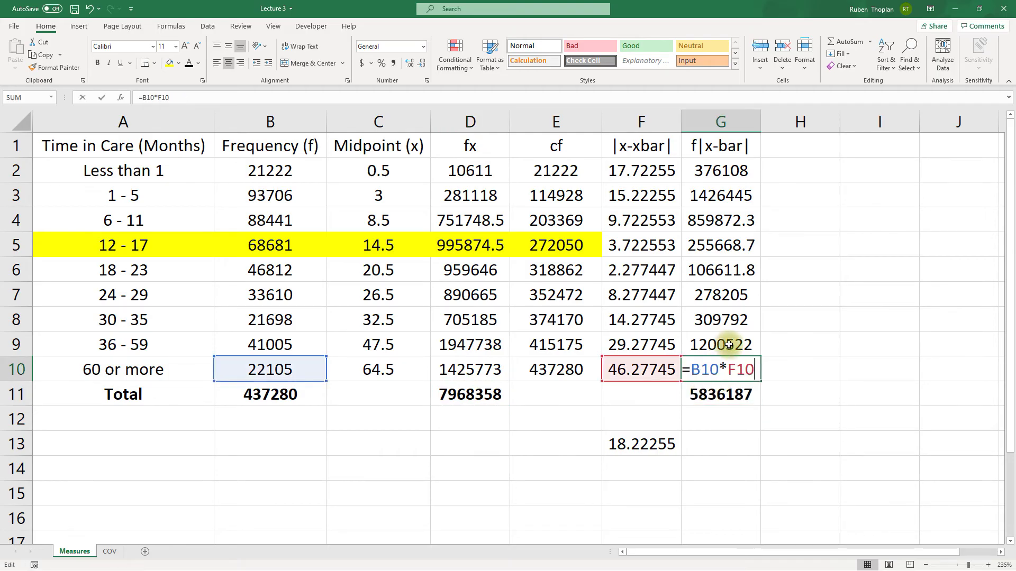
{"action": "key", "text": "Escape"}
{"action": "left_click", "coordinate": [722, 391]}
{"action": "double_click", "coordinate": [723, 393]}
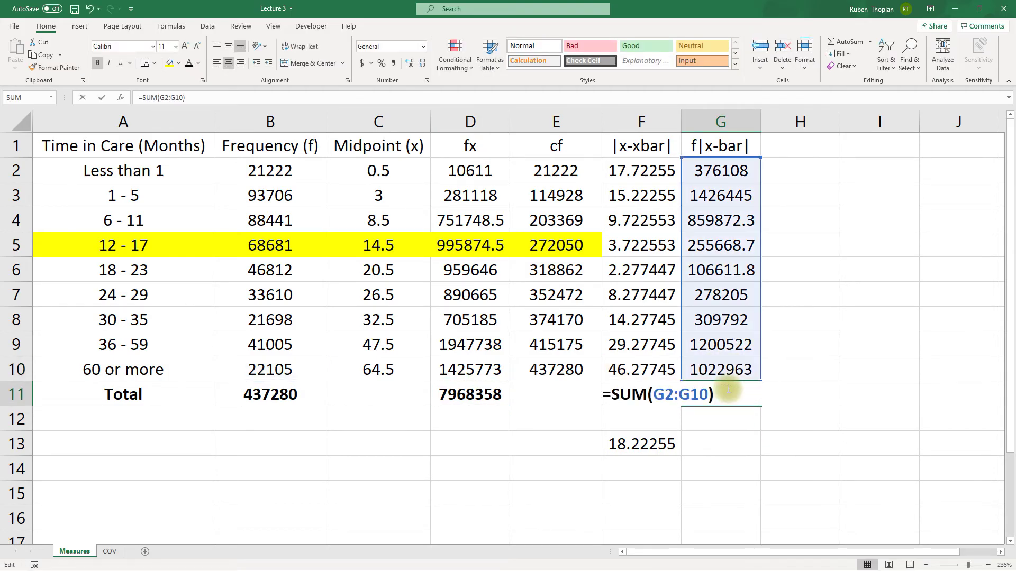
{"action": "key", "text": "Escape"}
{"action": "left_click", "coordinate": [722, 369]}
{"action": "double_click", "coordinate": [722, 369]}
{"action": "key", "text": "Escape"}
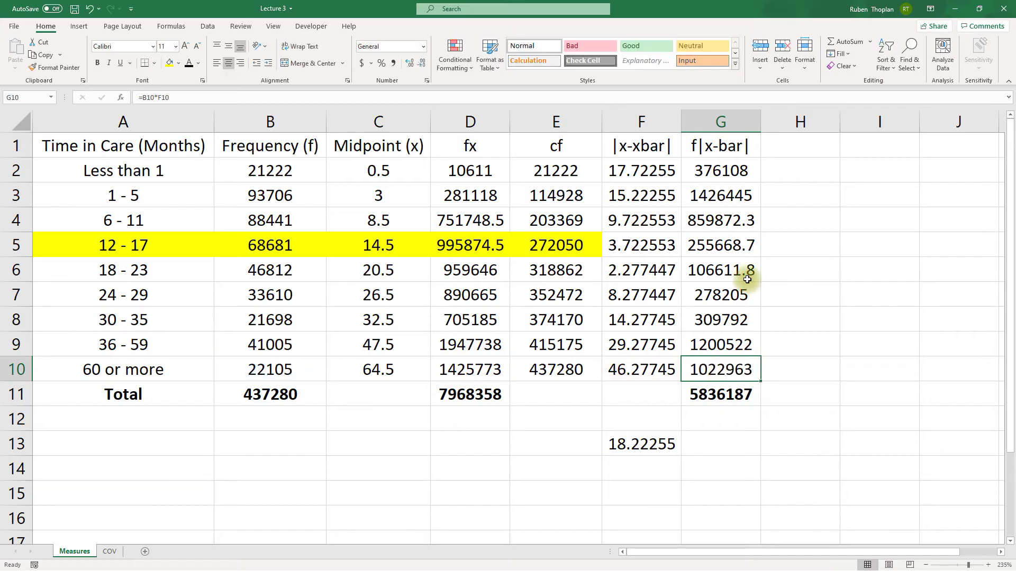
{"action": "left_click_drag", "start_coordinate": [731, 180], "coordinate": [719, 372]}
{"action": "left_click", "coordinate": [705, 395]}
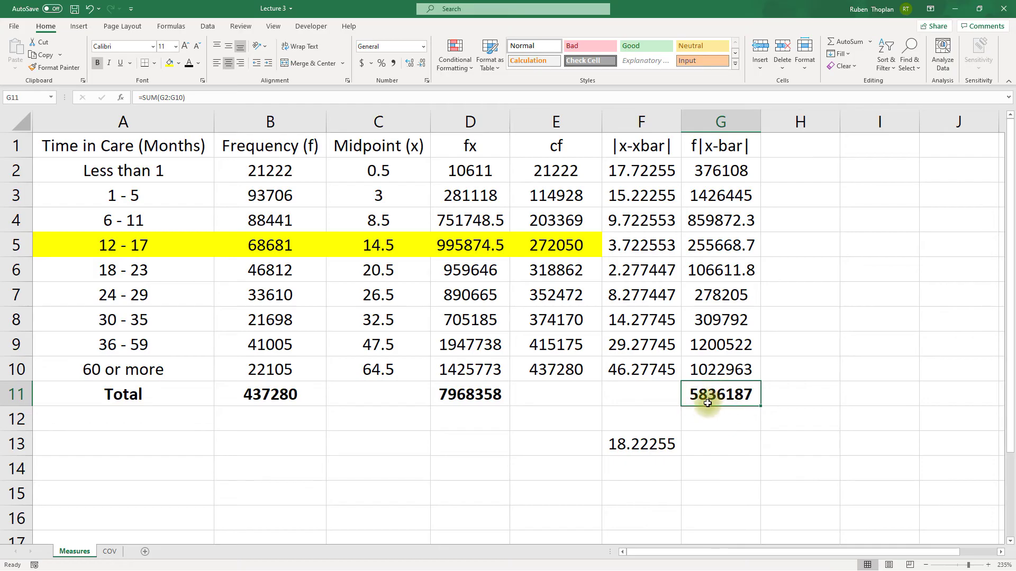
Switch to the PowerPoint slide show, draw an equals sign beside the grouped MAD formula and circle its f|x-x̄| term.
{"action": "left_click", "coordinate": [292, 398]}
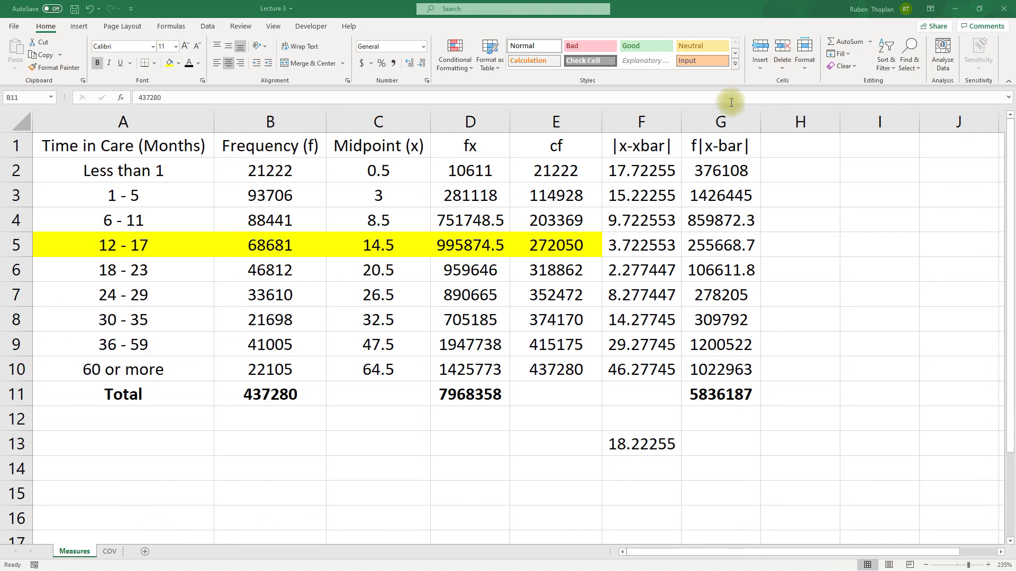
{"action": "left_click", "coordinate": [960, 9]}
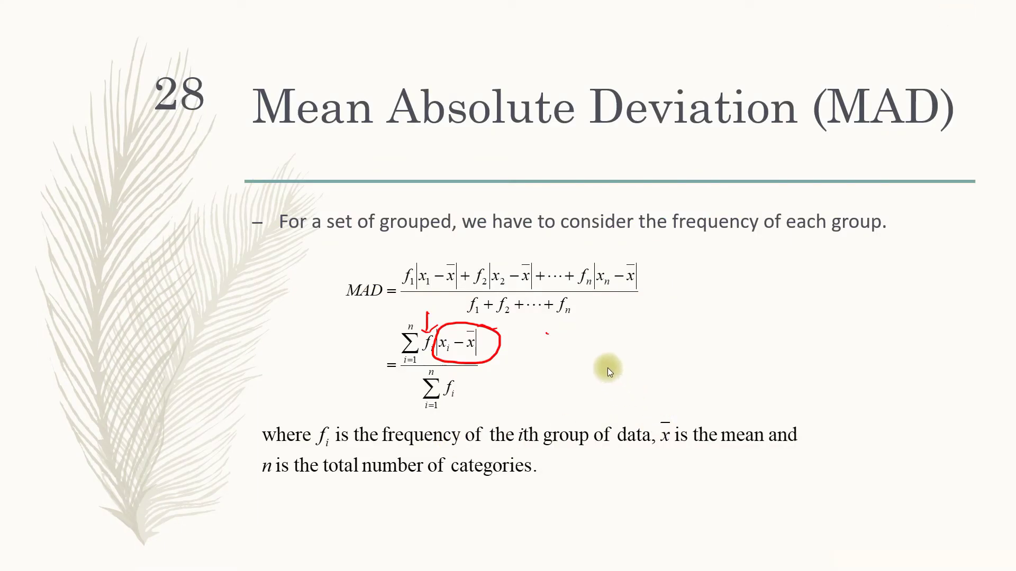
{"action": "mouse_move", "coordinate": [557, 349]}
{"action": "left_mouse_down"}
{"action": "mouse_move", "coordinate": [577, 347]}
{"action": "mouse_move", "coordinate": [575, 358]}
{"action": "left_mouse_up"}
{"action": "mouse_move", "coordinate": [469, 333]}
{"action": "left_mouse_down"}
{"action": "mouse_move", "coordinate": [431, 318]}
{"action": "mouse_move", "coordinate": [457, 345]}
{"action": "mouse_move", "coordinate": [444, 323]}
{"action": "mouse_move", "coordinate": [421, 347]}
{"action": "mouse_move", "coordinate": [447, 366]}
{"action": "mouse_move", "coordinate": [490, 334]}
{"action": "left_mouse_up"}
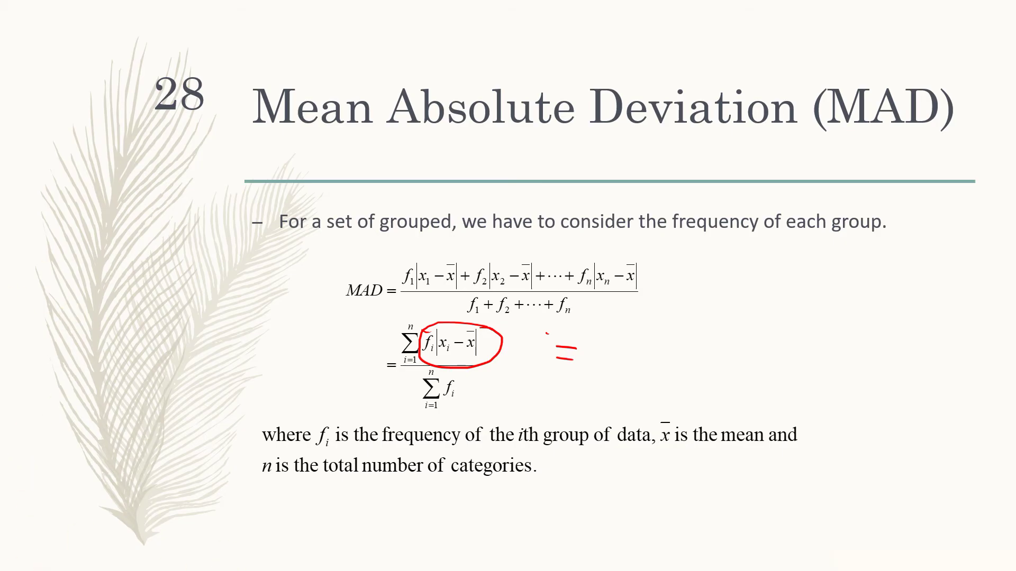
Handwrite a 5 with the pen after the equals sign beside the MAD formula.
{"action": "key", "text": "alt+Tab"}
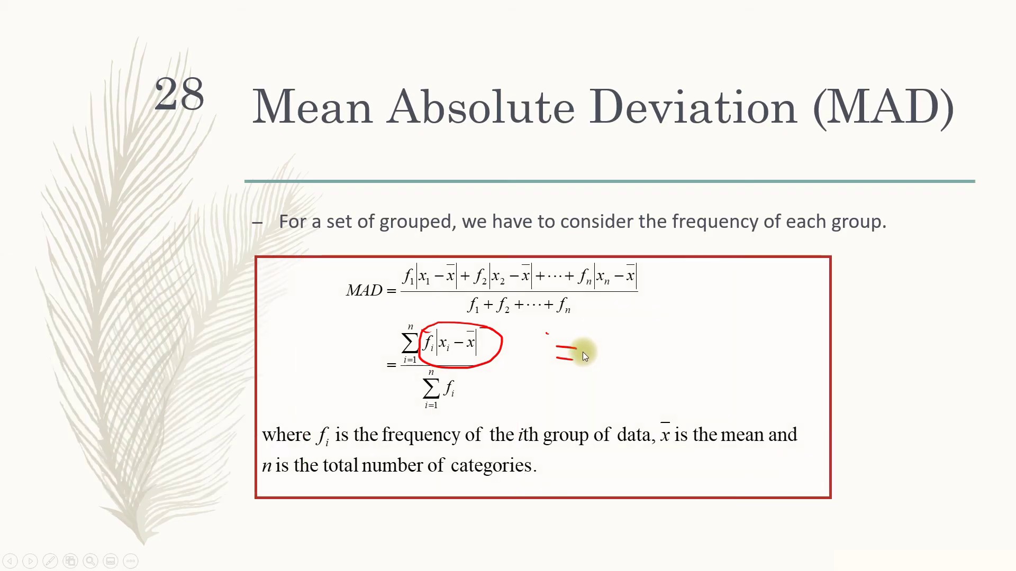
{"action": "left_click", "coordinate": [51, 559]}
{"action": "left_click", "coordinate": [46, 474]}
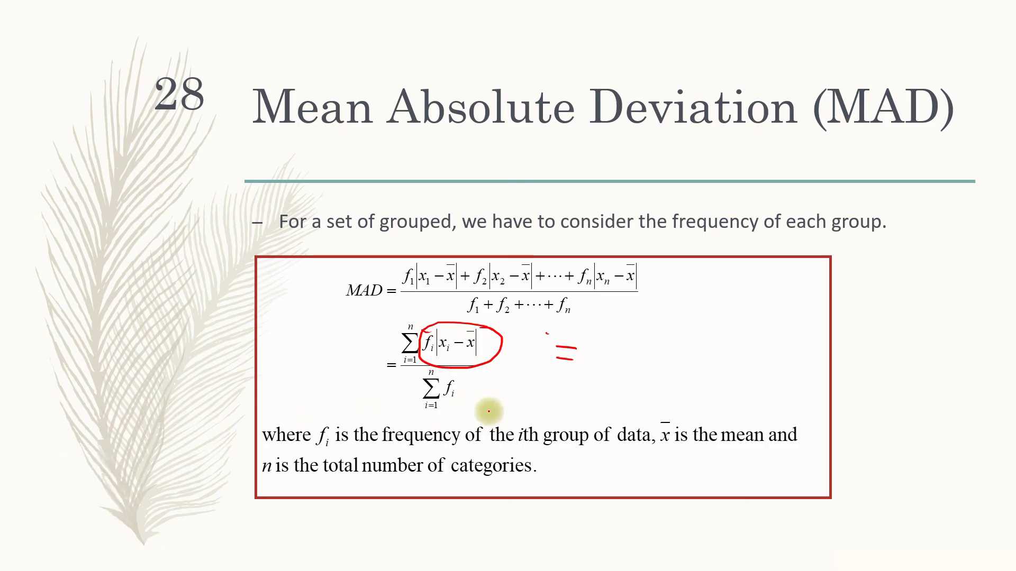
{"action": "left_click_drag", "start_coordinate": [610, 341], "coordinate": [603, 355]}
{"action": "left_click_drag", "start_coordinate": [614, 339], "coordinate": [634, 337]}
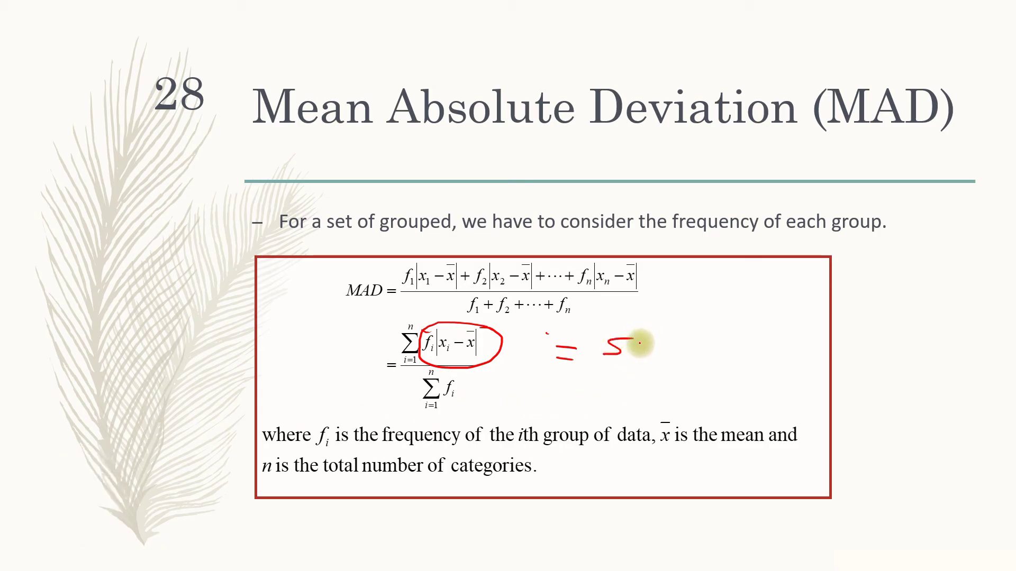
Leave pen mode on the MAD slide and switch back to the Lecture 3 workbook in Excel.
{"action": "key", "text": "Escape"}
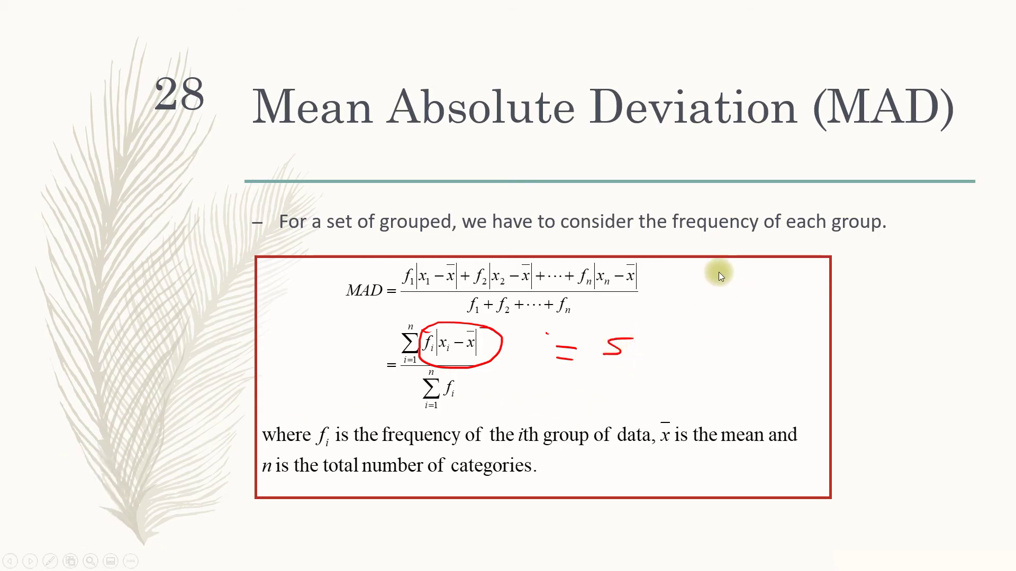
{"action": "left_click", "coordinate": [719, 243]}
{"action": "key", "text": "Left"}
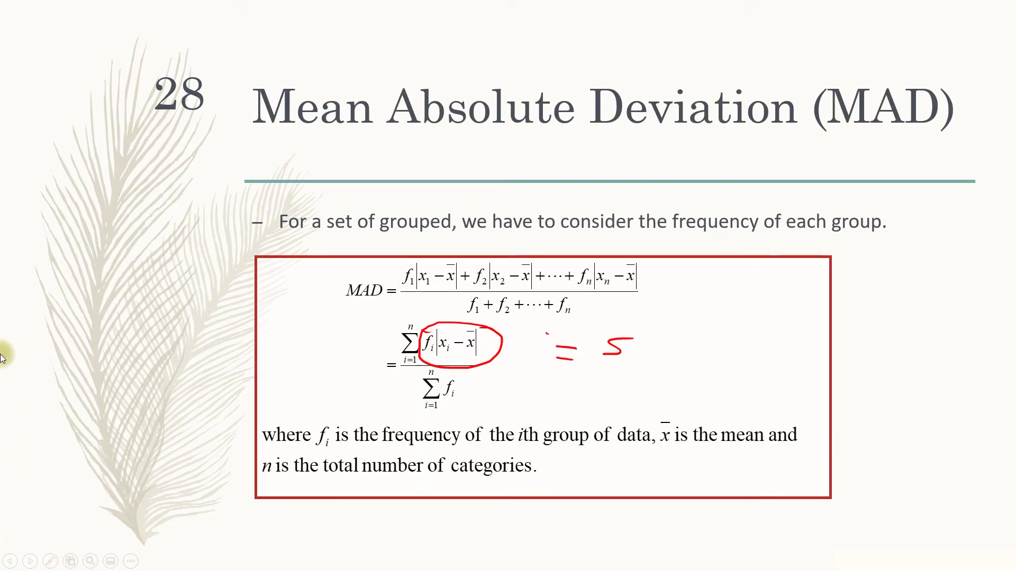
{"action": "key", "text": "alt+Tab"}
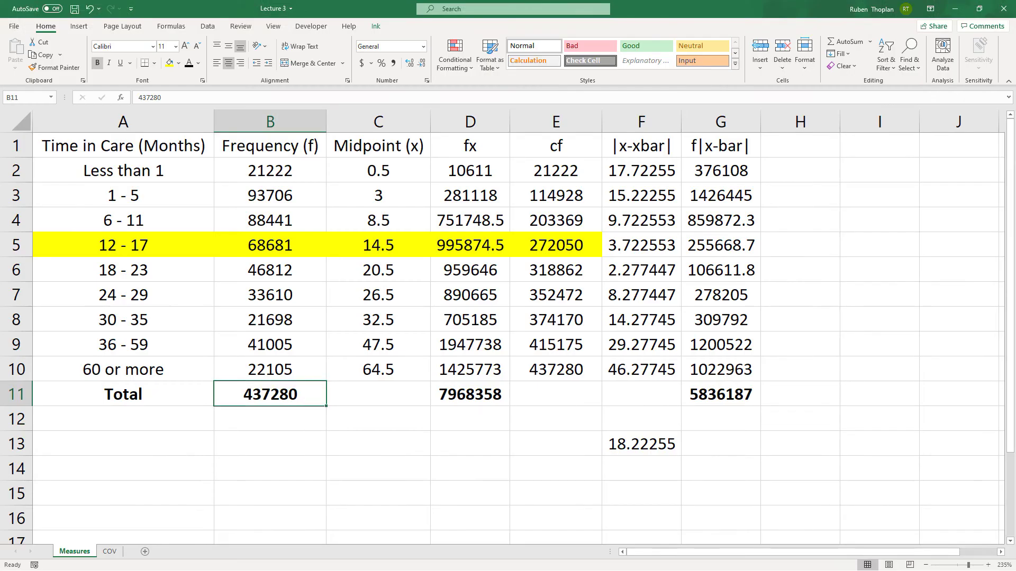
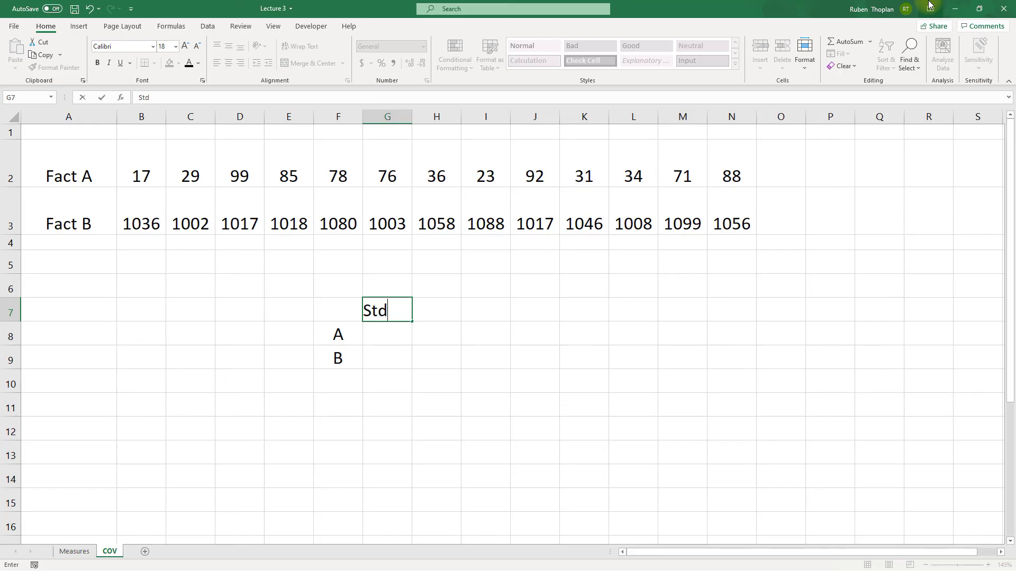
Enter =STDEV.P(B2:N2) in G8 to compute the population standard deviation of Fact A.
{"action": "type", "text": "=s"}
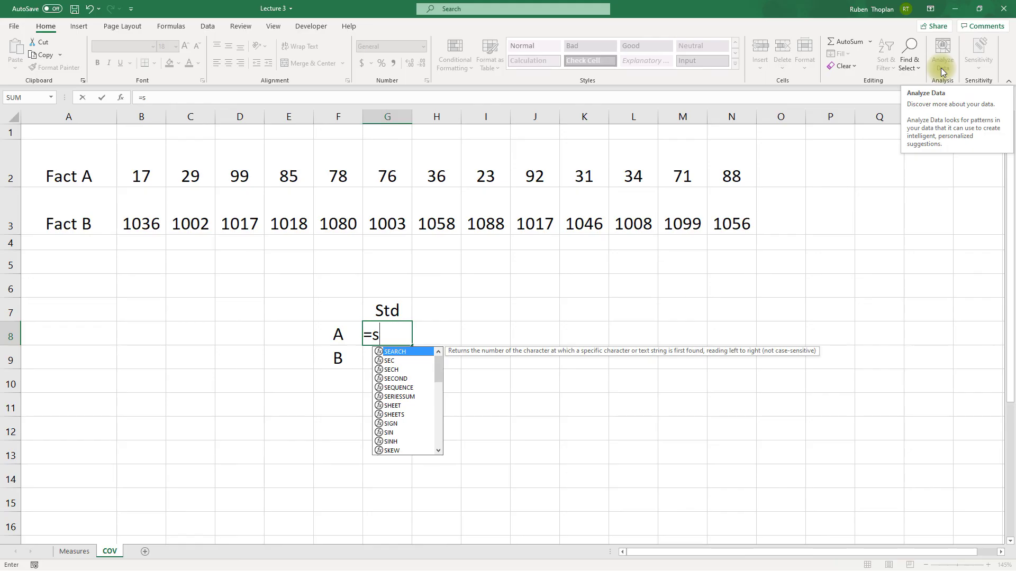
{"action": "type", "text": "t"}
{"action": "key", "text": "Down"}
{"action": "key", "text": "Down"}
{"action": "key", "text": "Tab"}
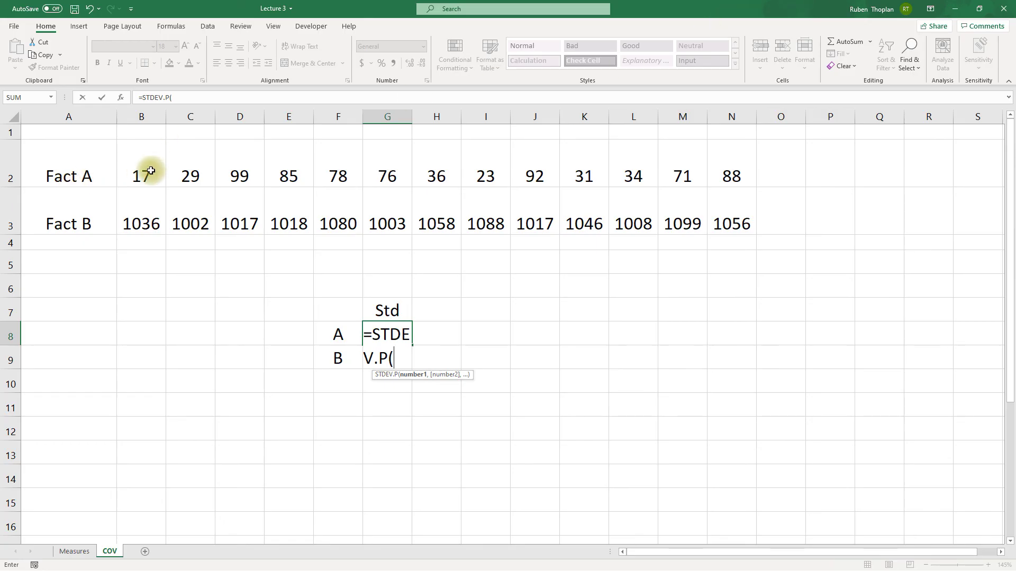
{"action": "left_click_drag", "start_coordinate": [143, 173], "coordinate": [720, 156]}
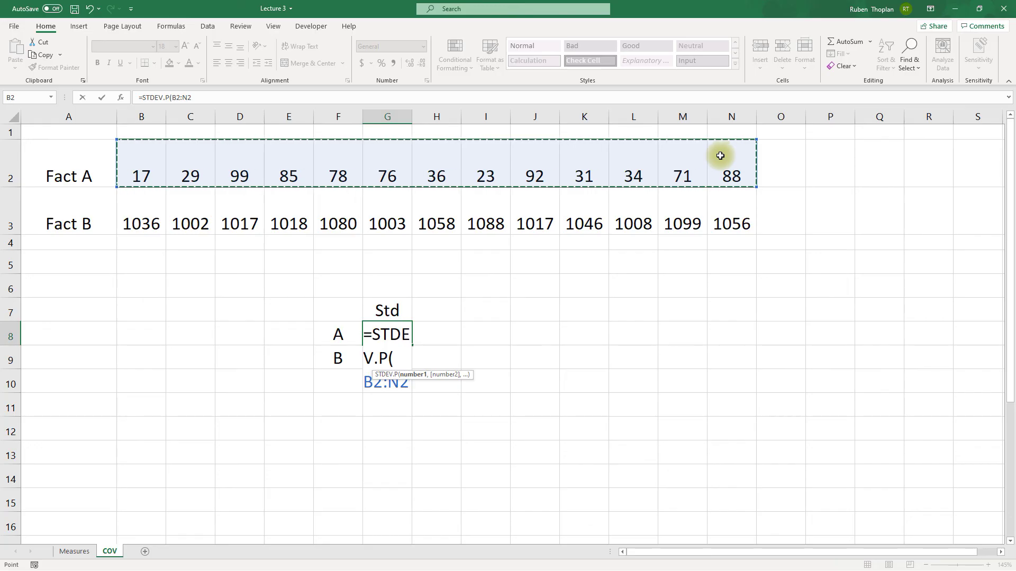
{"action": "type", "text": ")"}
{"action": "key", "text": "Return"}
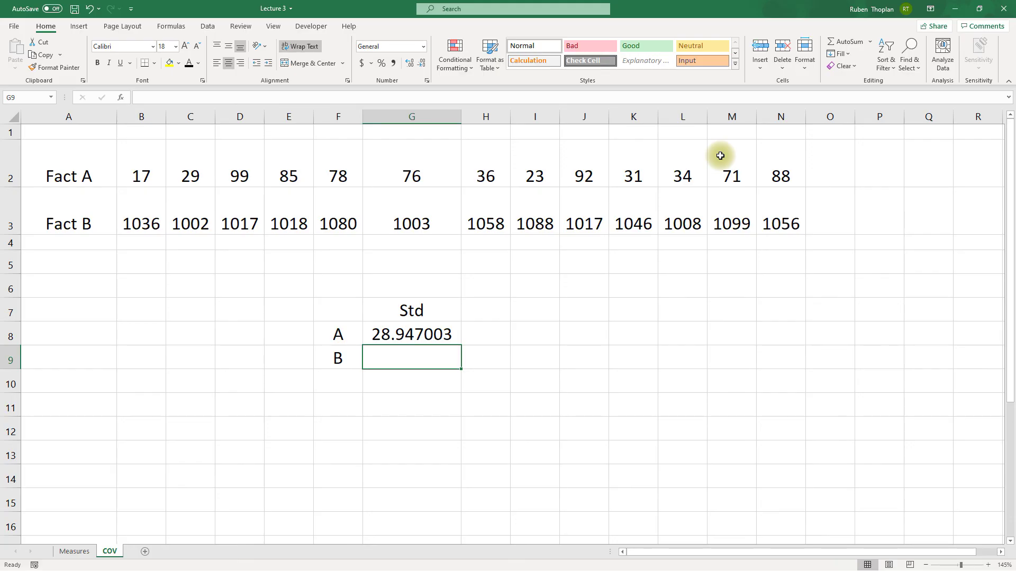
Fill the standard deviation formula from G8 down to G9 for Fact B and check its range reference.
{"action": "left_click", "coordinate": [418, 333]}
{"action": "left_click_drag", "start_coordinate": [461, 344], "coordinate": [461, 360]}
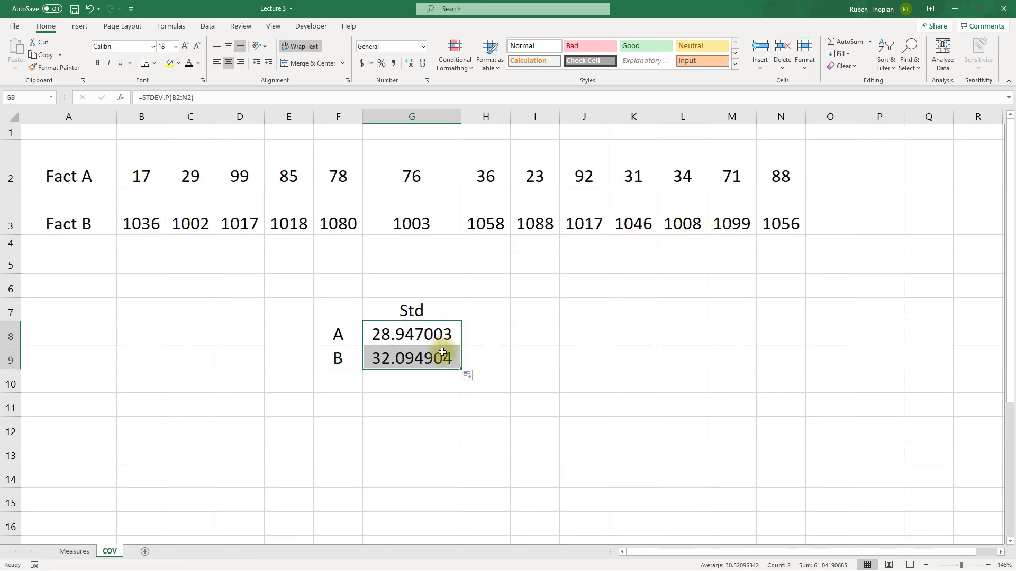
{"action": "left_click", "coordinate": [443, 356]}
{"action": "double_click", "coordinate": [439, 353]}
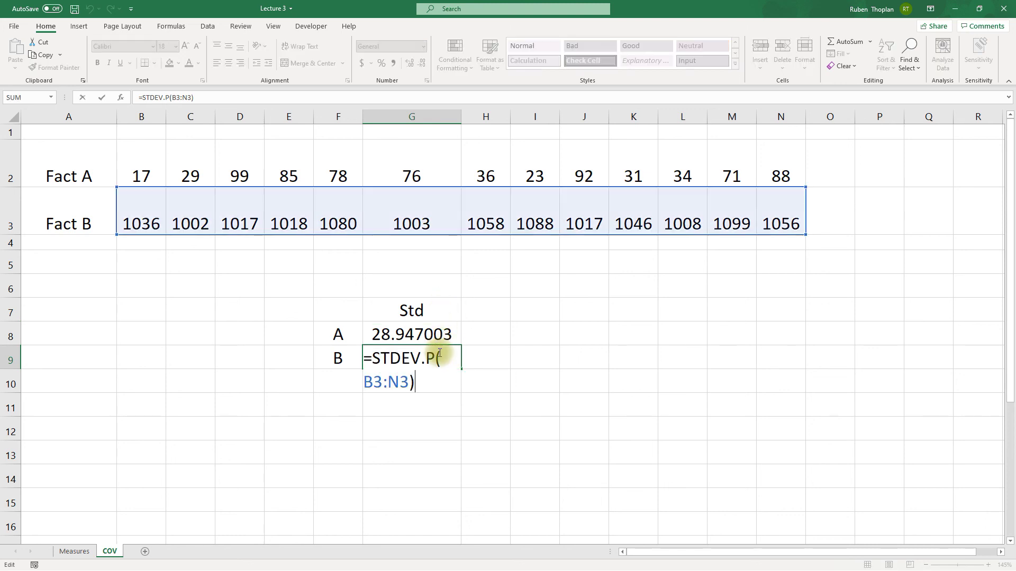
{"action": "key", "text": "Escape"}
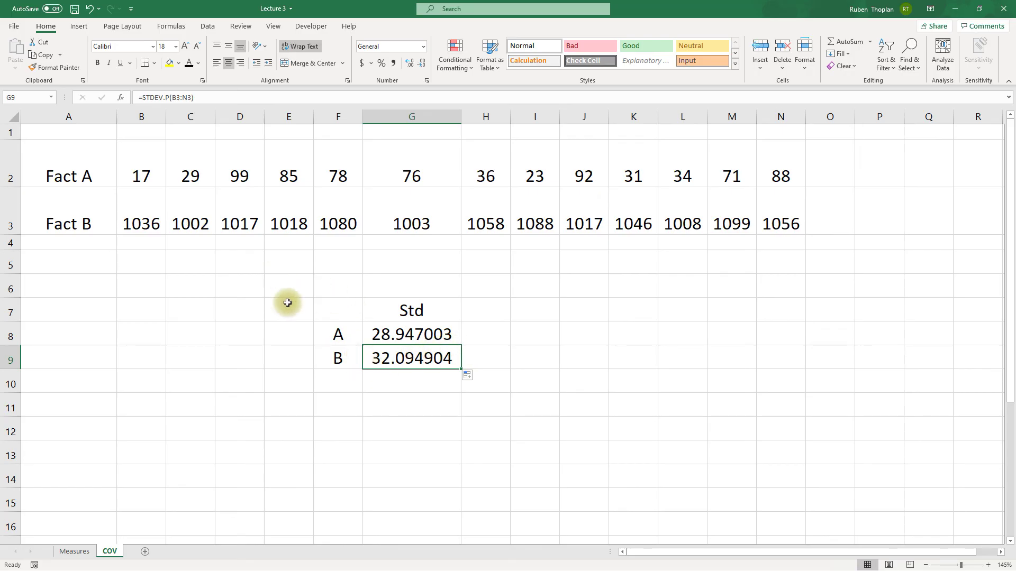
Compare the magnitudes of the Fact A and Fact B values in rows 2 and 3 against the standard deviations in G8:G9.
{"action": "left_click", "coordinate": [341, 360]}
{"action": "left_click", "coordinate": [391, 360]}
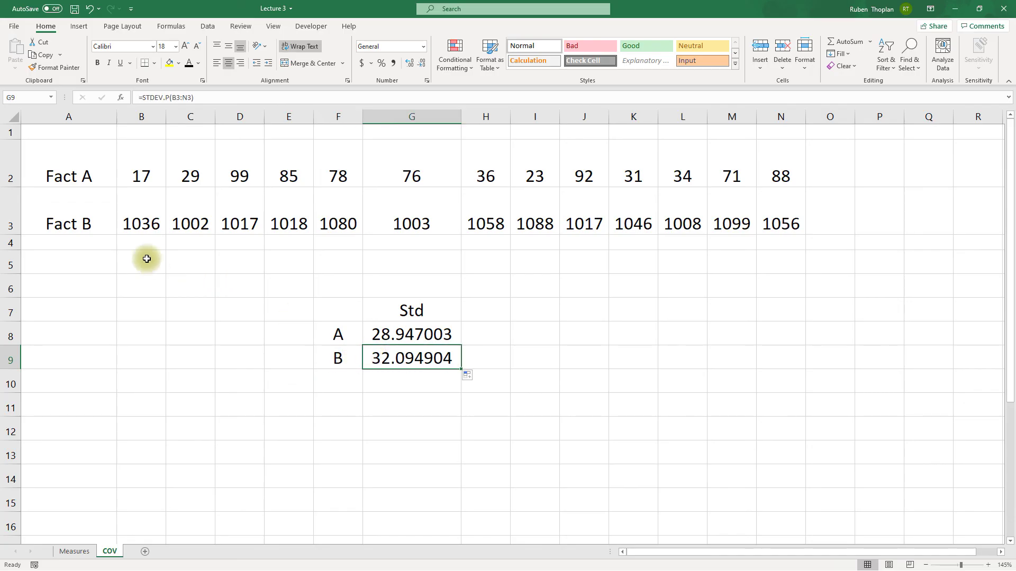
{"action": "left_click_drag", "start_coordinate": [126, 223], "coordinate": [766, 223]}
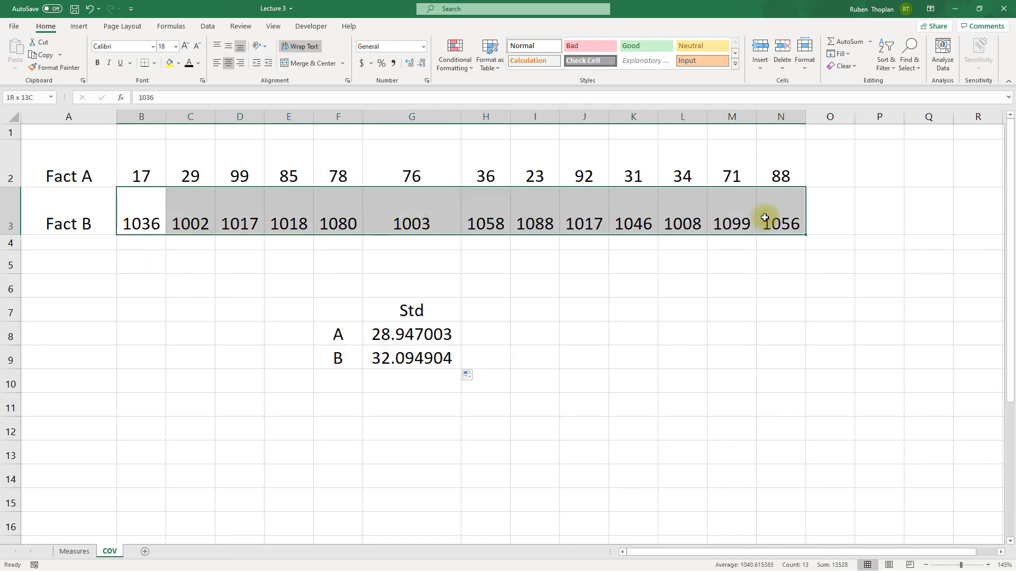
{"action": "left_click", "coordinate": [142, 175]}
{"action": "left_click_drag", "start_coordinate": [182, 176], "coordinate": [783, 172]}
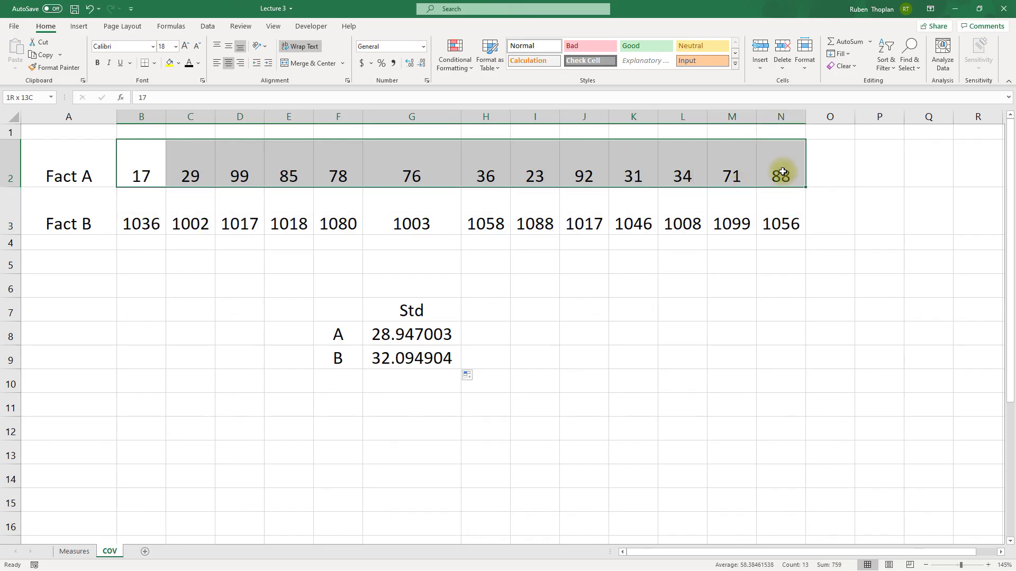
{"action": "left_click", "coordinate": [422, 359]}
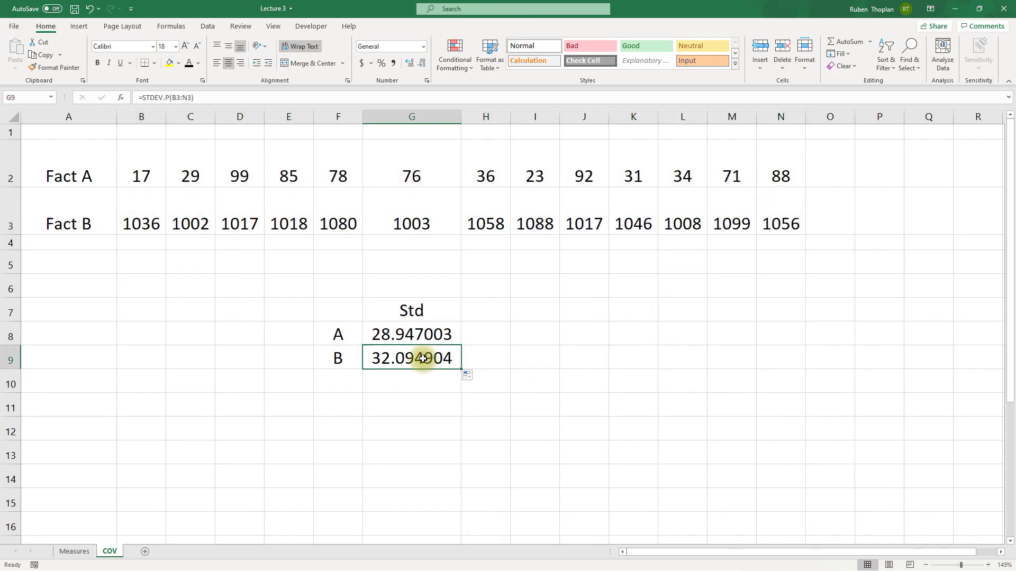
{"action": "left_click", "coordinate": [138, 217]}
{"action": "left_click_drag", "start_coordinate": [138, 216], "coordinate": [794, 222]}
{"action": "left_click_drag", "start_coordinate": [783, 174], "coordinate": [141, 168]}
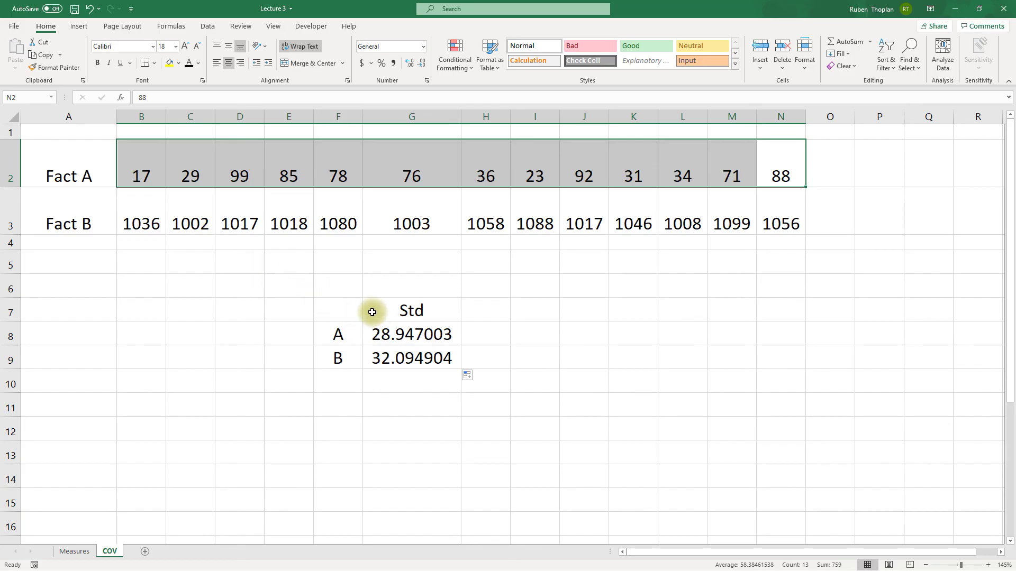
{"action": "left_click", "coordinate": [147, 176]}
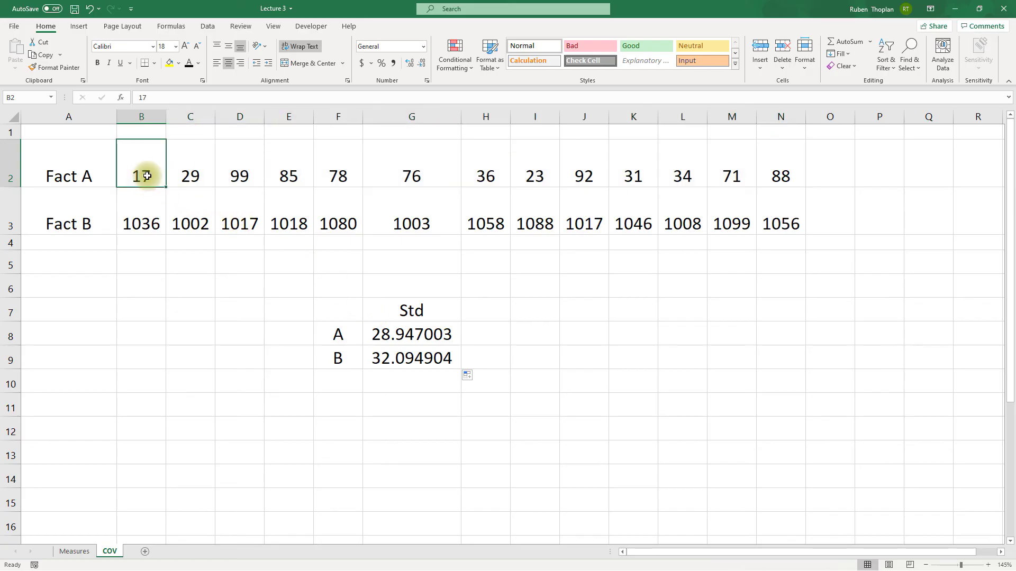
{"action": "left_click_drag", "start_coordinate": [144, 162], "coordinate": [767, 178]}
{"action": "left_click_drag", "start_coordinate": [775, 218], "coordinate": [149, 228]}
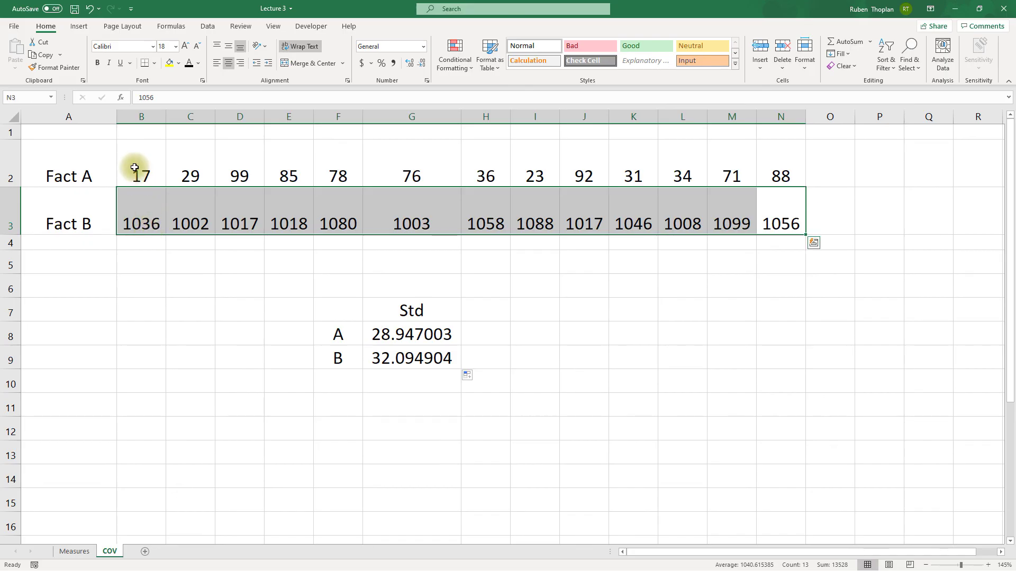
{"action": "left_click_drag", "start_coordinate": [138, 204], "coordinate": [161, 186]}
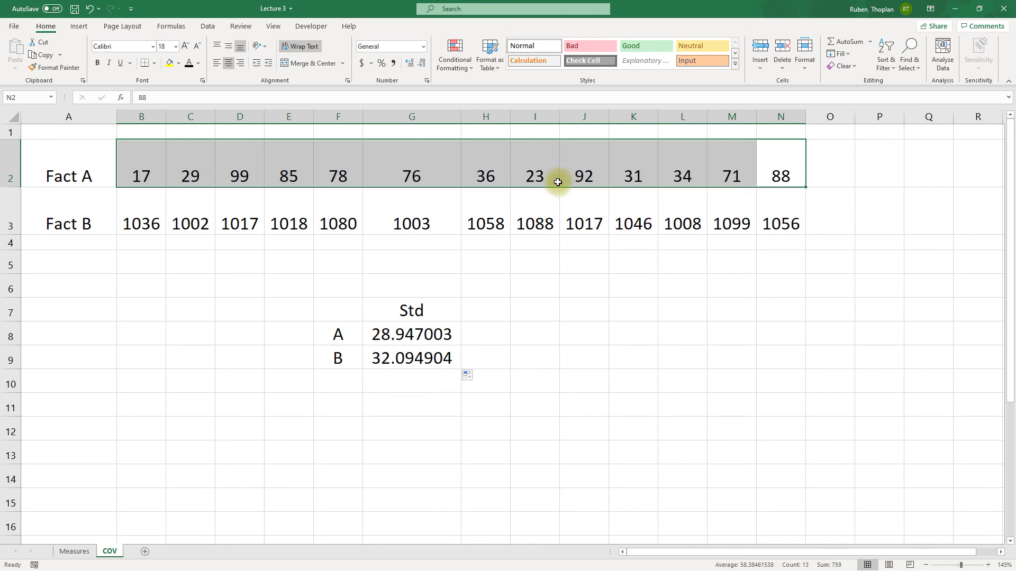
{"action": "left_click", "coordinate": [153, 221]}
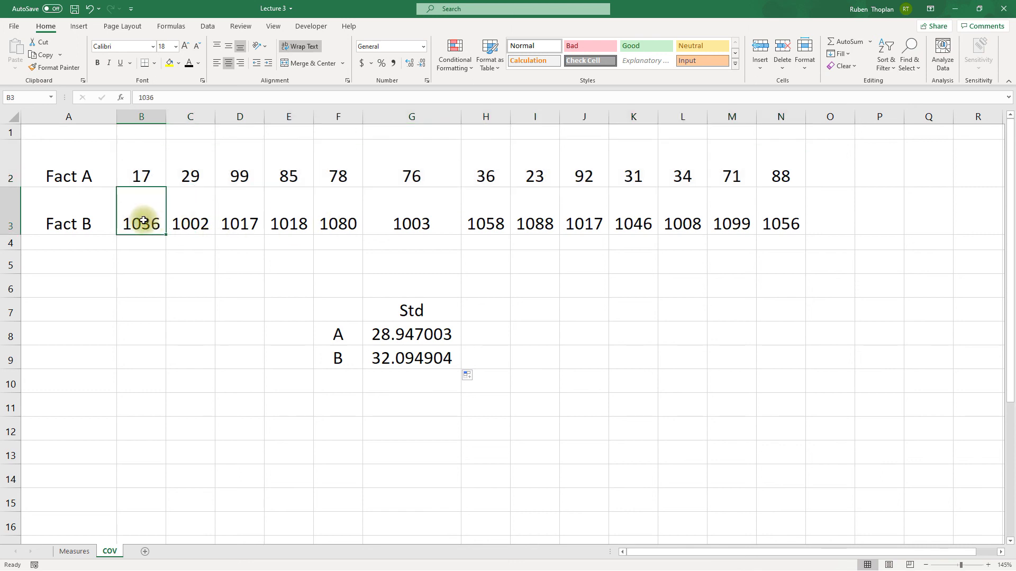
{"action": "left_click_drag", "start_coordinate": [785, 214], "coordinate": [148, 225]}
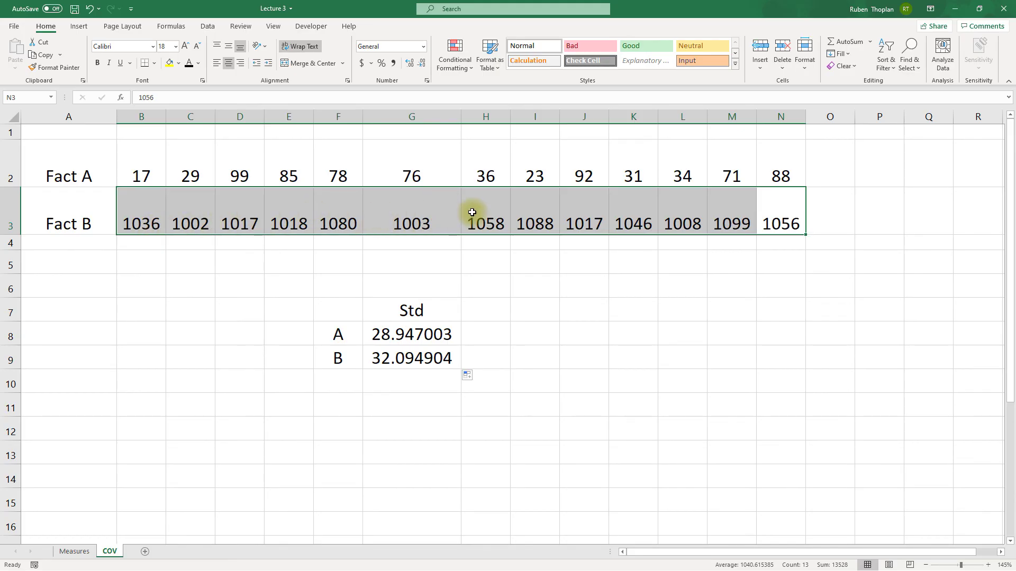
{"action": "left_click_drag", "start_coordinate": [158, 173], "coordinate": [762, 161]}
{"action": "left_click_drag", "start_coordinate": [783, 217], "coordinate": [141, 224]}
{"action": "left_click", "coordinate": [417, 356]}
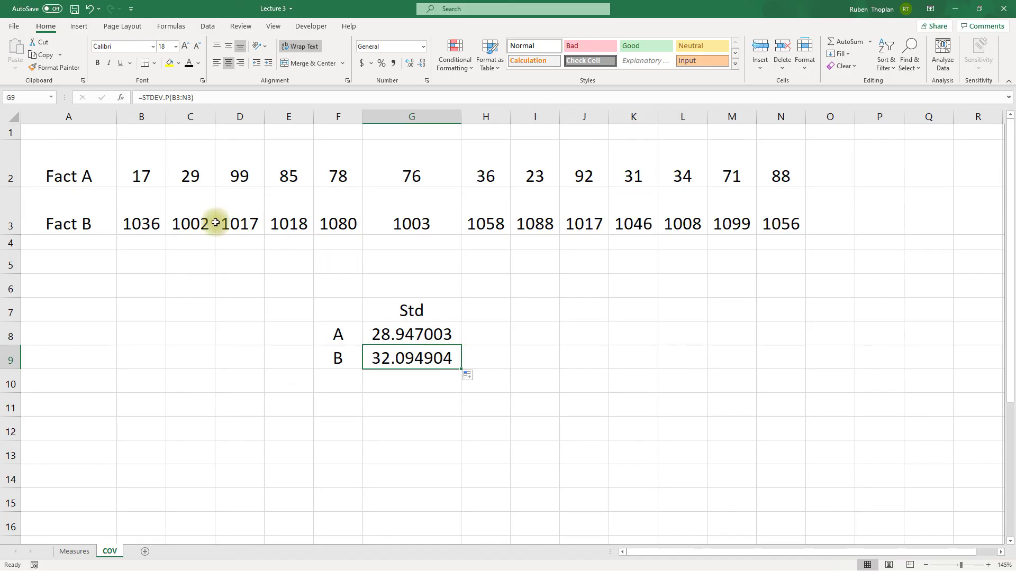
Review the Fact A row B2:N2 alongside the Std result for Fact B to judge their relative variation.
{"action": "left_click", "coordinate": [95, 224]}
{"action": "left_click", "coordinate": [97, 172]}
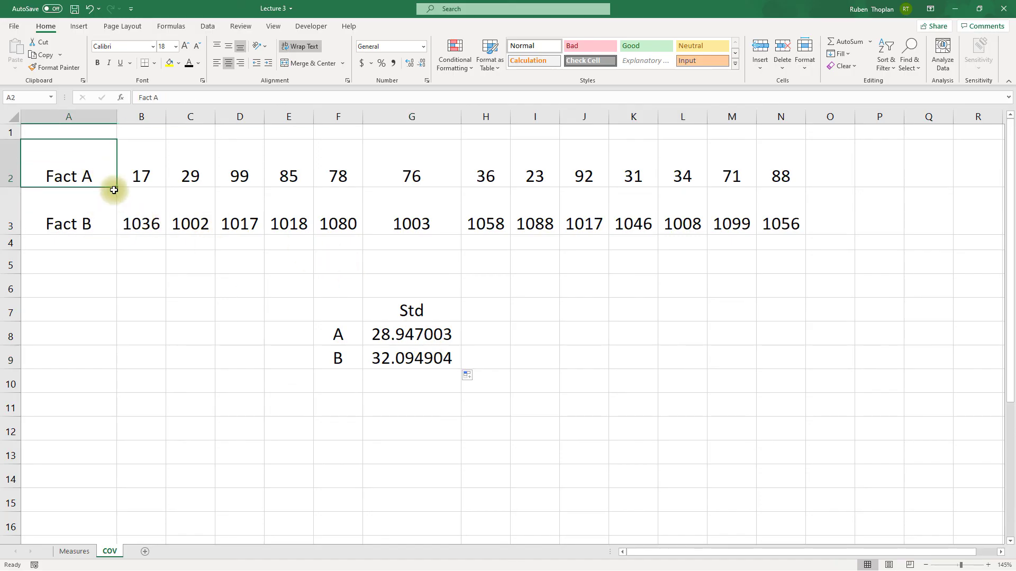
{"action": "left_click", "coordinate": [420, 305]}
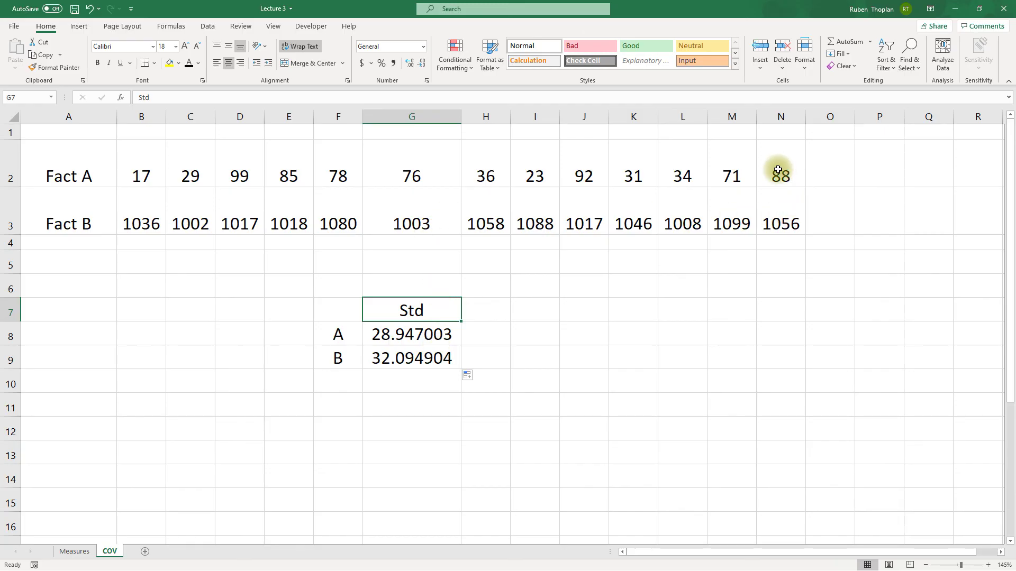
{"action": "left_click", "coordinate": [395, 358]}
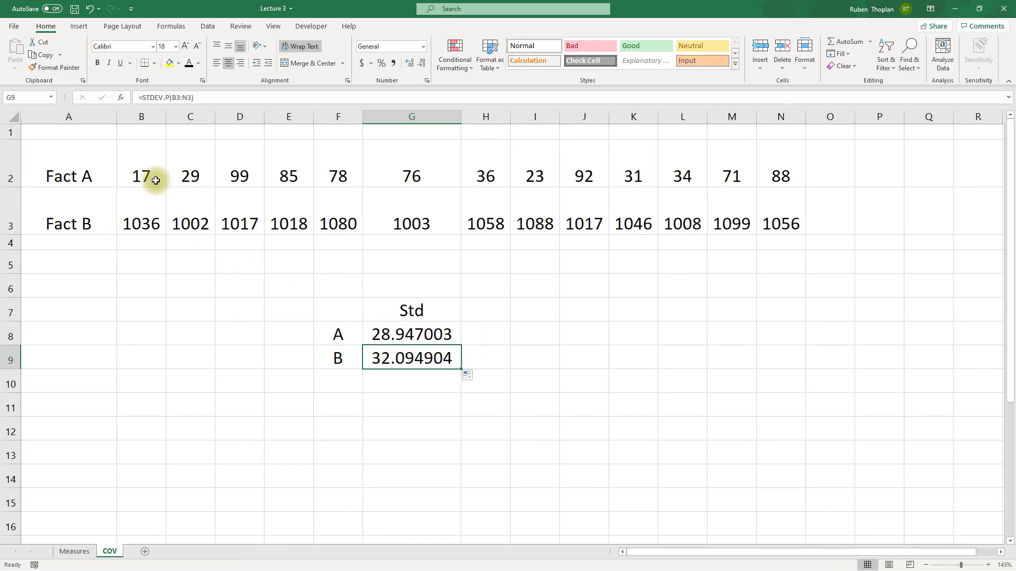
{"action": "left_click_drag", "start_coordinate": [141, 176], "coordinate": [782, 170]}
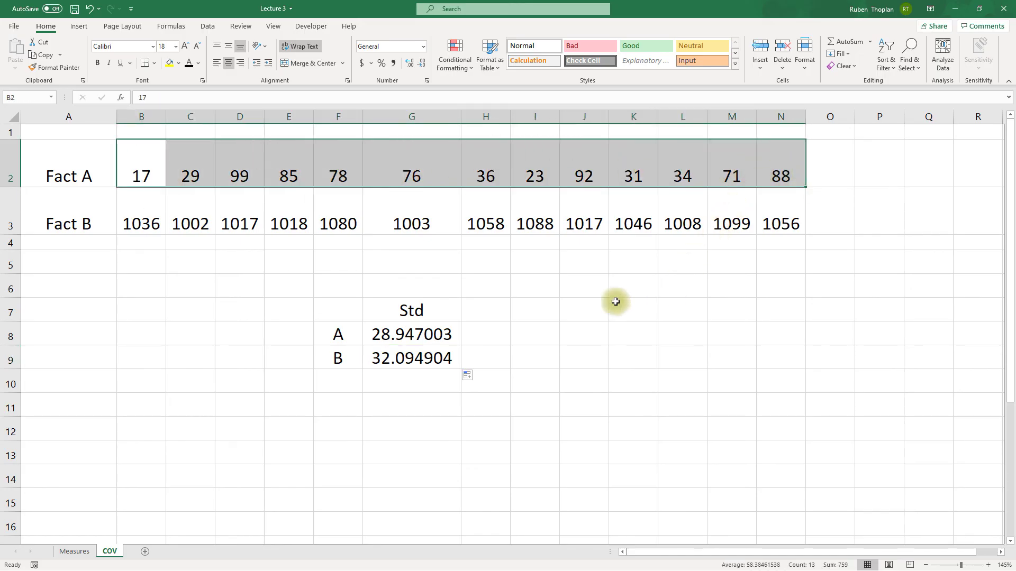
Label H7 as Mean and enter =AVERAGE(B2:N2) in H8 for the mean of Fact A.
{"action": "left_click", "coordinate": [496, 317]}
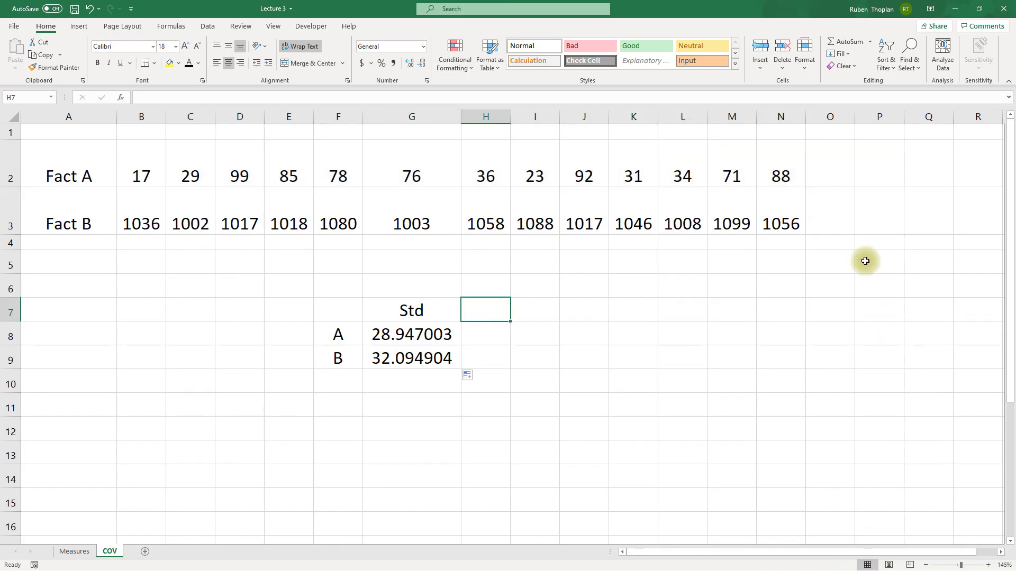
{"action": "type", "text": "Mean"}
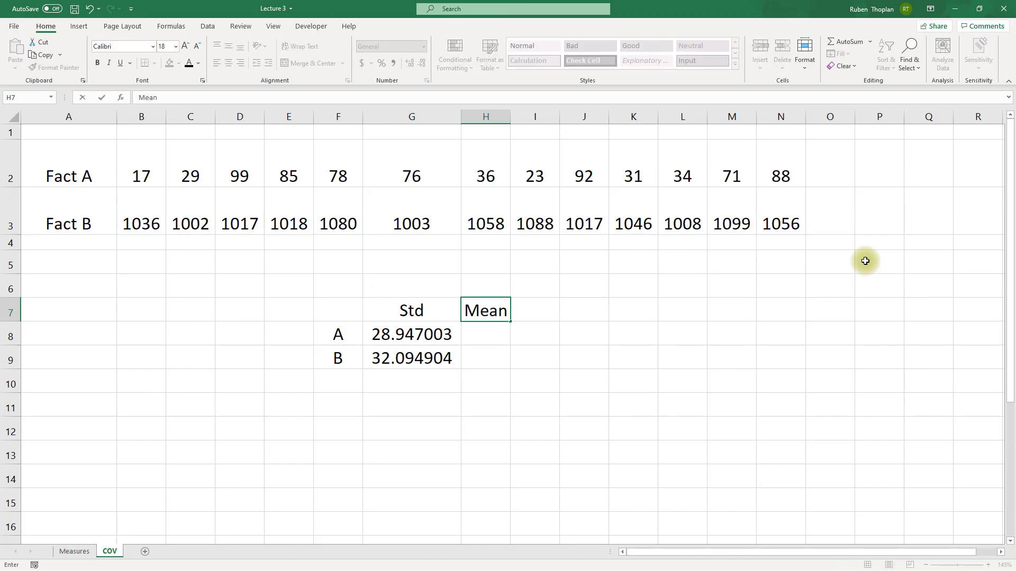
{"action": "key", "text": "Return"}
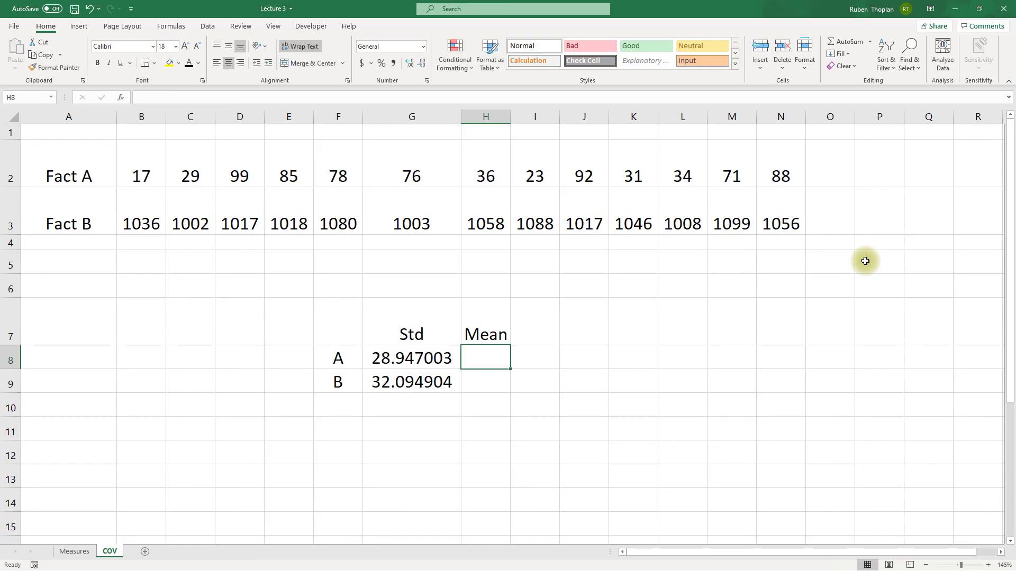
{"action": "type", "text": "=ave"}
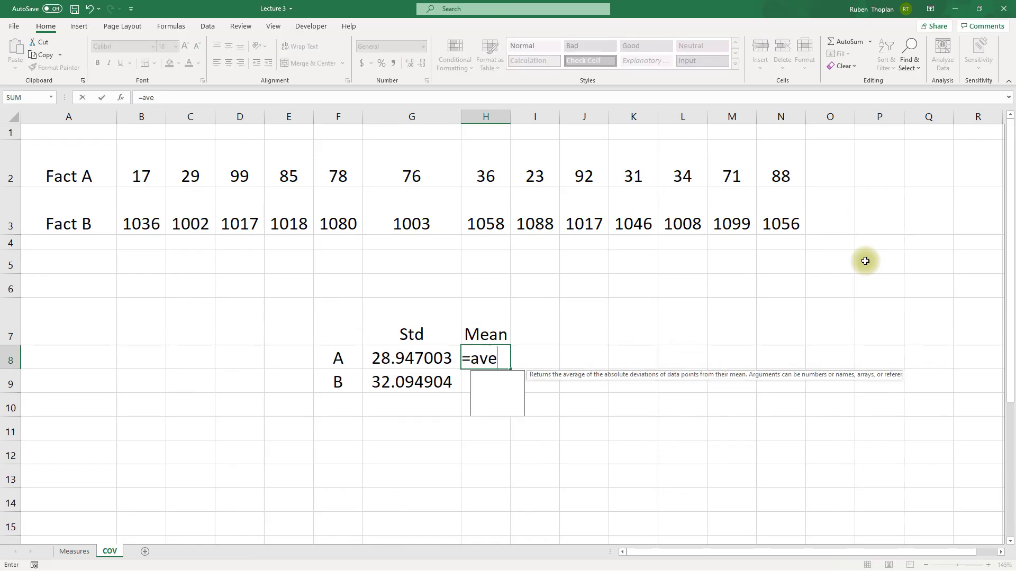
{"action": "key", "text": "Tab"}
{"action": "left_click_drag", "start_coordinate": [132, 174], "coordinate": [779, 159]}
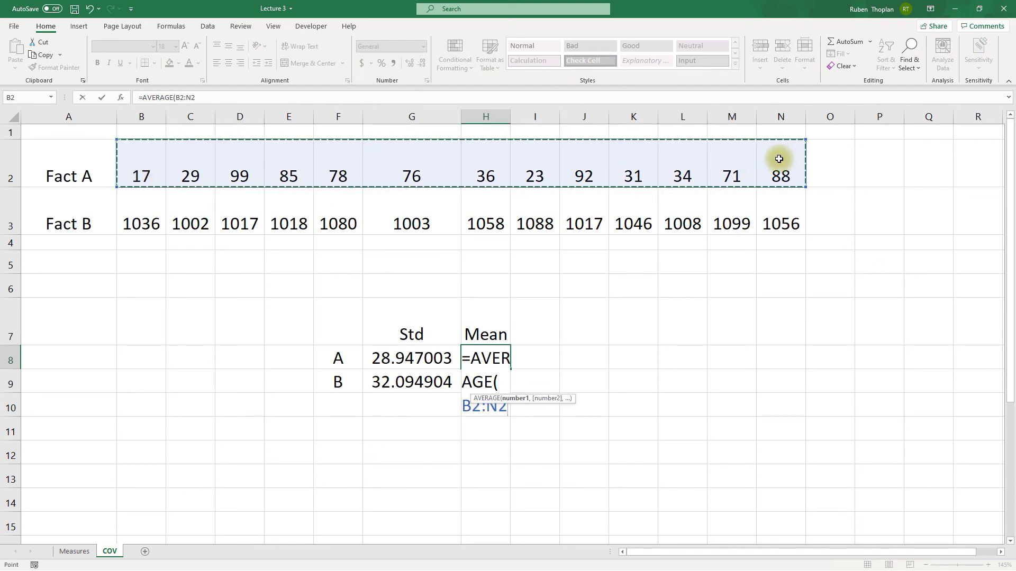
{"action": "key", "text": "Return"}
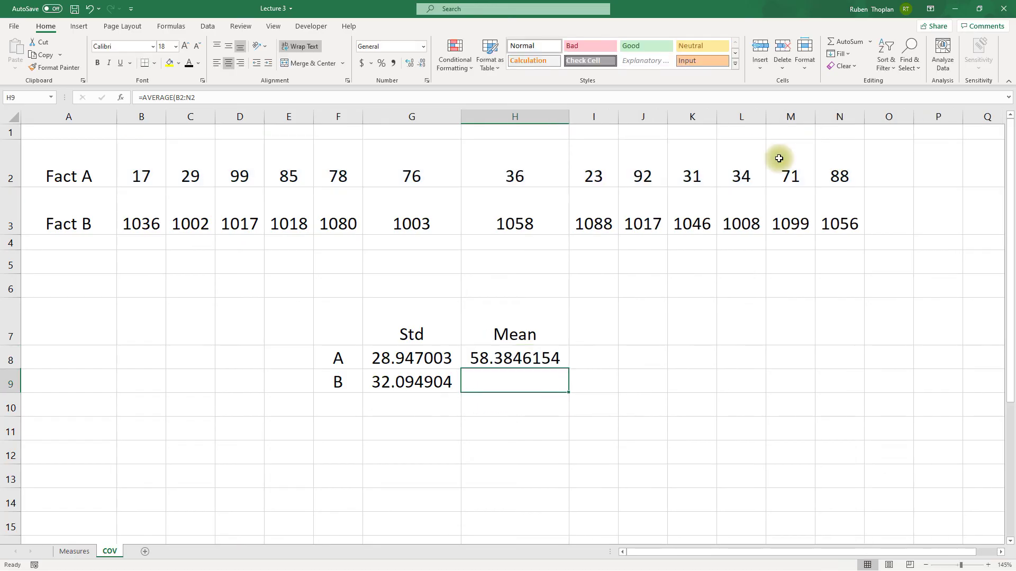
Fill the average formula from H8 down to H9 for Fact B and check its range reference.
{"action": "left_click", "coordinate": [550, 365]}
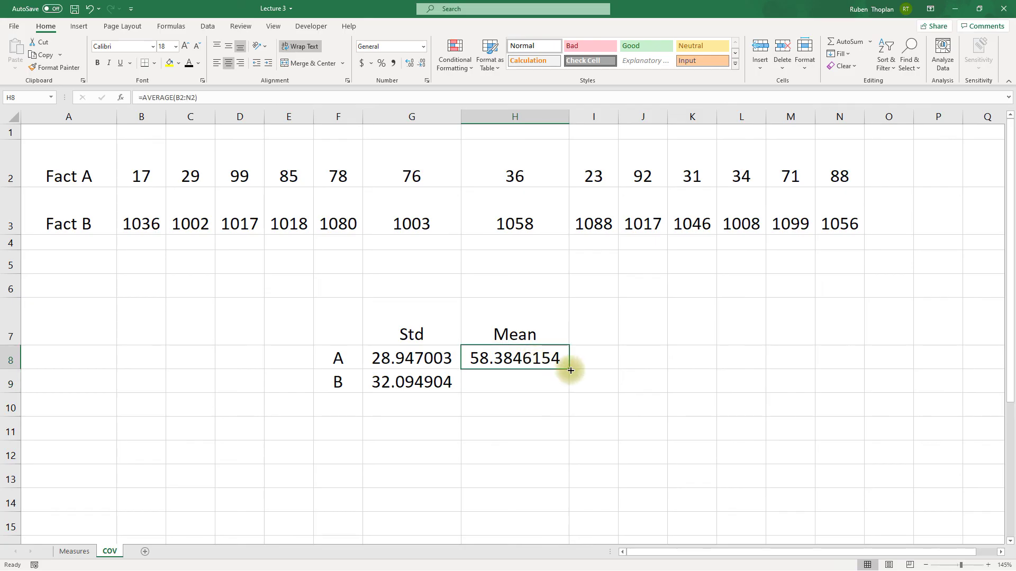
{"action": "left_click_drag", "start_coordinate": [569, 370], "coordinate": [565, 382]}
{"action": "left_click", "coordinate": [540, 384]}
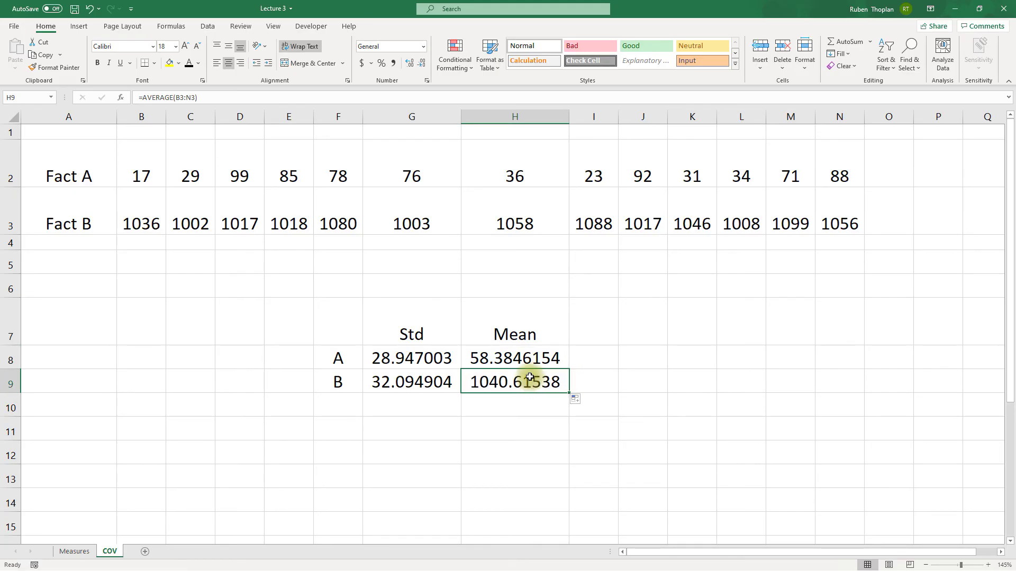
{"action": "double_click", "coordinate": [530, 377]}
{"action": "key", "text": "Escape"}
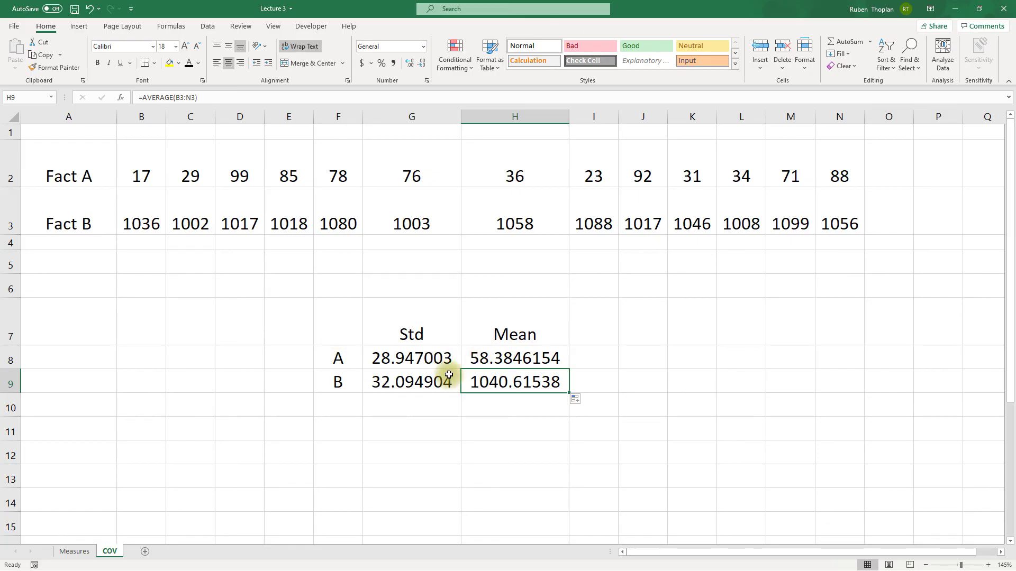
Add the column heading COV in I7, beside the Mean heading.
{"action": "left_click", "coordinate": [603, 330]}
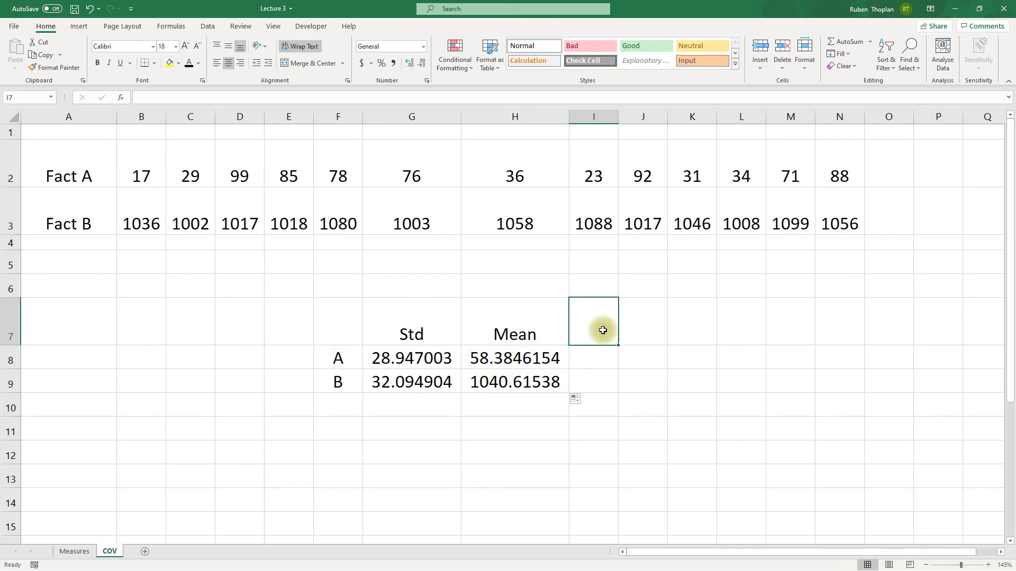
{"action": "type", "text": "COV"}
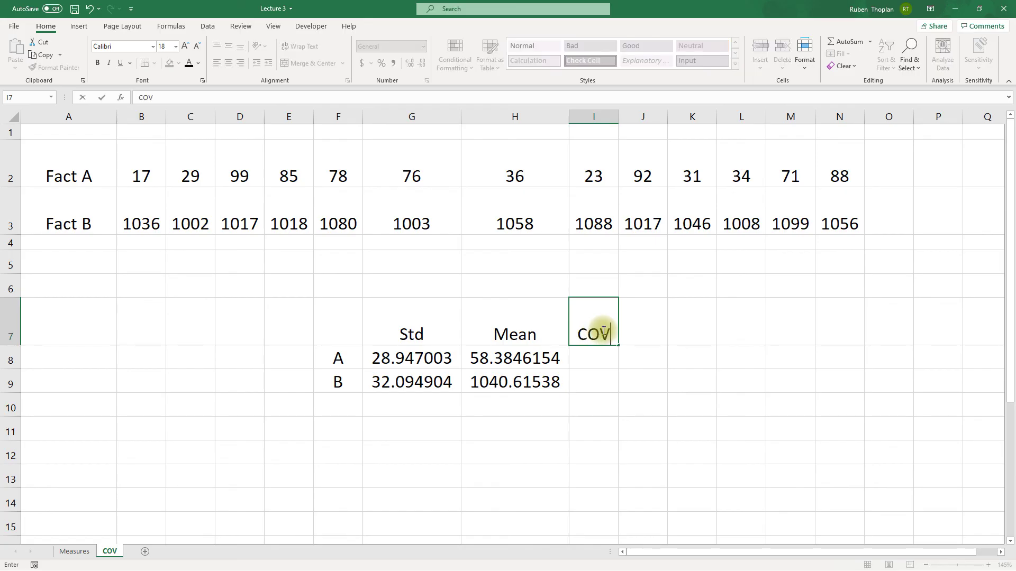
{"action": "key", "text": "Return"}
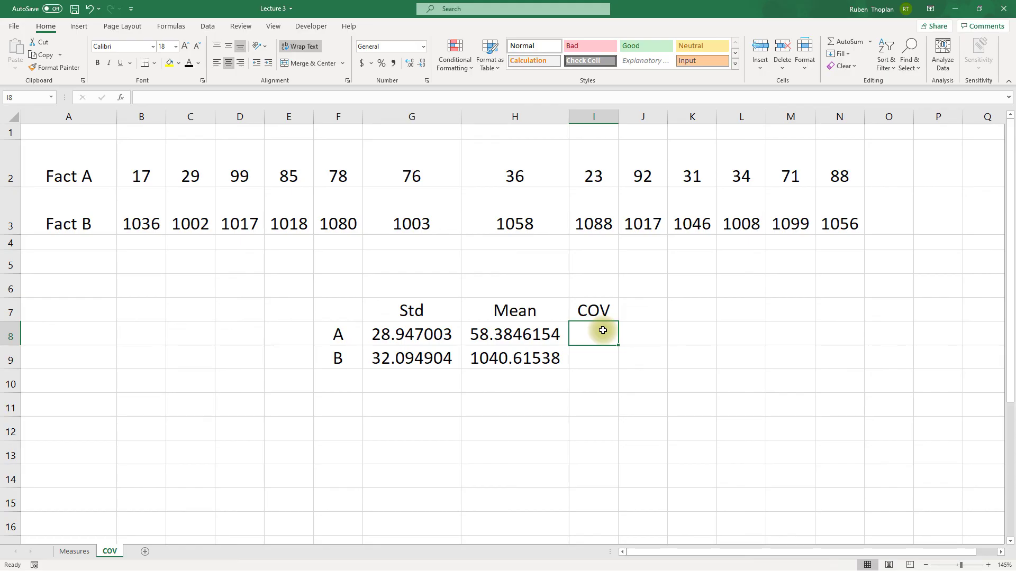
Switch to the Coefficient of Variation slide and circle the CV formula, (Standard Deviation/Mean)*100, with the pen.
{"action": "left_click", "coordinate": [405, 334]}
{"action": "left_click", "coordinate": [513, 335]}
{"action": "key", "text": "alt+Tab"}
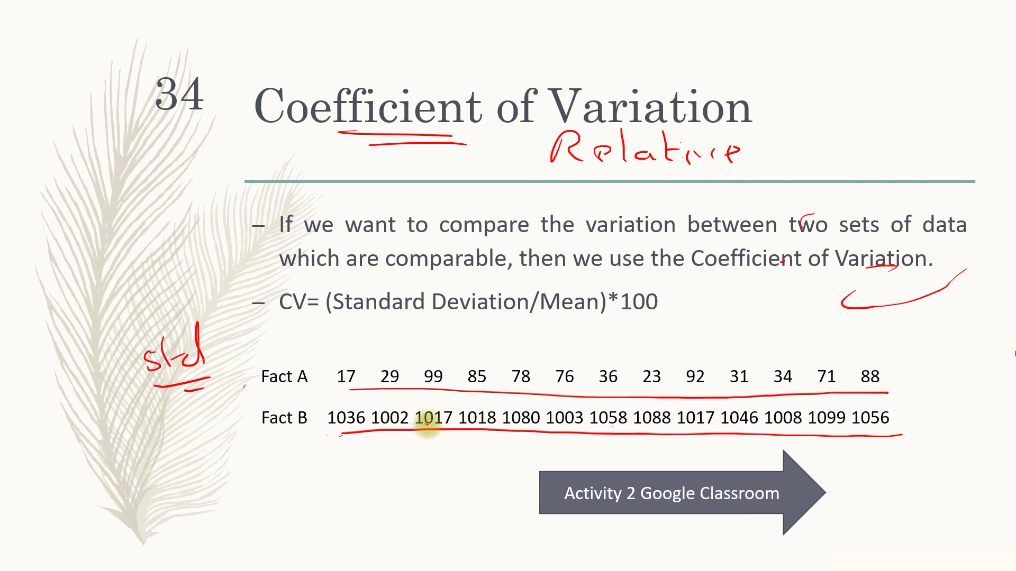
{"action": "left_click_drag", "start_coordinate": [714, 503], "coordinate": [619, 483]}
{"action": "left_click_drag", "start_coordinate": [420, 478], "coordinate": [478, 488]}
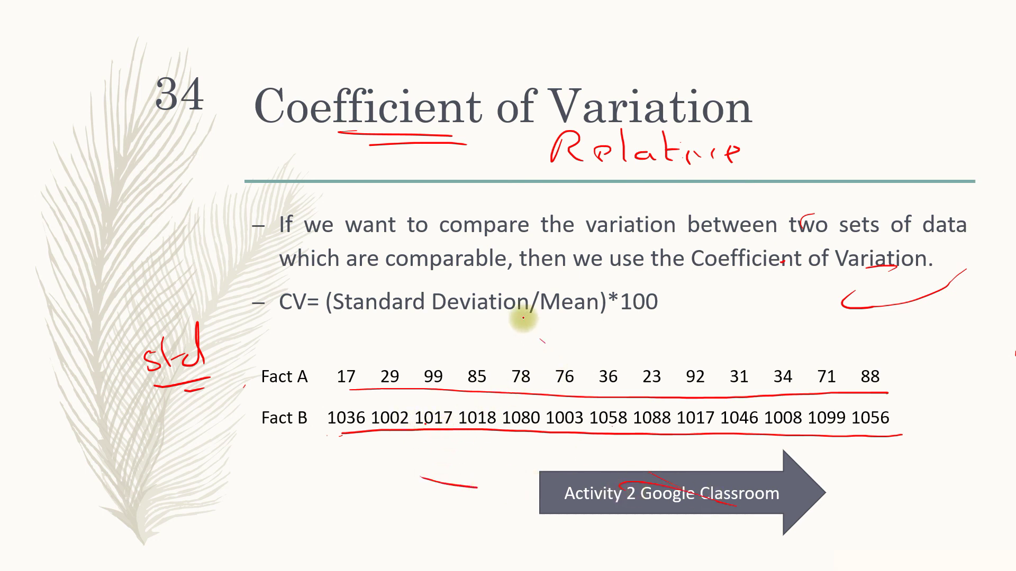
{"action": "mouse_move", "coordinate": [325, 327]}
{"action": "left_mouse_down"}
{"action": "mouse_move", "coordinate": [532, 349]}
{"action": "mouse_move", "coordinate": [691, 318]}
{"action": "mouse_move", "coordinate": [509, 268]}
{"action": "mouse_move", "coordinate": [271, 259]}
{"action": "mouse_move", "coordinate": [264, 334]}
{"action": "mouse_move", "coordinate": [383, 343]}
{"action": "left_mouse_up"}
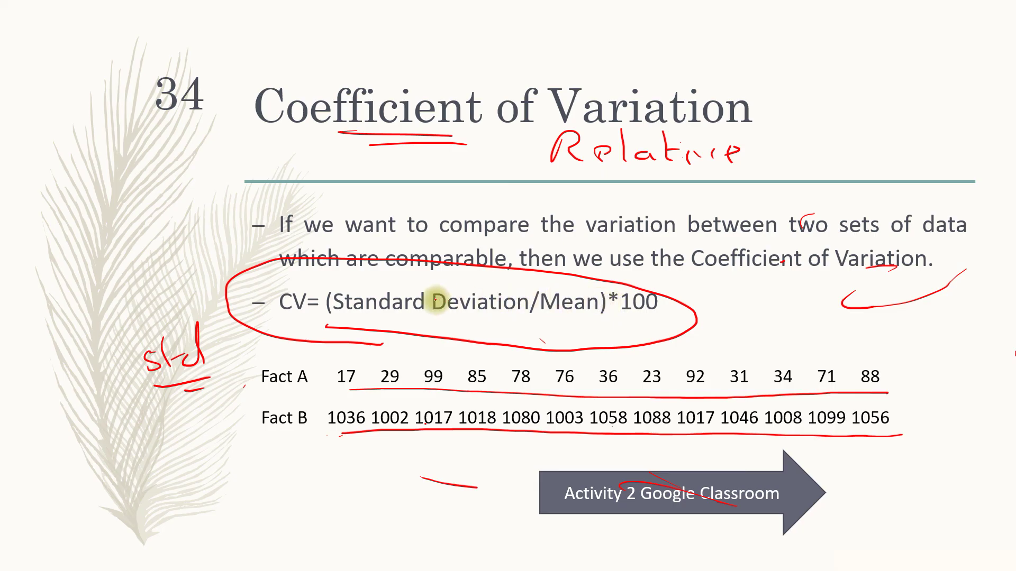
{"action": "left_click", "coordinate": [407, 321]}
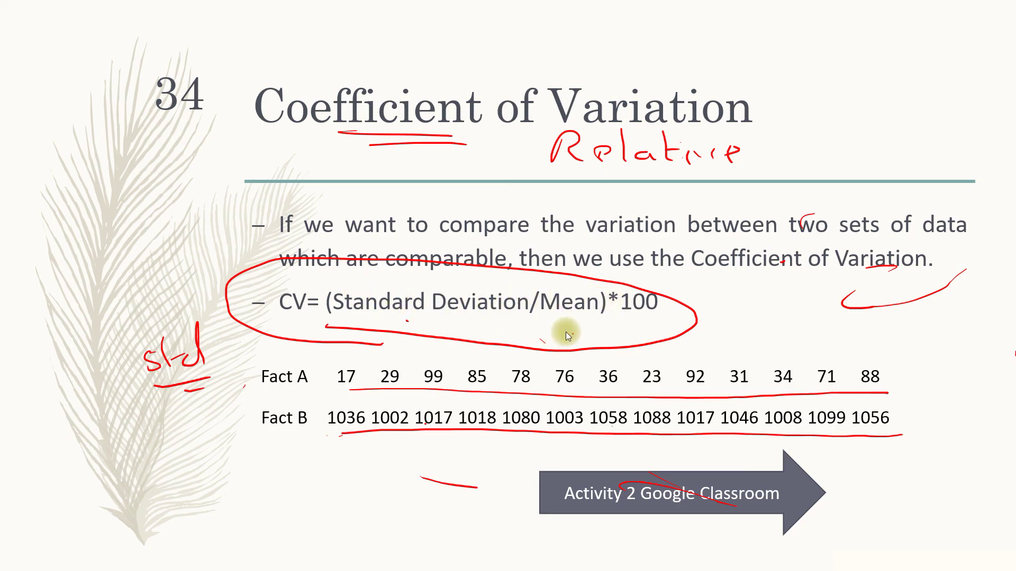
Switch back to the Lecture 3 workbook in Excel and examine the Std column against the Fact A and Fact B data.
{"action": "key", "text": "alt+Tab"}
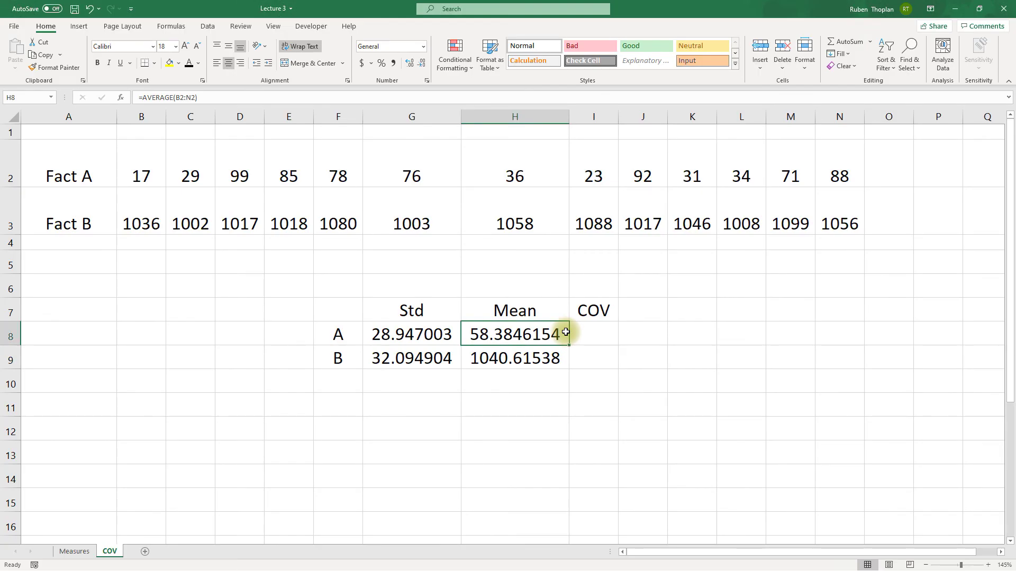
{"action": "left_click", "coordinate": [433, 363]}
{"action": "left_click_drag", "start_coordinate": [422, 309], "coordinate": [424, 346]}
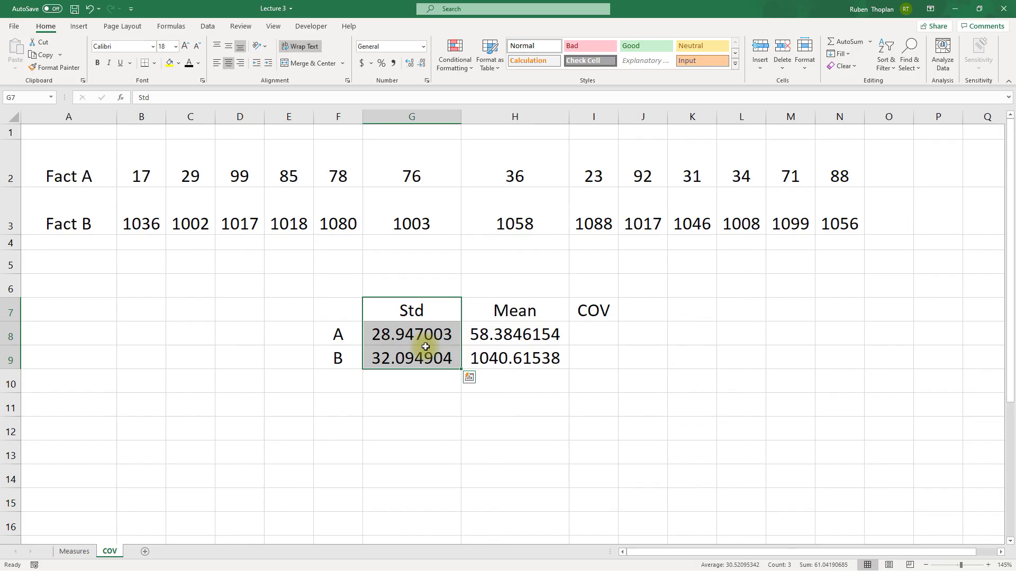
{"action": "left_click", "coordinate": [414, 357]}
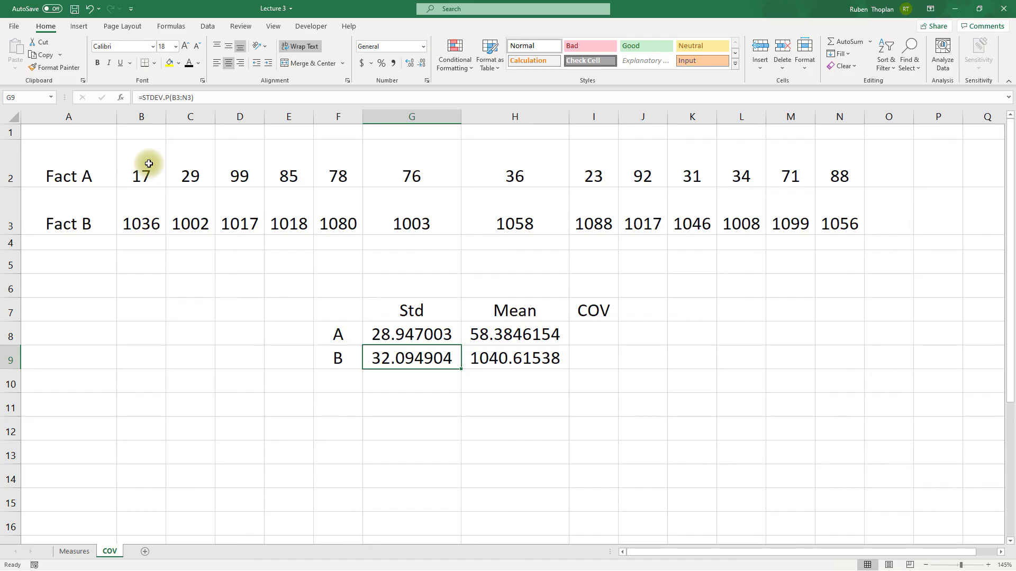
{"action": "left_click_drag", "start_coordinate": [121, 164], "coordinate": [821, 149]}
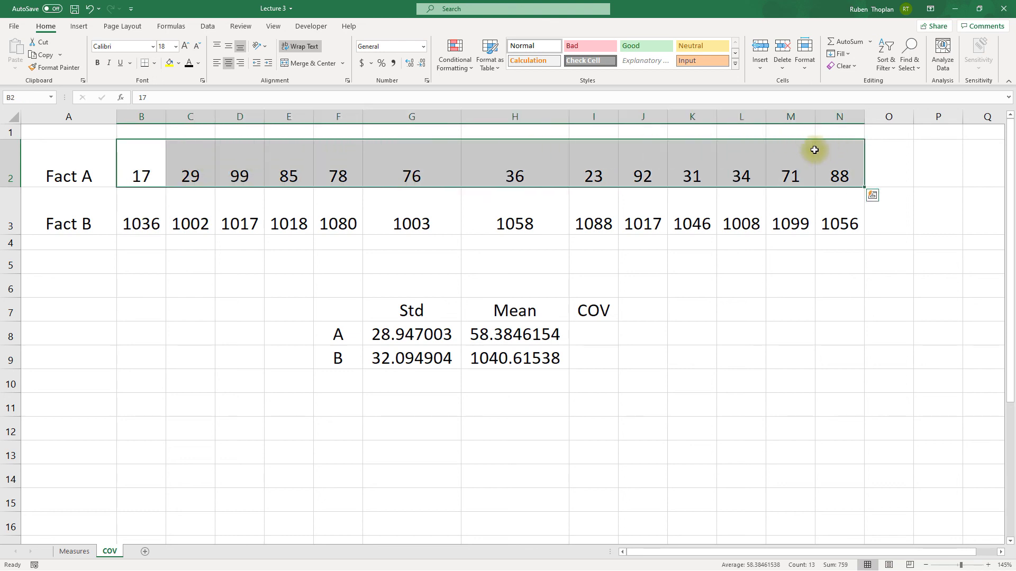
{"action": "left_click_drag", "start_coordinate": [136, 222], "coordinate": [136, 180]}
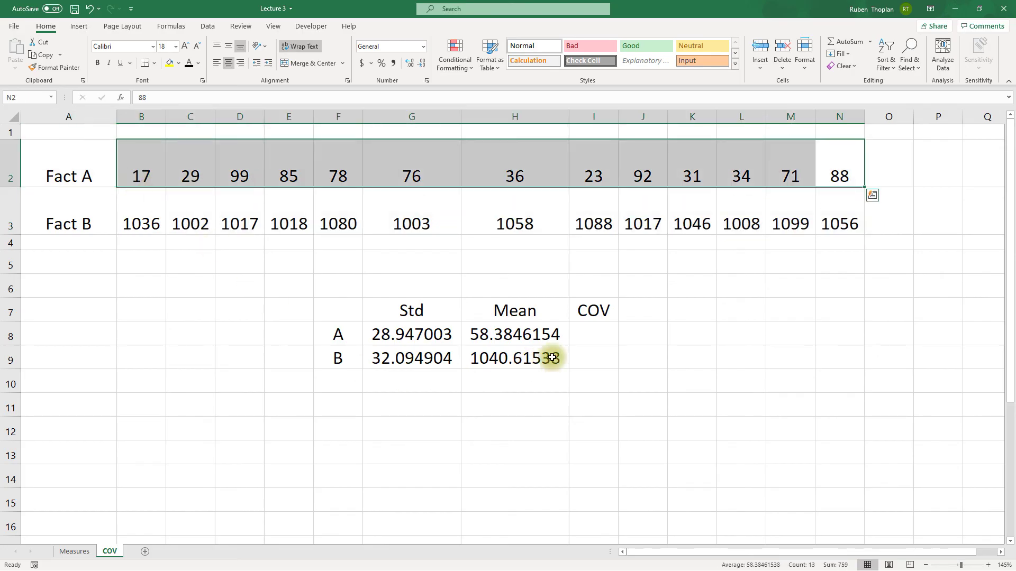
Enter =G8/H8*100 in I8 to compute the coefficient of variation of Fact A.
{"action": "left_click", "coordinate": [590, 335]}
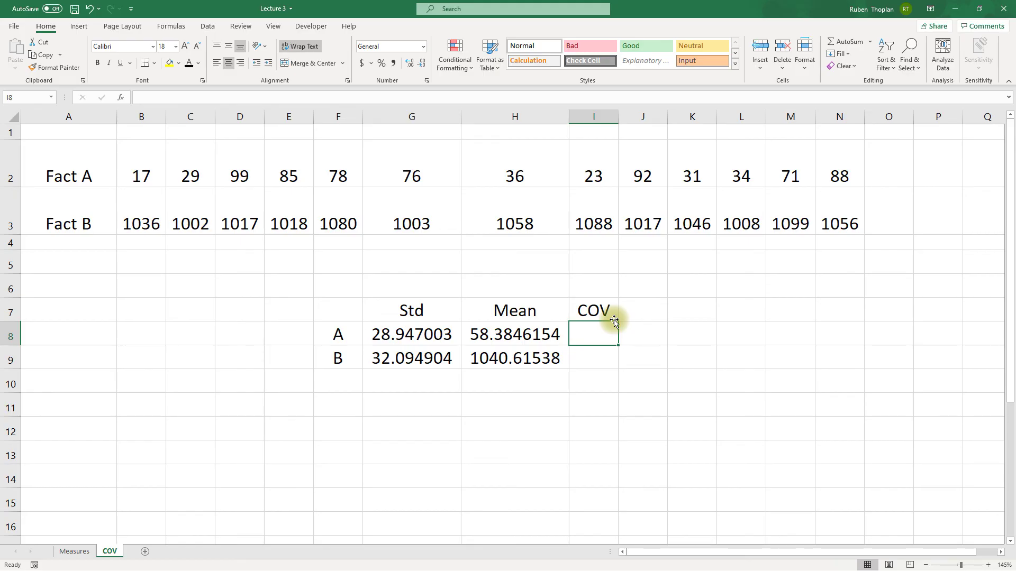
{"action": "type", "text": "="}
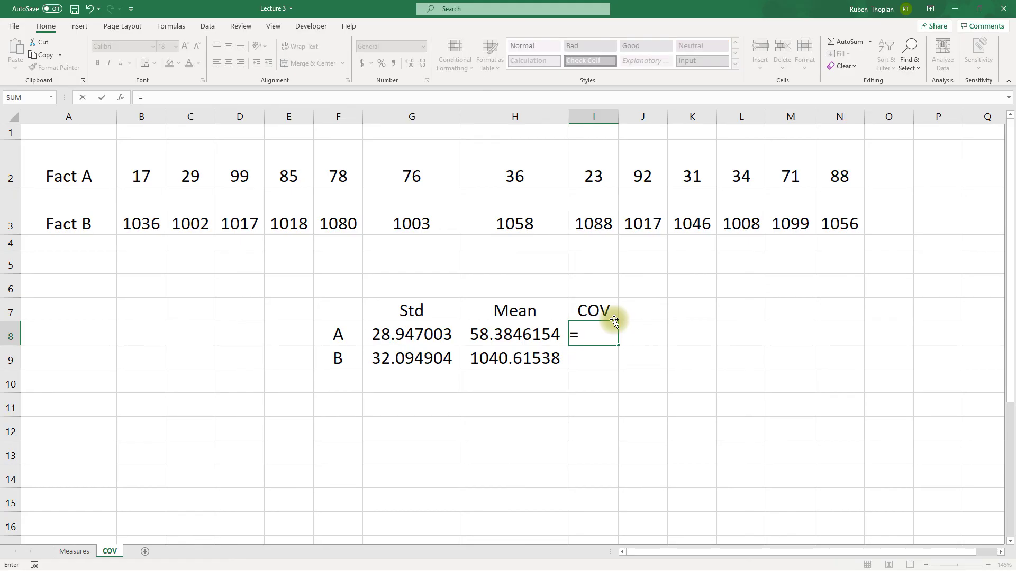
{"action": "key", "text": "Left"}
{"action": "key", "text": "Left"}
{"action": "type", "text": "/"}
{"action": "key", "text": "Left"}
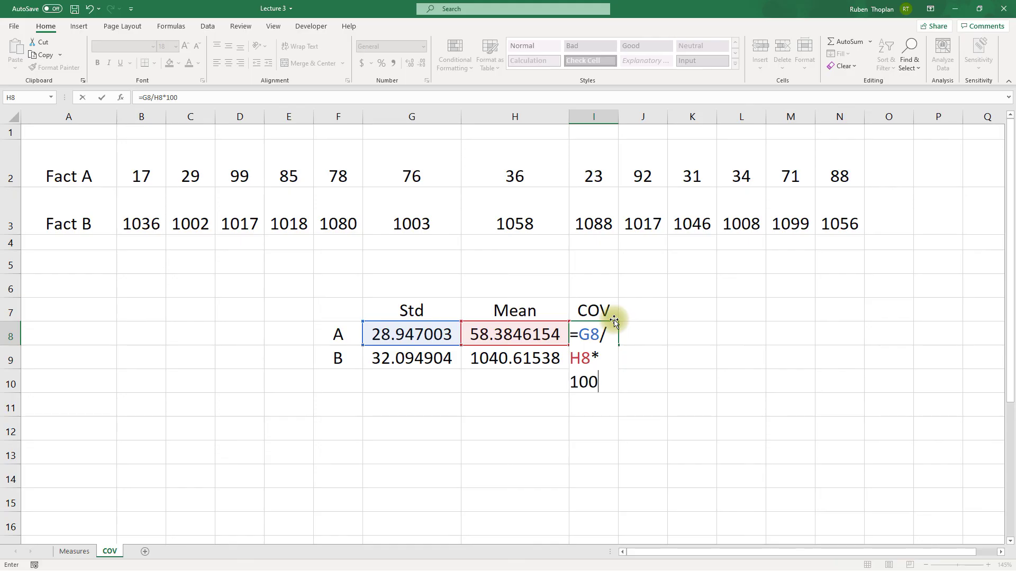
{"action": "key", "text": "Return"}
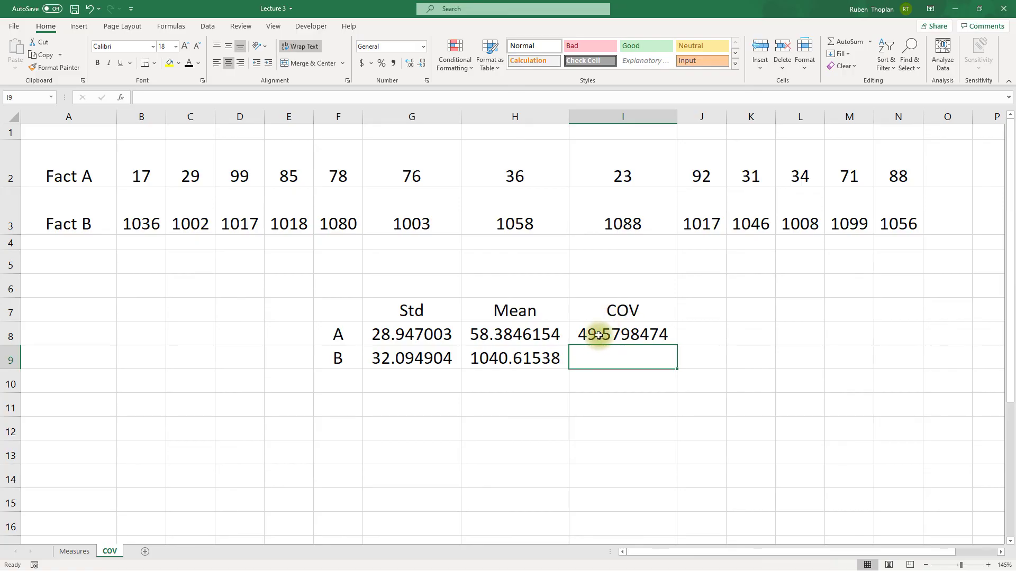
Format the Std, Mean and COV results in G8:I9 to two decimal places.
{"action": "left_click", "coordinate": [601, 335]}
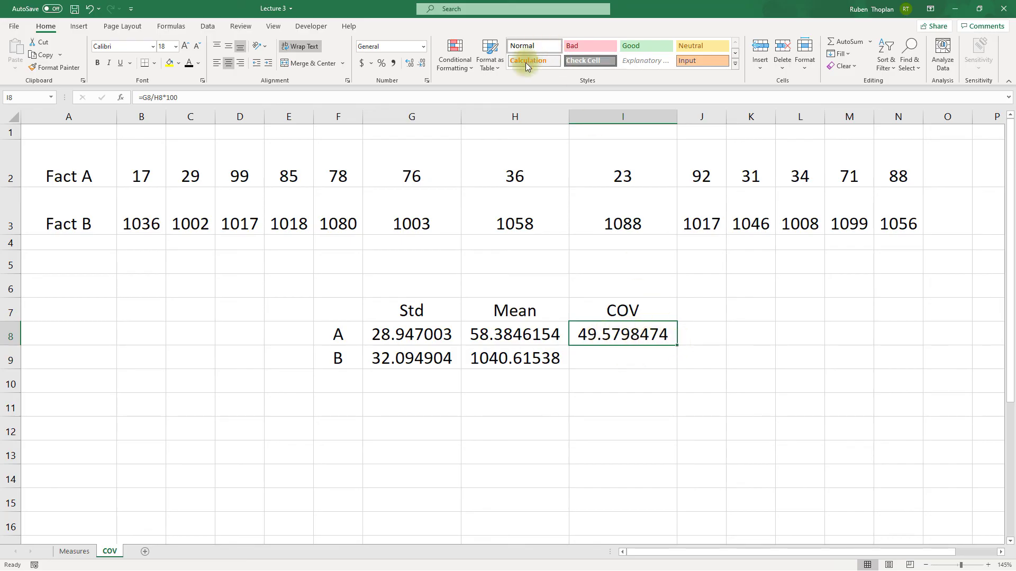
{"action": "left_click_drag", "start_coordinate": [404, 336], "coordinate": [595, 351]}
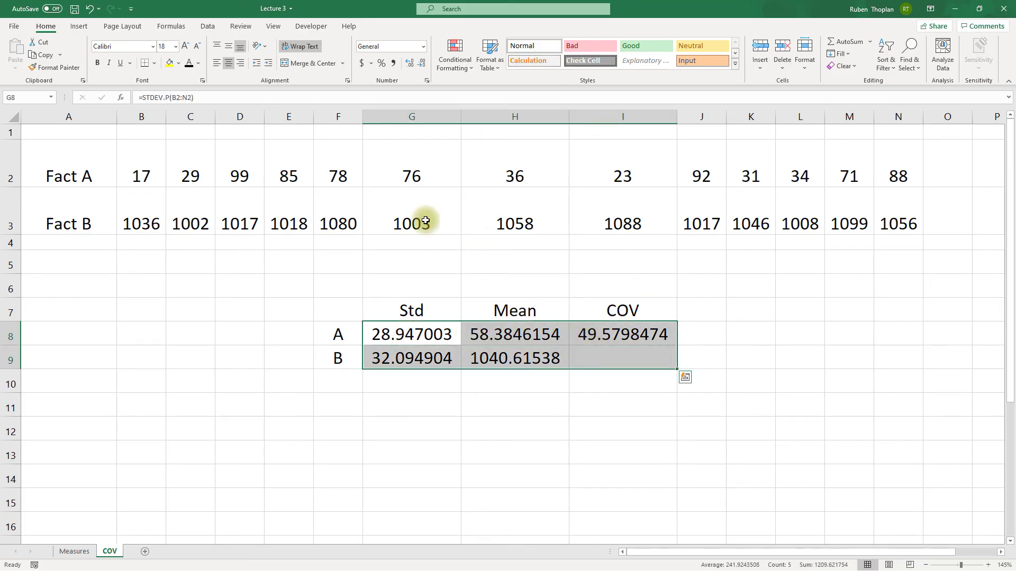
{"action": "left_click", "coordinate": [422, 63]}
{"action": "left_click", "coordinate": [422, 63]}
{"action": "left_click", "coordinate": [422, 63]}
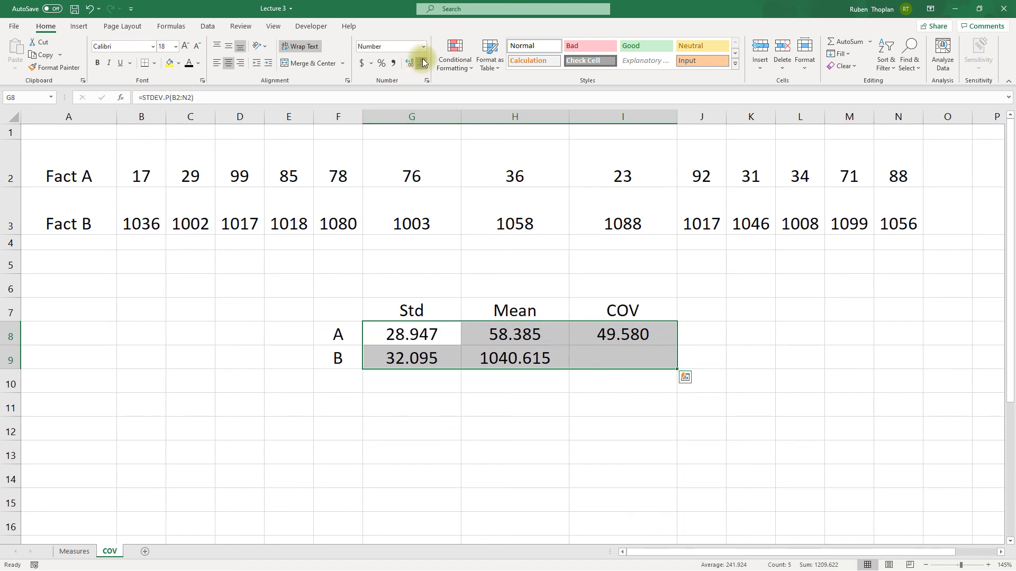
{"action": "left_click", "coordinate": [422, 63]}
Fill the coefficient of variation formula from I8 down into I9 to compute the COV of Fact B.
{"action": "left_click", "coordinate": [598, 357]}
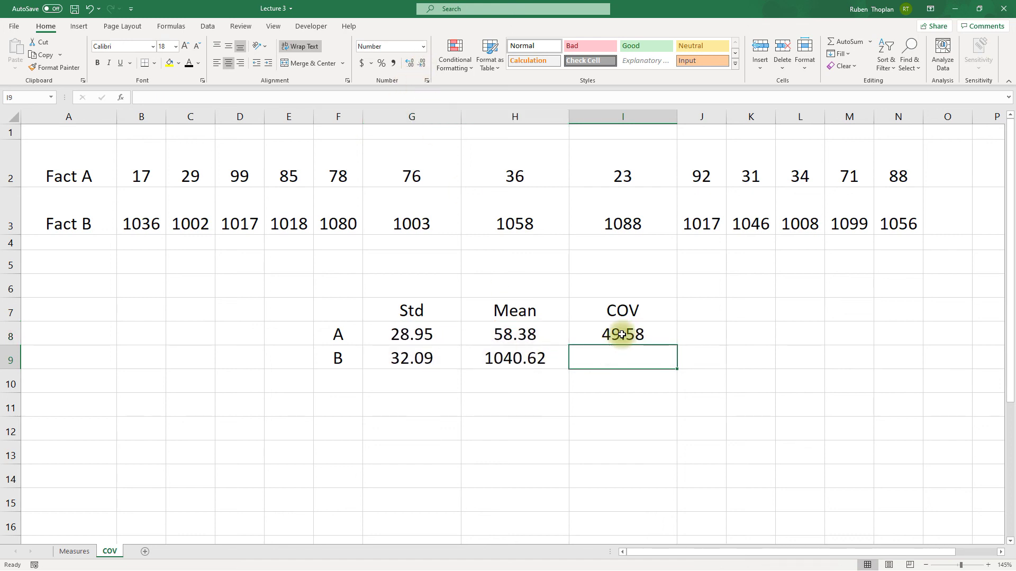
{"action": "left_click", "coordinate": [615, 334]}
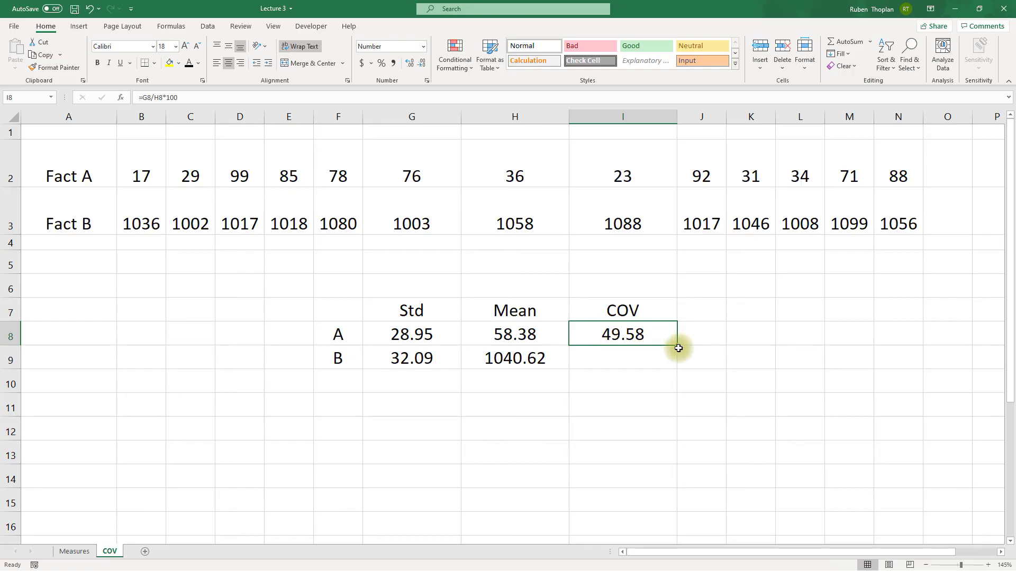
{"action": "mouse_move", "coordinate": [678, 346]}
{"action": "left_mouse_down"}
{"action": "mouse_move", "coordinate": [682, 372]}
{"action": "mouse_move", "coordinate": [680, 348]}
{"action": "left_mouse_up"}
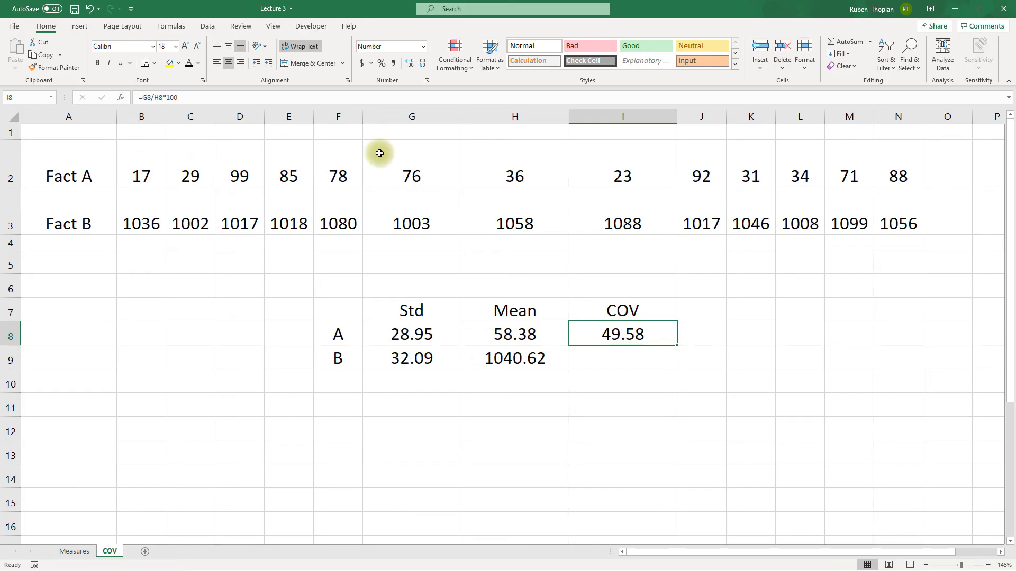
{"action": "left_click_drag", "start_coordinate": [898, 164], "coordinate": [129, 169]}
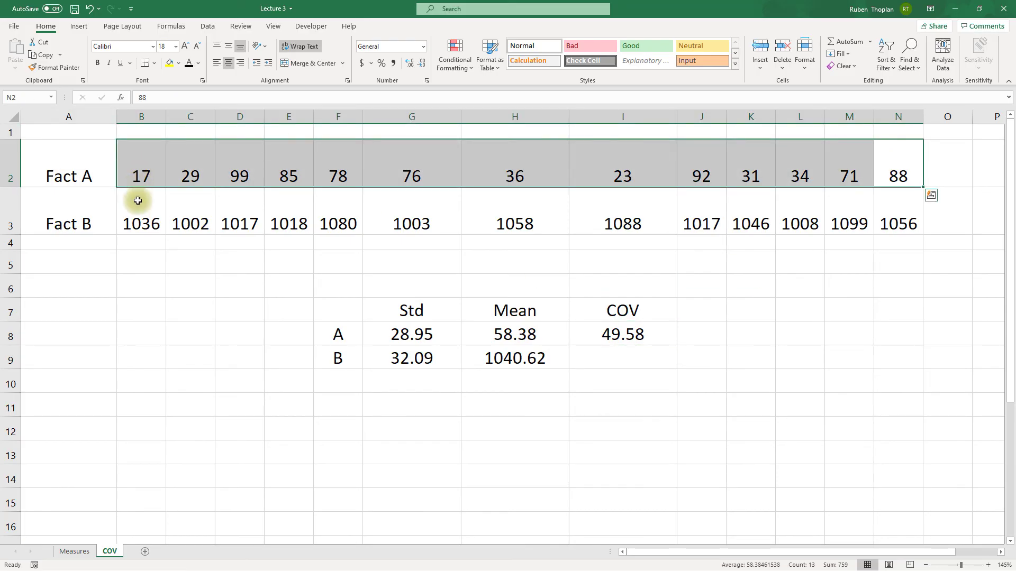
{"action": "left_click_drag", "start_coordinate": [136, 207], "coordinate": [886, 213]}
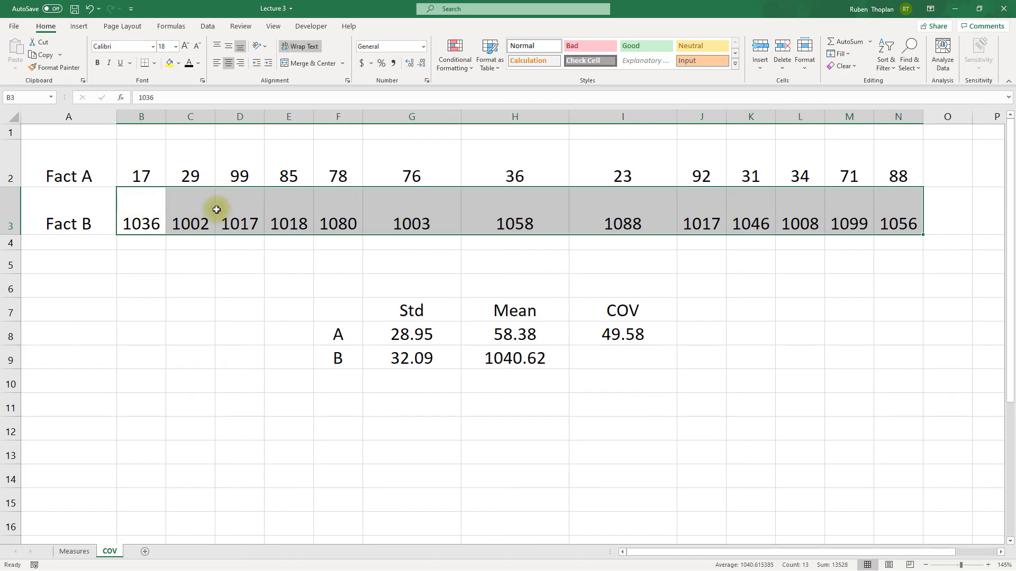
{"action": "left_click", "coordinate": [657, 334]}
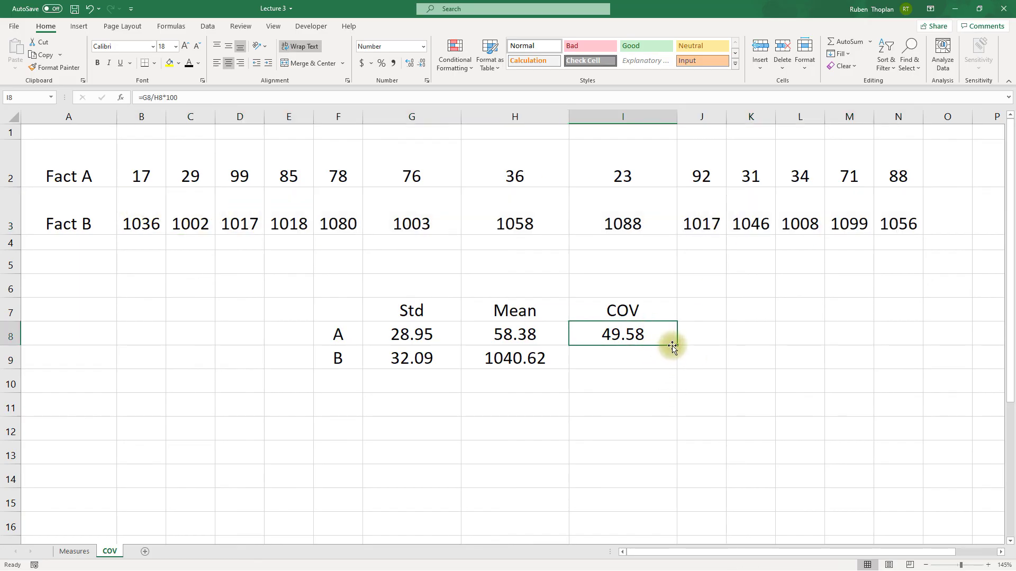
{"action": "left_click_drag", "start_coordinate": [678, 345], "coordinate": [671, 377]}
{"action": "left_click", "coordinate": [633, 358]}
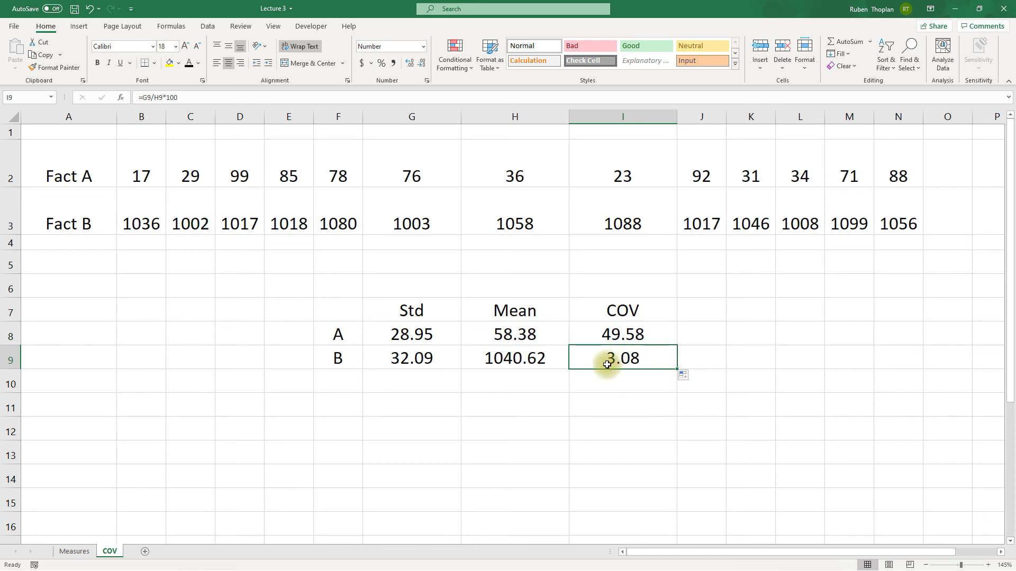
Examine the Fact A and Fact B data rows and compare their Std values in G8:G9 and COV values in I8:I9.
{"action": "left_click_drag", "start_coordinate": [141, 222], "coordinate": [894, 224]}
{"action": "left_click_drag", "start_coordinate": [889, 173], "coordinate": [105, 168]}
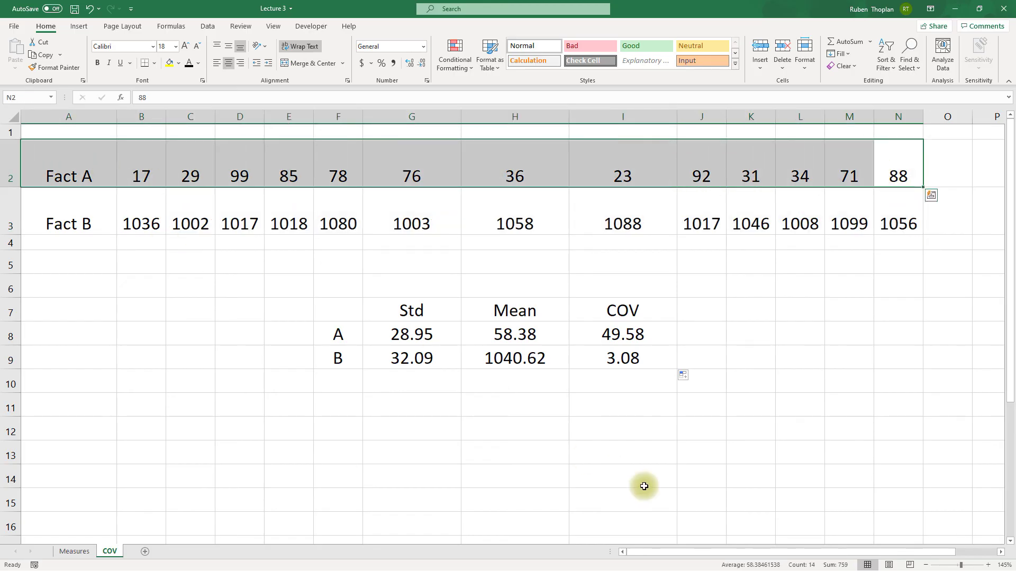
{"action": "left_click", "coordinate": [415, 360]}
{"action": "left_click", "coordinate": [413, 328]}
{"action": "left_click", "coordinate": [413, 355]}
{"action": "left_click", "coordinate": [420, 328]}
{"action": "left_click", "coordinate": [411, 349]}
{"action": "left_click", "coordinate": [413, 332]}
{"action": "left_click", "coordinate": [414, 357]}
{"action": "left_click", "coordinate": [410, 338]}
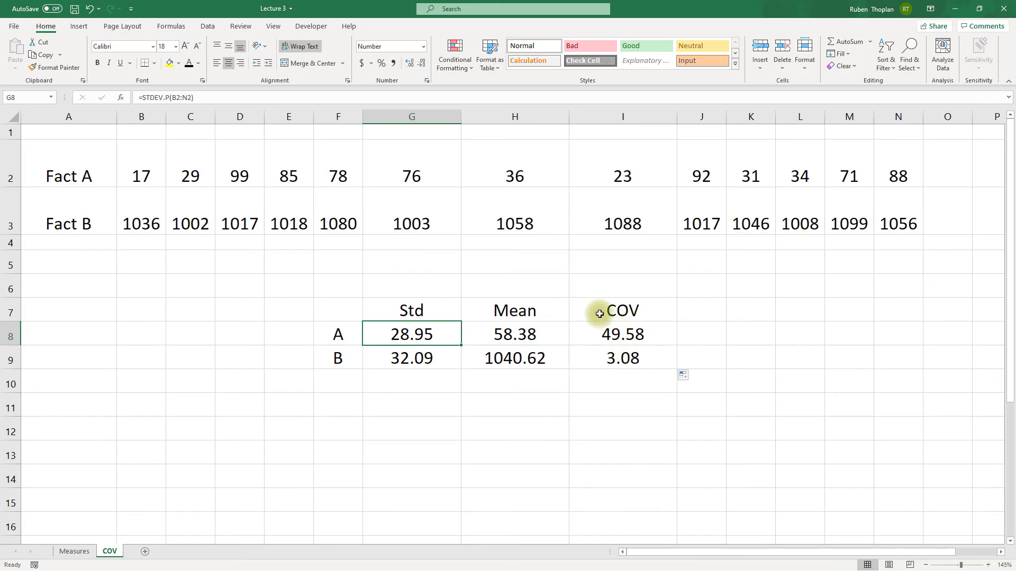
{"action": "left_click", "coordinate": [608, 335]}
{"action": "left_click", "coordinate": [609, 361]}
{"action": "left_click", "coordinate": [611, 338]}
{"action": "left_click", "coordinate": [612, 363]}
Compute the ratio of Fact A's COV to Fact B's COV in J9 with =I8/I9 and clear the cell again.
{"action": "left_click", "coordinate": [699, 348]}
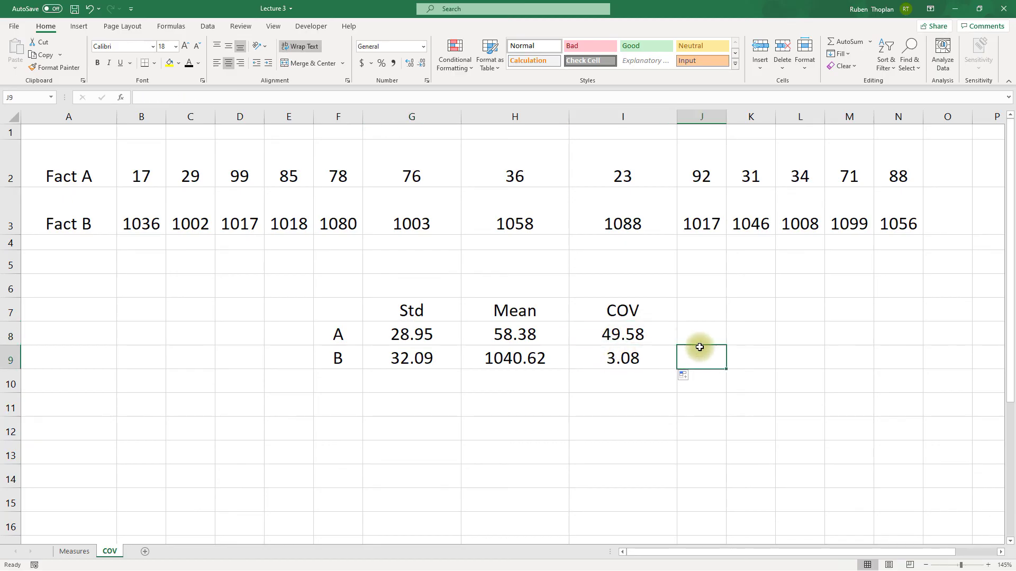
{"action": "type", "text": "="}
{"action": "key", "text": "Down"}
{"action": "key", "text": "Down"}
{"action": "key", "text": "Right"}
{"action": "key", "text": "Left"}
{"action": "key", "text": "Left"}
{"action": "key", "text": "Up"}
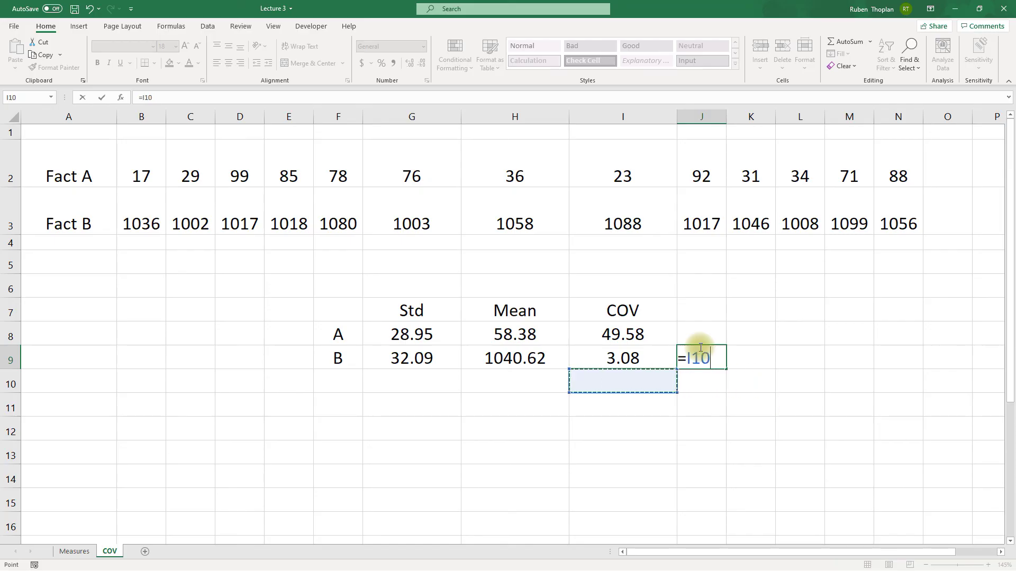
{"action": "key", "text": "Up"}
{"action": "key", "text": "Up"}
{"action": "type", "text": "/"}
{"action": "key", "text": "Left"}
{"action": "key", "text": "Left"}
{"action": "key", "text": "Right"}
{"action": "key", "text": "Return"}
{"action": "key", "text": "Up"}
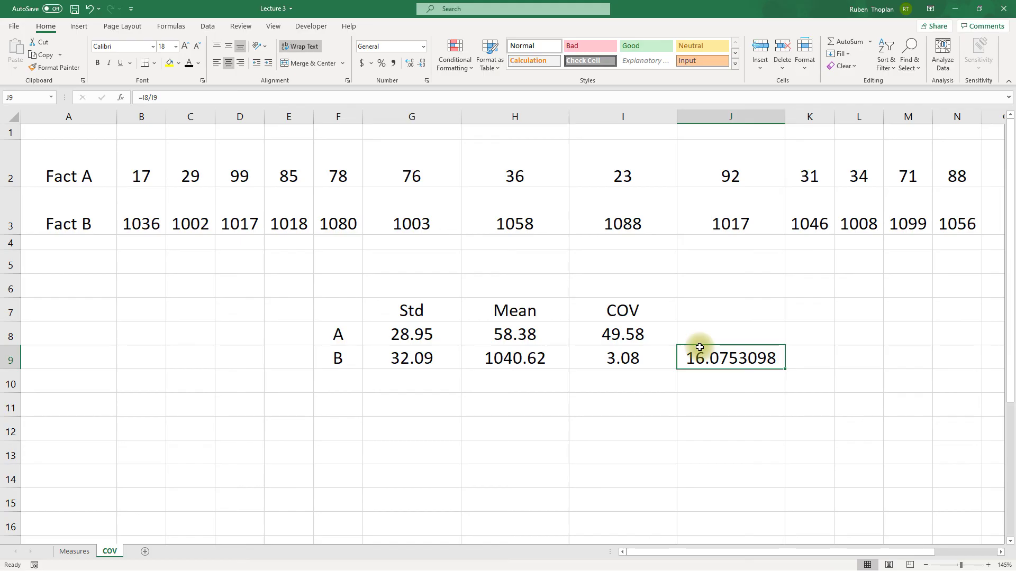
{"action": "key", "text": "Delete"}
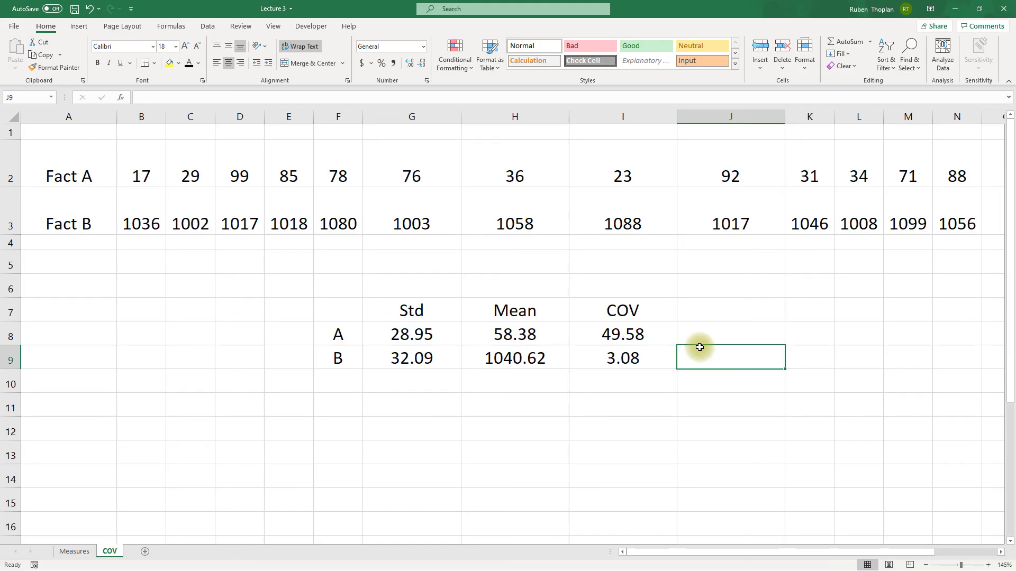
Highlight the two COV results in I8:I9 and switch back to the Coefficient of Variation slide.
{"action": "left_click_drag", "start_coordinate": [617, 334], "coordinate": [613, 347]}
{"action": "key", "text": "alt+Tab"}
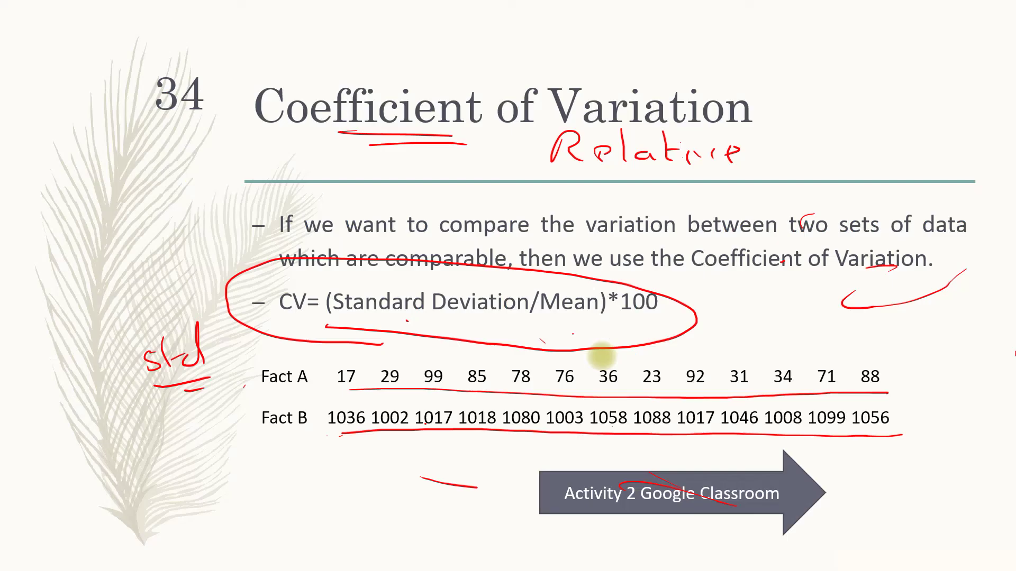